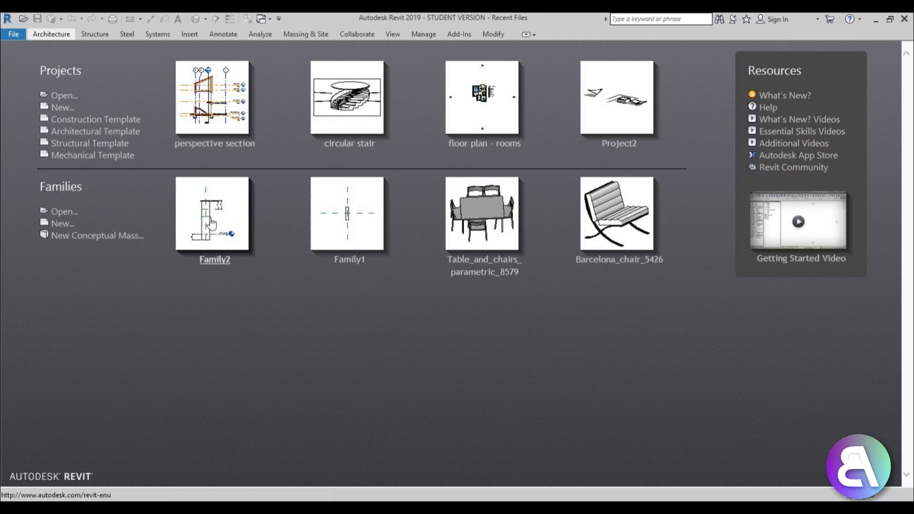
Step: Create a new project from the Architectural Template and set its length units to meters
{"action": "left_click", "coordinate": [110, 131]}
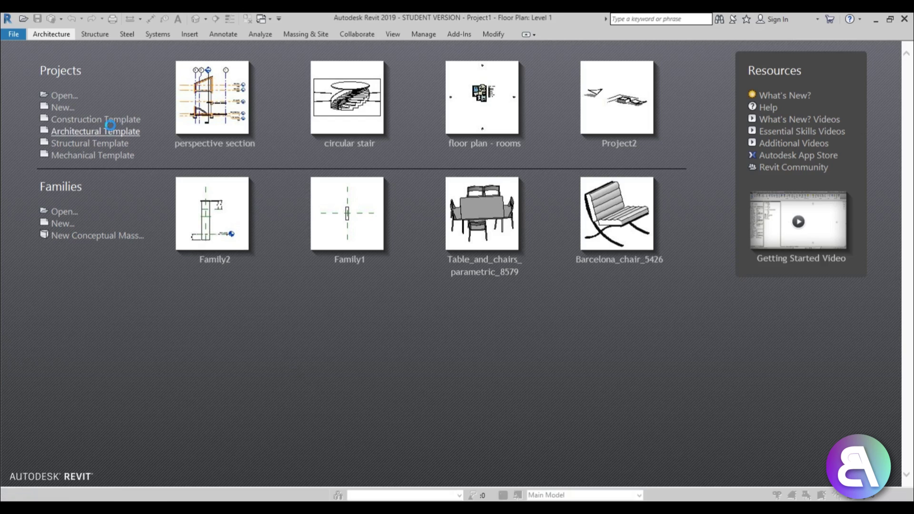
{"action": "key", "text": "u"}
{"action": "key", "text": "n"}
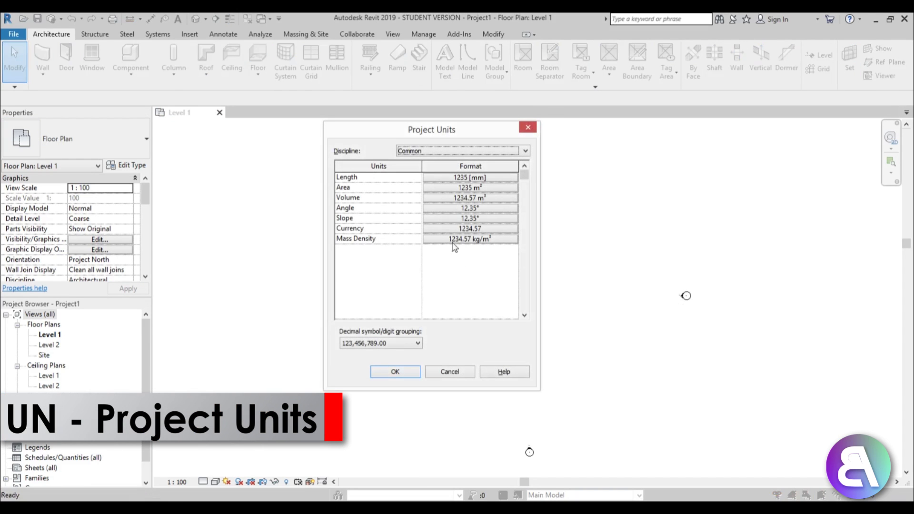
{"action": "left_click", "coordinate": [454, 177]}
{"action": "left_click", "coordinate": [463, 197]}
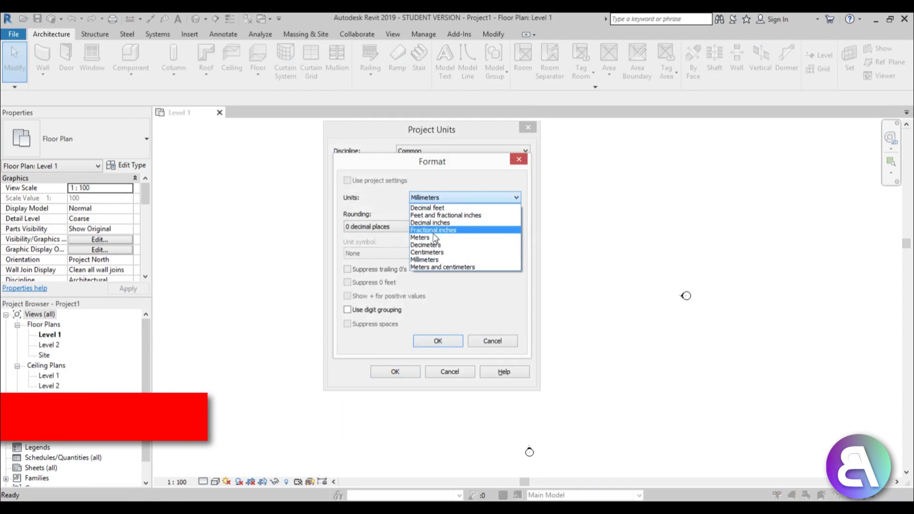
{"action": "left_click", "coordinate": [452, 223]}
{"action": "left_click", "coordinate": [440, 341]}
{"action": "left_click", "coordinate": [399, 371]}
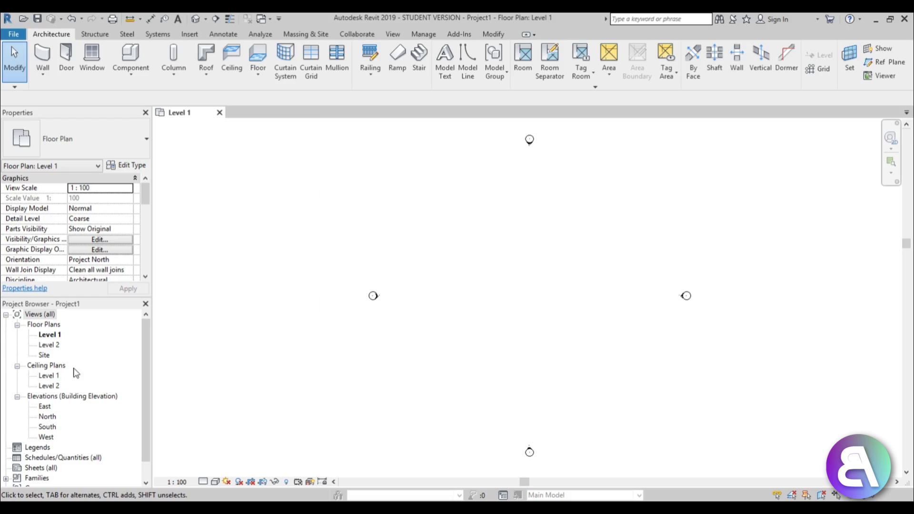
Step: Open the South building elevation view
{"action": "left_click_drag", "start_coordinate": [145, 397], "coordinate": [145, 410]}
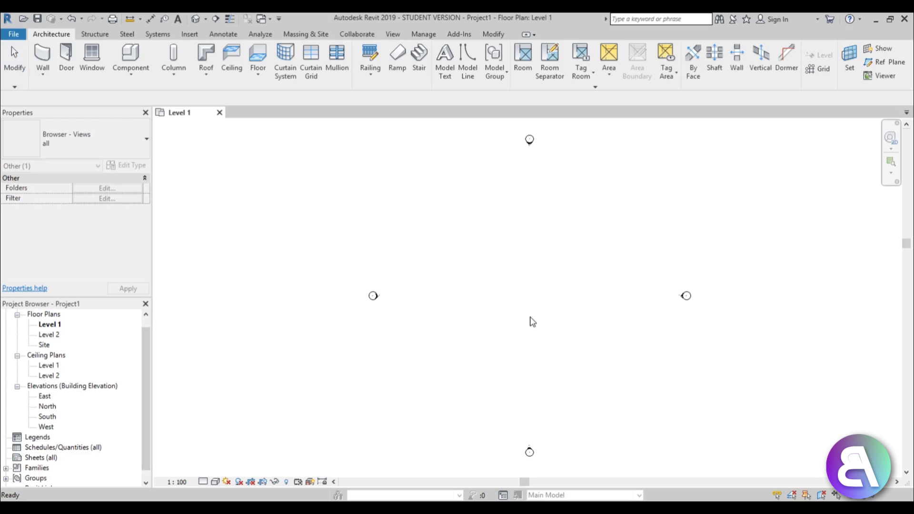
{"action": "double_click", "coordinate": [48, 416]}
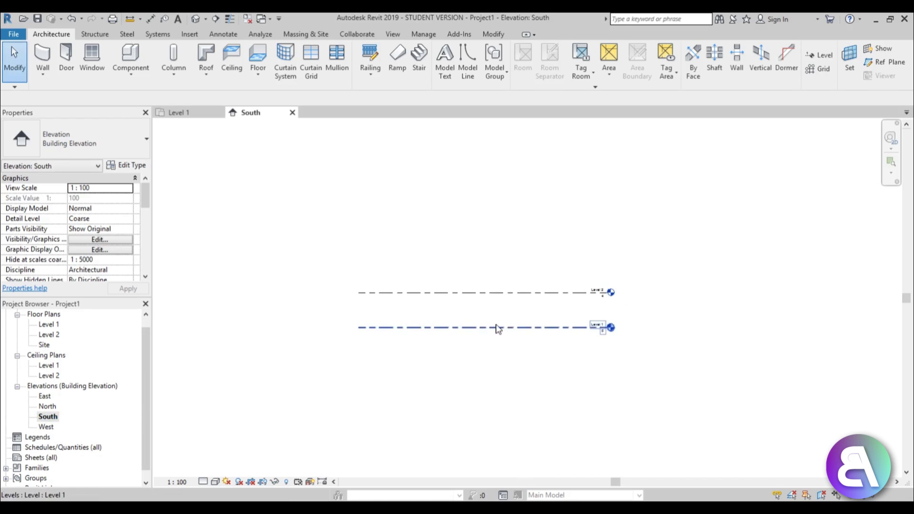
{"action": "scroll", "coordinate": [514, 353], "scroll_direction": "up", "scroll_amount": 2}
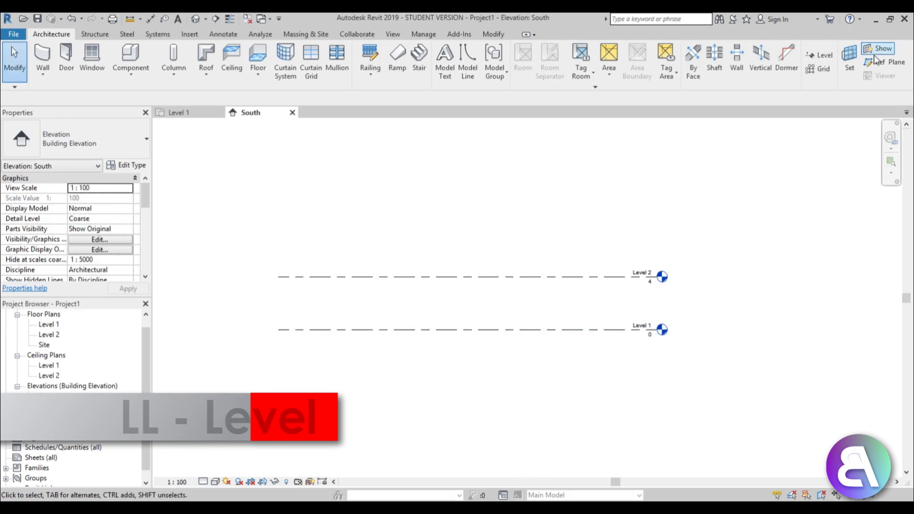
Step: Add a new level 4 m above Level 2 using the Level tool's Pick Lines option with an offset of 4
{"action": "left_click", "coordinate": [821, 55]}
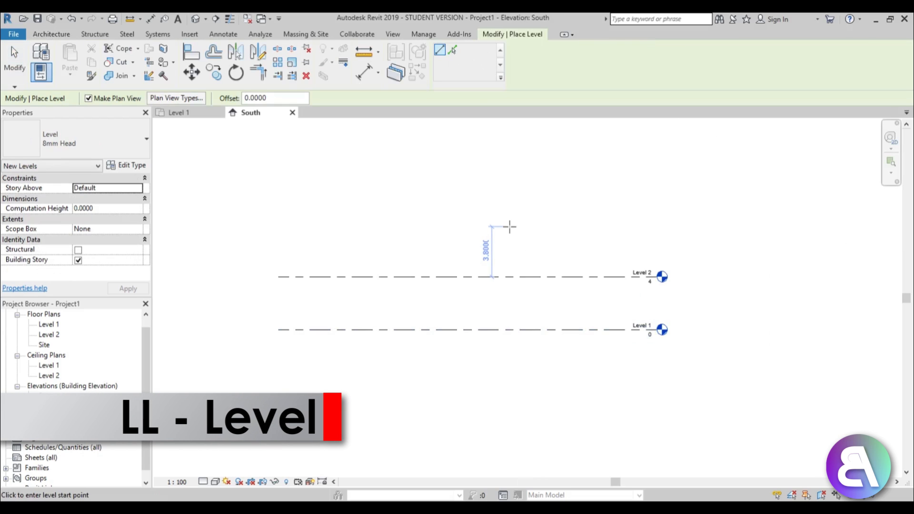
{"action": "left_click", "coordinate": [453, 53]}
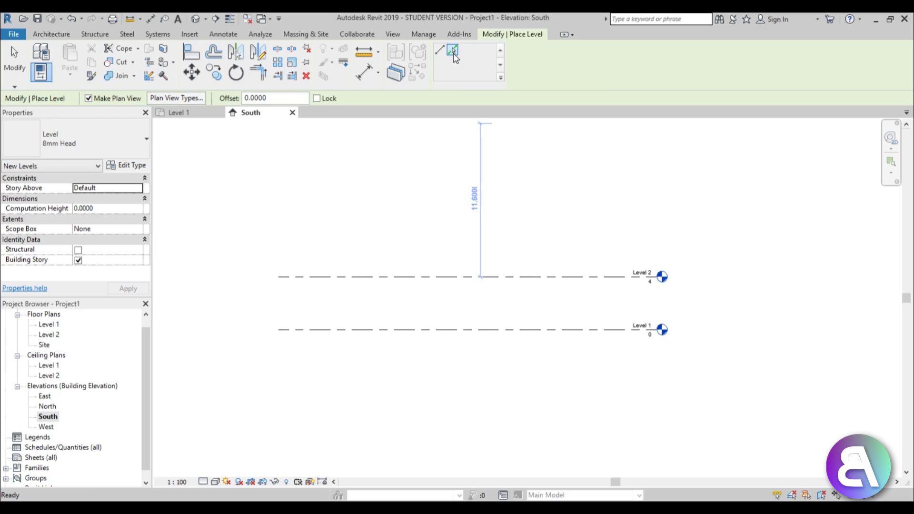
{"action": "double_click", "coordinate": [255, 98]}
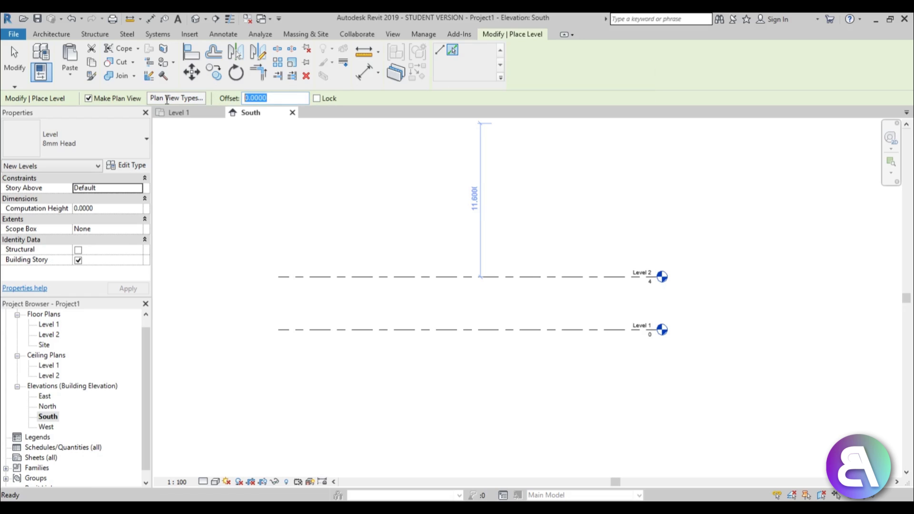
{"action": "type", "text": "4"}
{"action": "key", "text": "Return"}
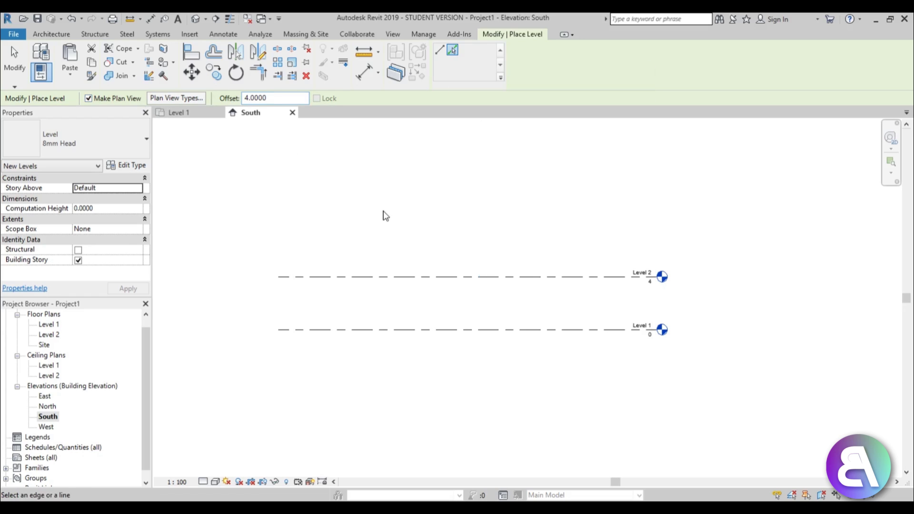
{"action": "left_click", "coordinate": [389, 277]}
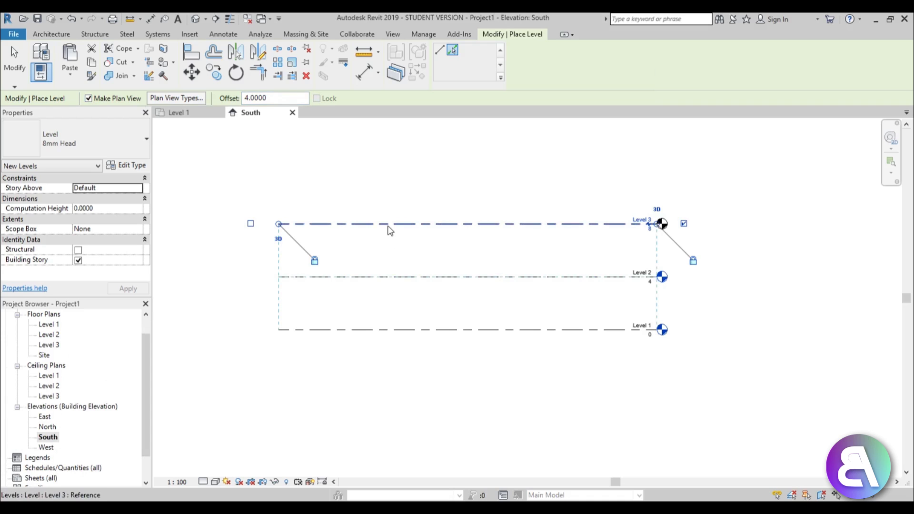
Step: Add six more levels at 4 m spacing, Level 4 through Level 9, by picking each topmost level in turn
{"action": "left_click", "coordinate": [389, 227]}
{"action": "left_click", "coordinate": [389, 170]}
{"action": "middle_click_drag", "start_coordinate": [389, 175], "coordinate": [424, 320]}
{"action": "left_click", "coordinate": [425, 310]}
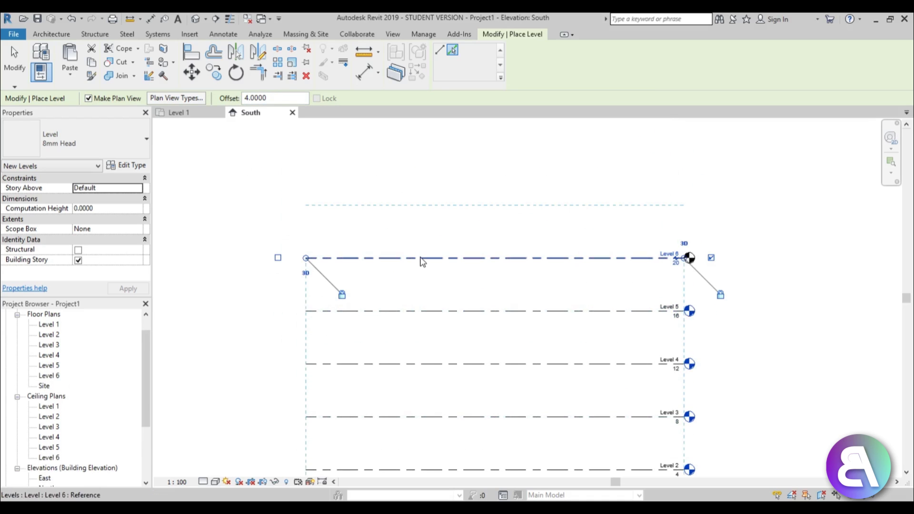
{"action": "left_click", "coordinate": [423, 258]}
{"action": "left_click", "coordinate": [431, 205]}
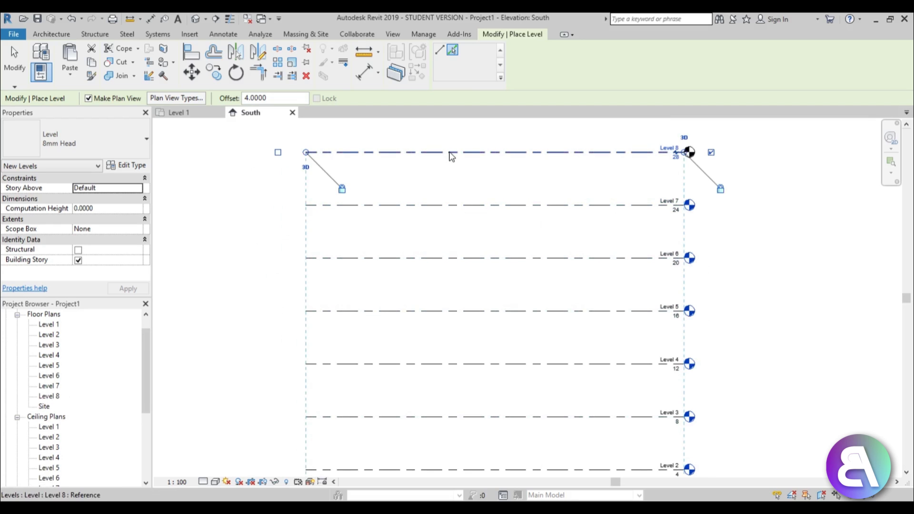
{"action": "left_click", "coordinate": [450, 153]}
{"action": "scroll", "coordinate": [457, 186], "scroll_direction": "down", "scroll_amount": 5}
{"action": "key", "text": "Escape"}
Step: Copy Levels 2 through 9 upward twice with the Multiple option, based at Level 1's endpoint, stacking each set above the previous top level
{"action": "scroll", "coordinate": [573, 408], "scroll_direction": "up", "scroll_amount": 5}
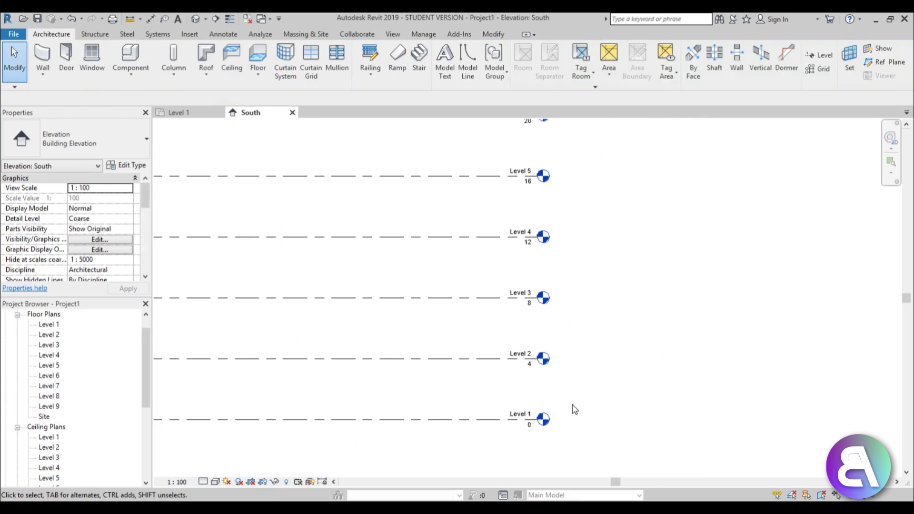
{"action": "scroll", "coordinate": [569, 393], "scroll_direction": "down", "scroll_amount": 4}
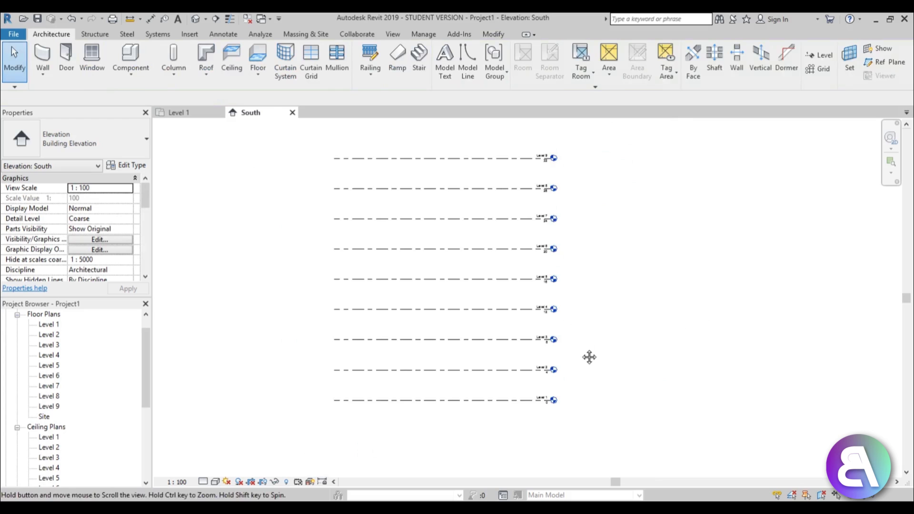
{"action": "scroll", "coordinate": [547, 186], "scroll_direction": "up", "scroll_amount": 4}
{"action": "scroll", "coordinate": [604, 361], "scroll_direction": "down", "scroll_amount": 5}
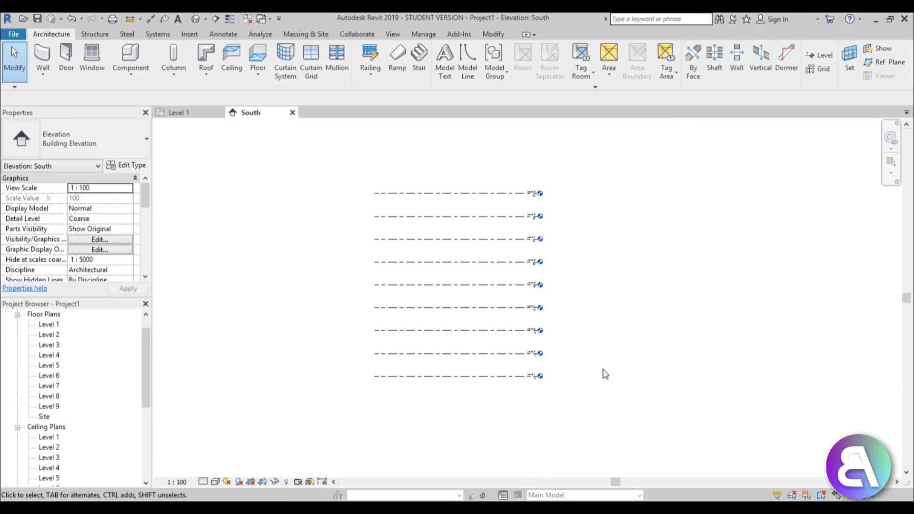
{"action": "left_click_drag", "start_coordinate": [599, 376], "coordinate": [339, 169]}
{"action": "key", "text": "c"}
{"action": "key", "text": "o"}
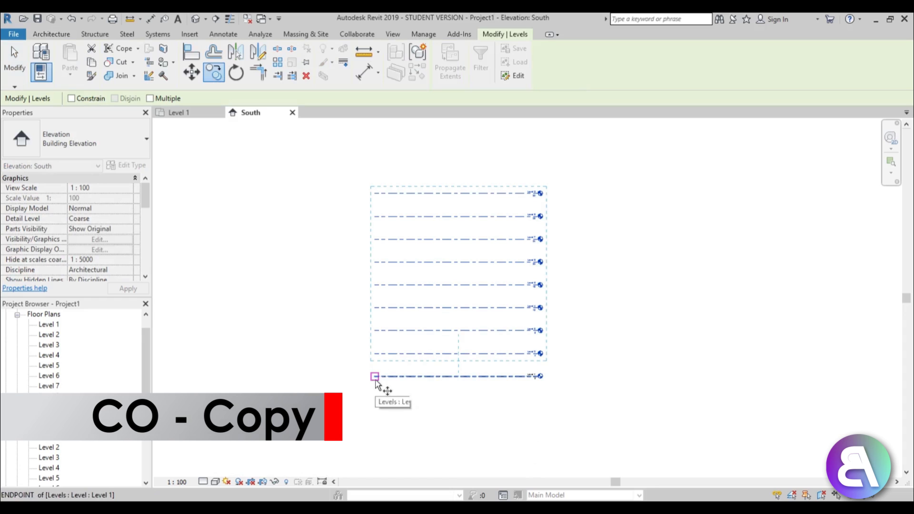
{"action": "left_click", "coordinate": [150, 98]}
{"action": "left_click", "coordinate": [374, 376]}
{"action": "middle_click_drag", "start_coordinate": [375, 190], "coordinate": [379, 260]}
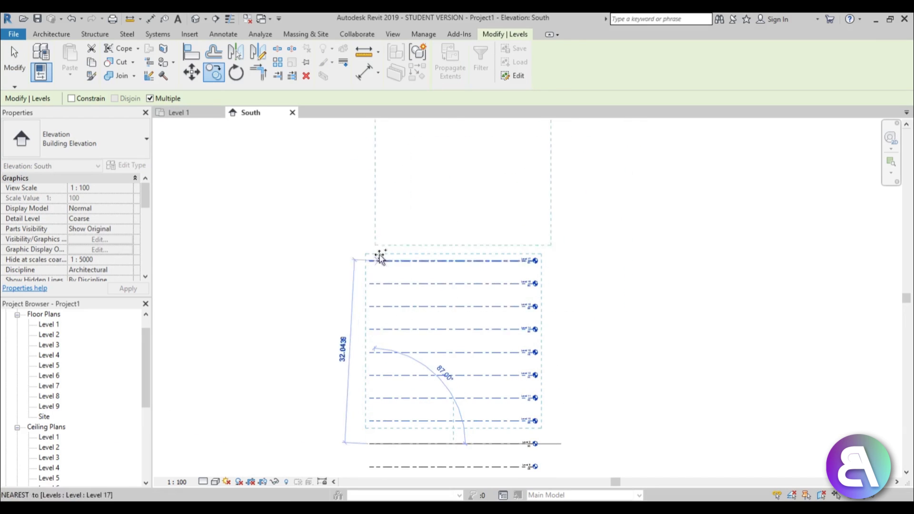
{"action": "left_click", "coordinate": [371, 260]}
{"action": "scroll", "coordinate": [495, 286], "scroll_direction": "up", "scroll_amount": 5}
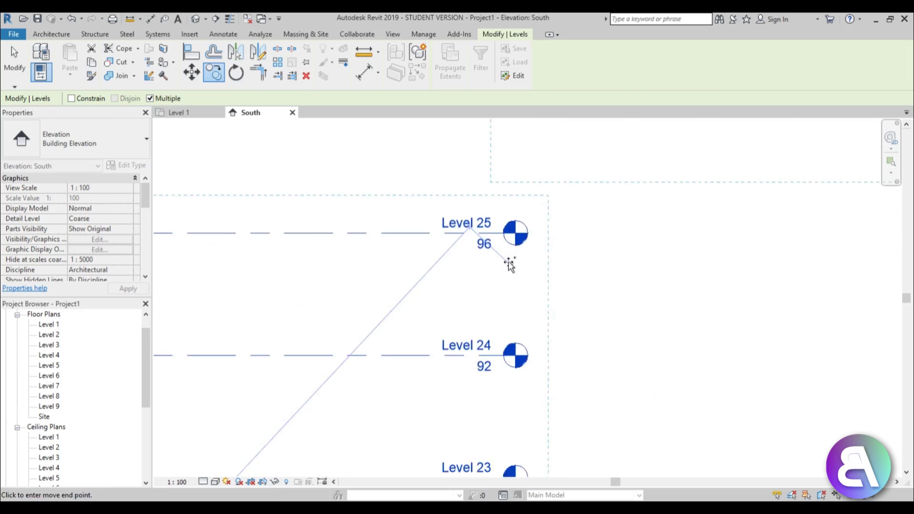
{"action": "scroll", "coordinate": [504, 257], "scroll_direction": "up", "scroll_amount": 1}
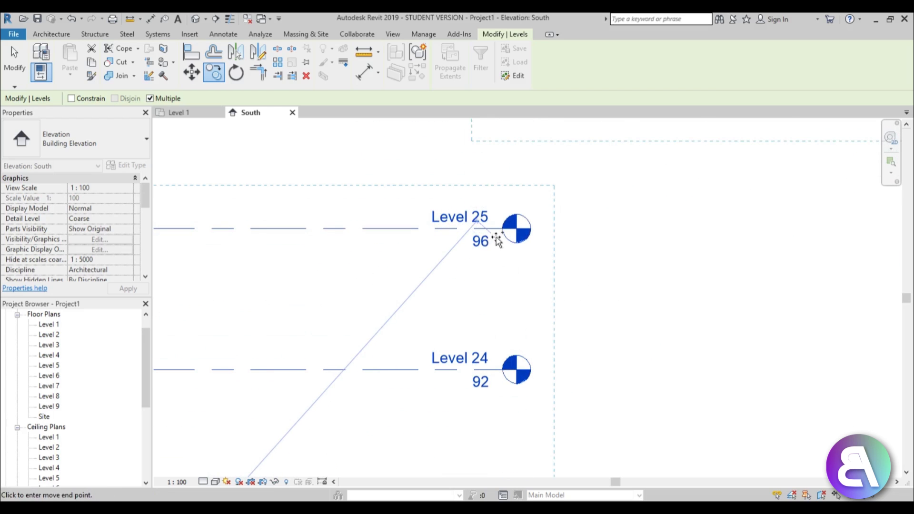
{"action": "scroll", "coordinate": [562, 265], "scroll_direction": "down", "scroll_amount": 4}
{"action": "key", "text": "Escape"}
{"action": "key", "text": "Escape"}
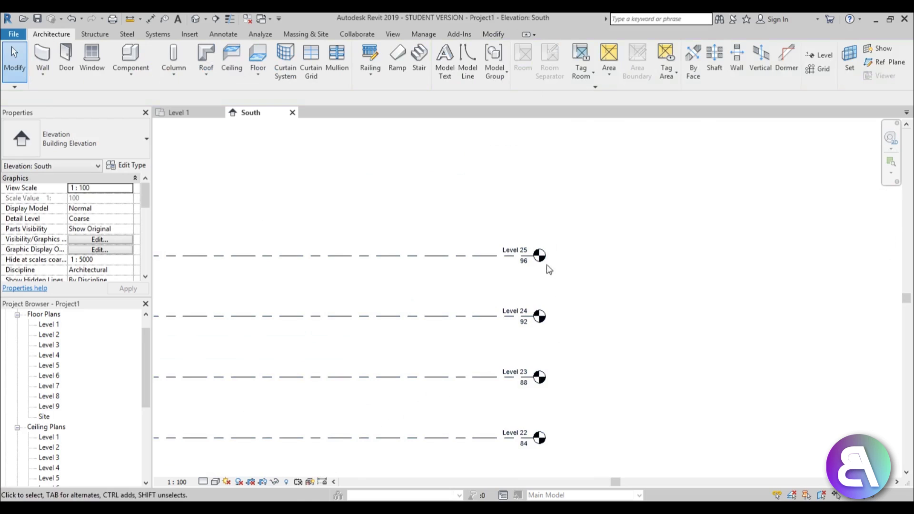
Step: Examine the full stack of levels and compare the level heads of the copied levels with those of Level 9 and below
{"action": "scroll", "coordinate": [552, 270], "scroll_direction": "up", "scroll_amount": 5}
{"action": "scroll", "coordinate": [652, 240], "scroll_direction": "down", "scroll_amount": 4}
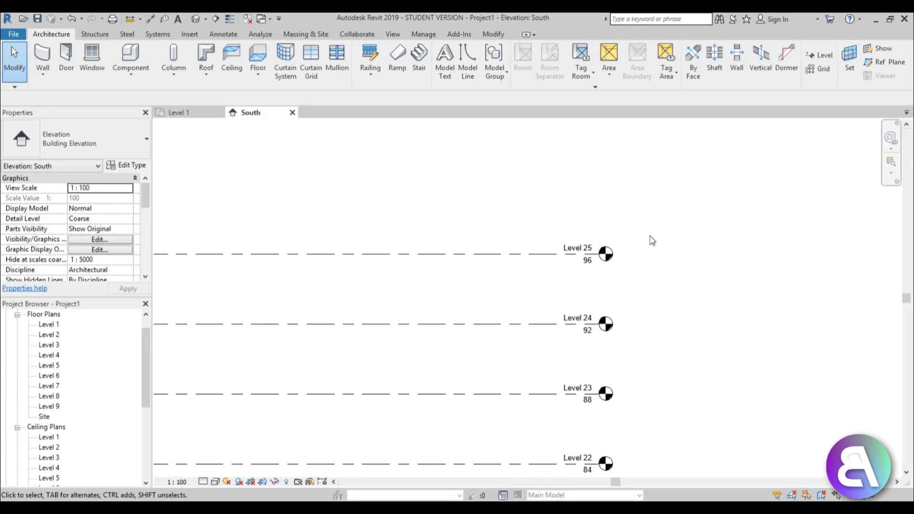
{"action": "scroll", "coordinate": [473, 284], "scroll_direction": "down", "scroll_amount": 6}
{"action": "middle_click_drag", "start_coordinate": [467, 292], "coordinate": [509, 288]}
{"action": "scroll", "coordinate": [552, 290], "scroll_direction": "down", "scroll_amount": 3}
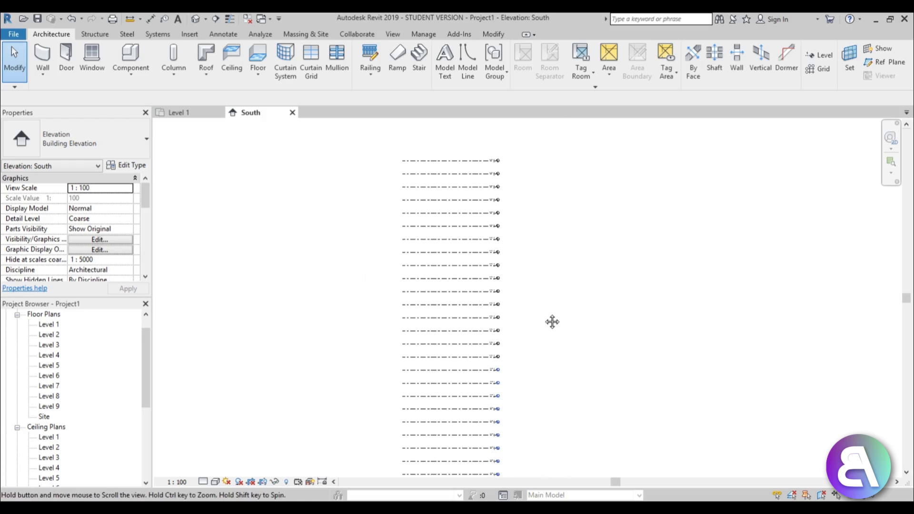
{"action": "scroll", "coordinate": [542, 304], "scroll_direction": "down", "scroll_amount": 1}
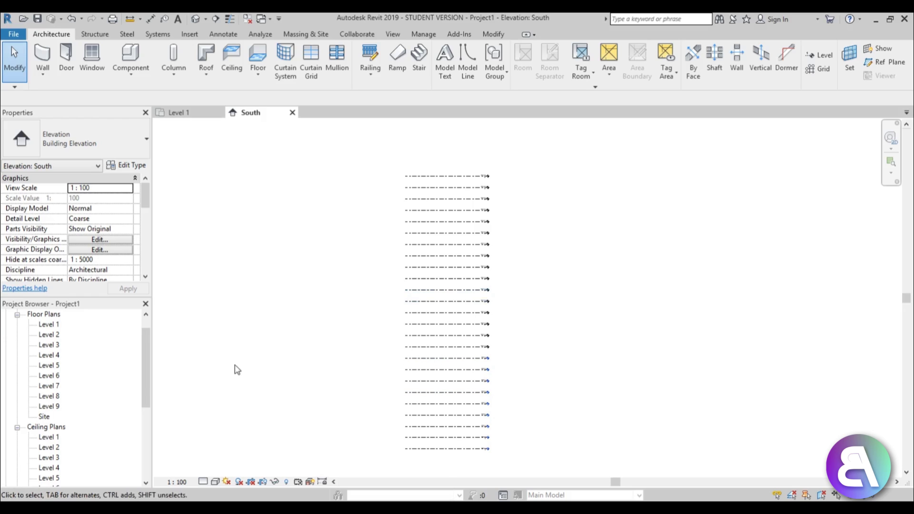
{"action": "scroll", "coordinate": [490, 402], "scroll_direction": "up", "scroll_amount": 2}
{"action": "scroll", "coordinate": [476, 307], "scroll_direction": "up", "scroll_amount": 3}
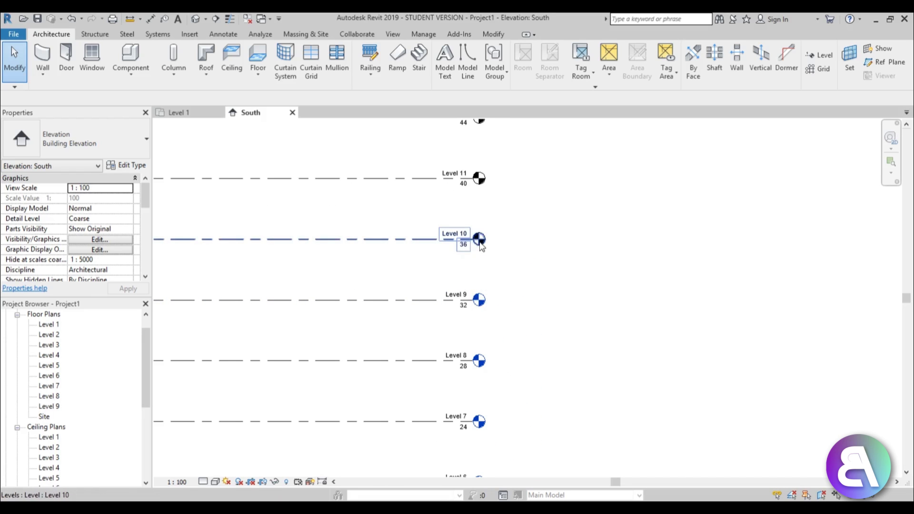
{"action": "scroll", "coordinate": [481, 304], "scroll_direction": "down", "scroll_amount": 1}
{"action": "scroll", "coordinate": [483, 313], "scroll_direction": "up", "scroll_amount": 2}
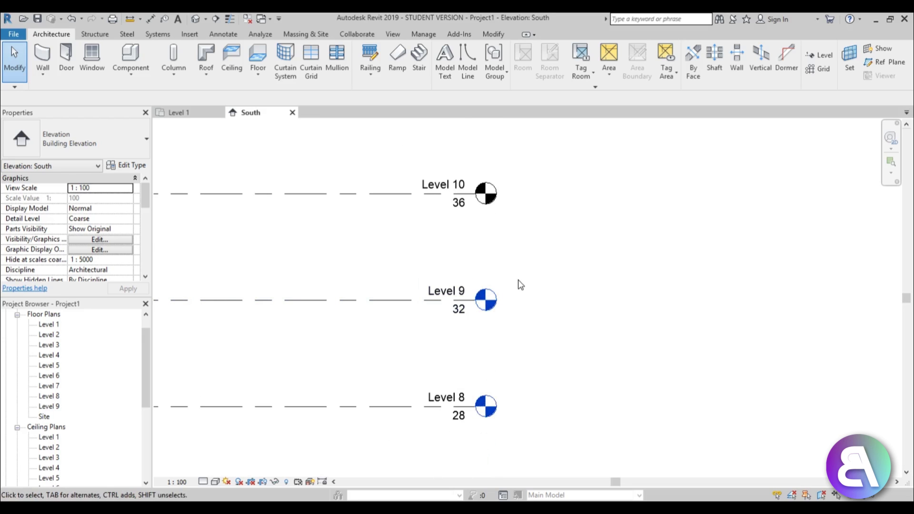
{"action": "scroll", "coordinate": [504, 294], "scroll_direction": "down", "scroll_amount": 5}
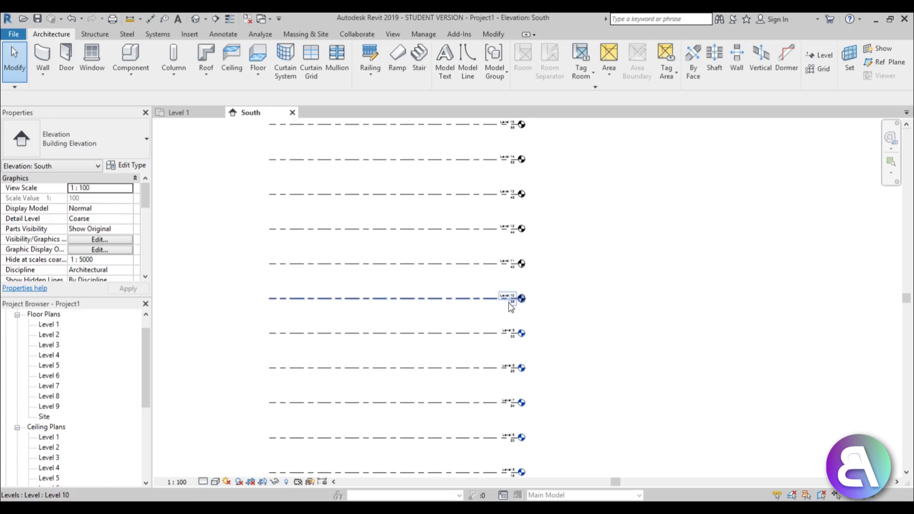
Step: Check the head of Level 12 and open the Level 9 floor plan from its level head
{"action": "left_click", "coordinate": [520, 227]}
{"action": "left_click", "coordinate": [563, 236]}
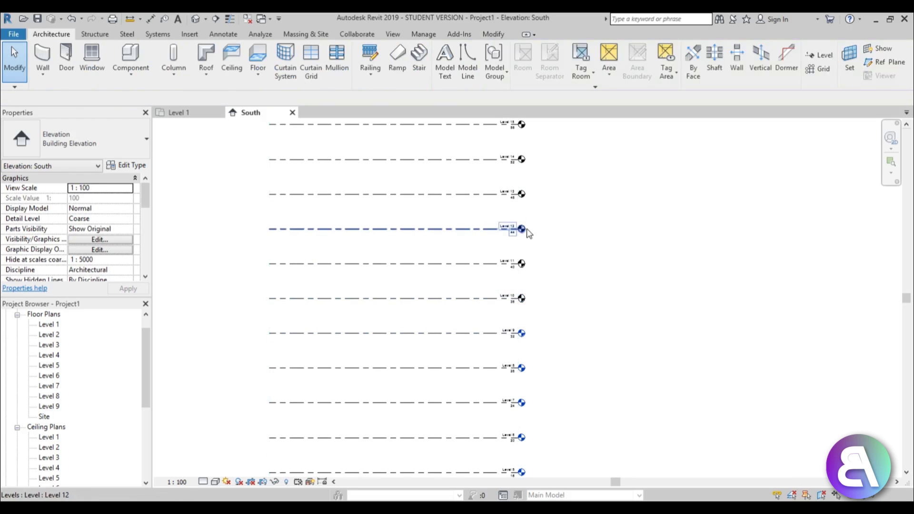
{"action": "double_click", "coordinate": [522, 338]}
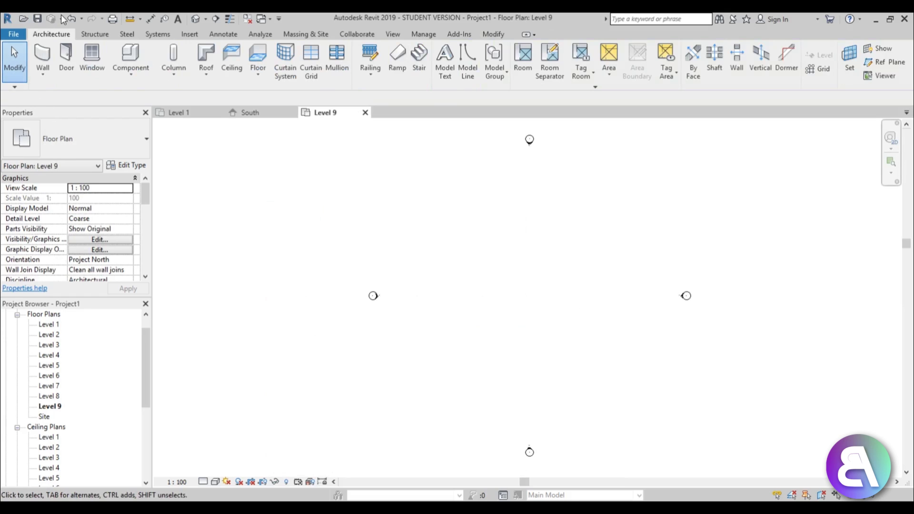
Step: Return to the South elevation view and inspect the level heads of Level 9 and Level 10
{"action": "scroll", "coordinate": [143, 379], "scroll_direction": "down", "scroll_amount": 4}
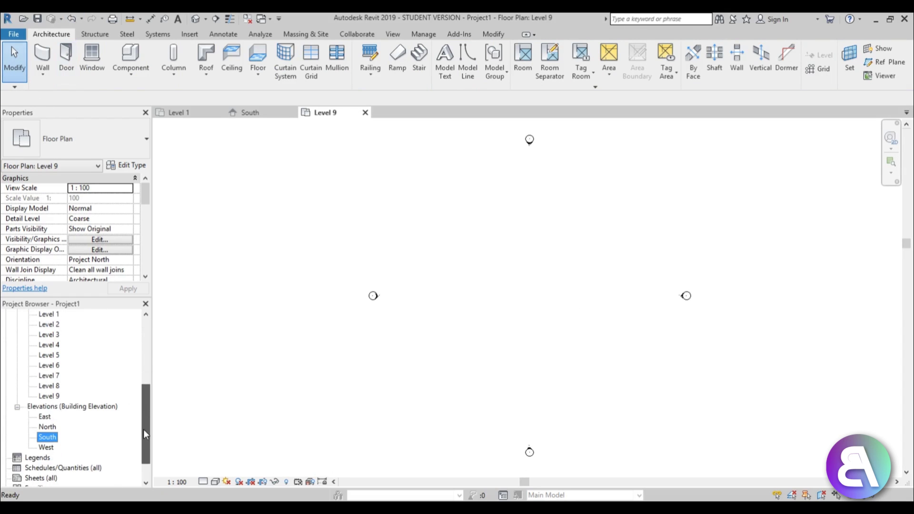
{"action": "left_click", "coordinate": [47, 437]}
{"action": "double_click", "coordinate": [47, 437]}
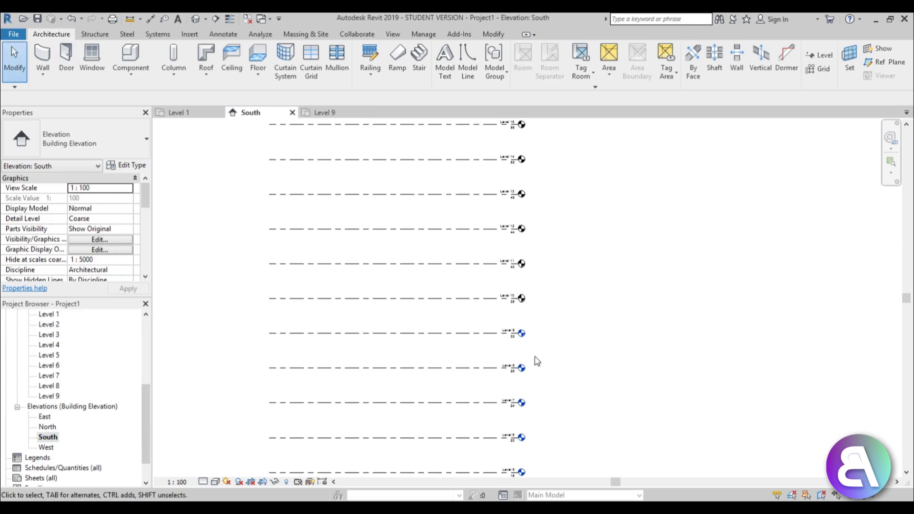
{"action": "scroll", "coordinate": [547, 328], "scroll_direction": "up", "scroll_amount": 3}
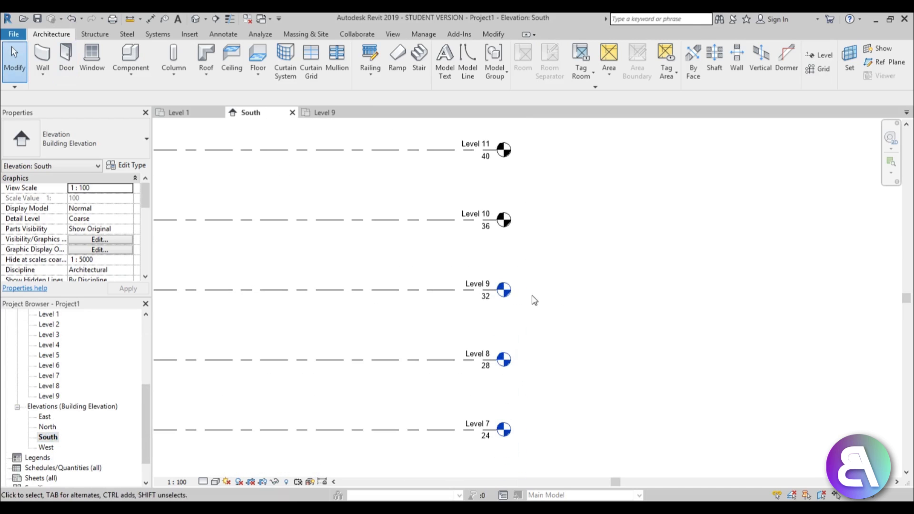
{"action": "scroll", "coordinate": [540, 266], "scroll_direction": "down", "scroll_amount": 2}
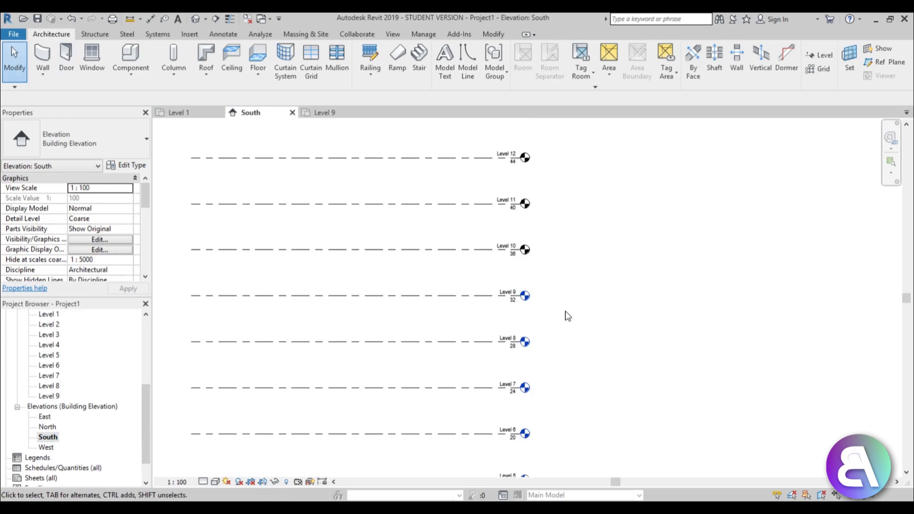
{"action": "scroll", "coordinate": [575, 341], "scroll_direction": "up", "scroll_amount": 4}
{"action": "left_click", "coordinate": [520, 249]}
{"action": "left_click", "coordinate": [678, 331]}
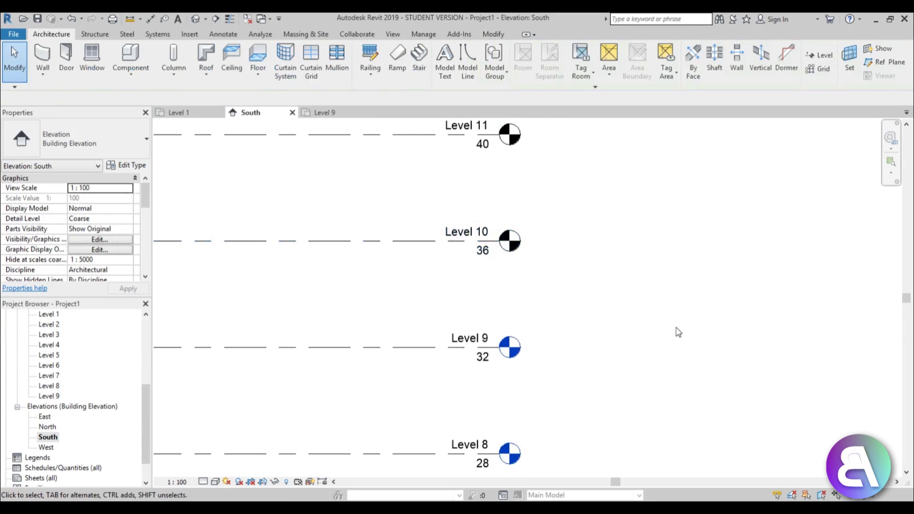
Step: Set the mass display to Show Mass Form and Floors and start an in-place mass with the default name
{"action": "scroll", "coordinate": [626, 323], "scroll_direction": "down", "scroll_amount": 3}
{"action": "middle_click_drag", "start_coordinate": [623, 320], "coordinate": [639, 377]}
{"action": "scroll", "coordinate": [628, 367], "scroll_direction": "down", "scroll_amount": 5}
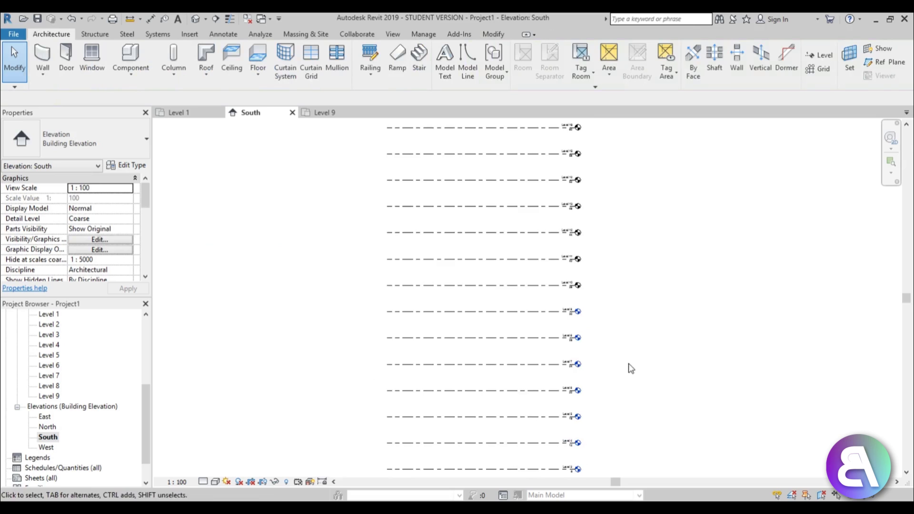
{"action": "scroll", "coordinate": [628, 366], "scroll_direction": "down", "scroll_amount": 1}
{"action": "middle_click_drag", "start_coordinate": [613, 371], "coordinate": [595, 362]}
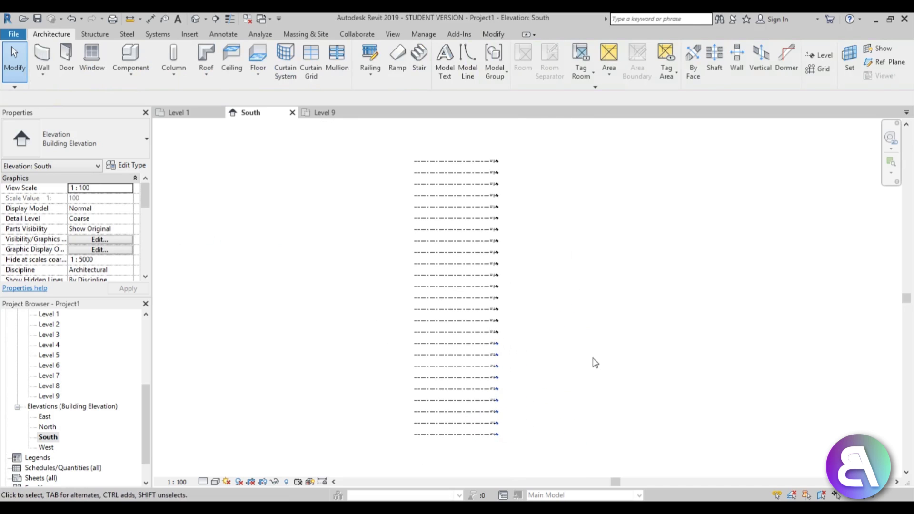
{"action": "left_click", "coordinate": [300, 35]}
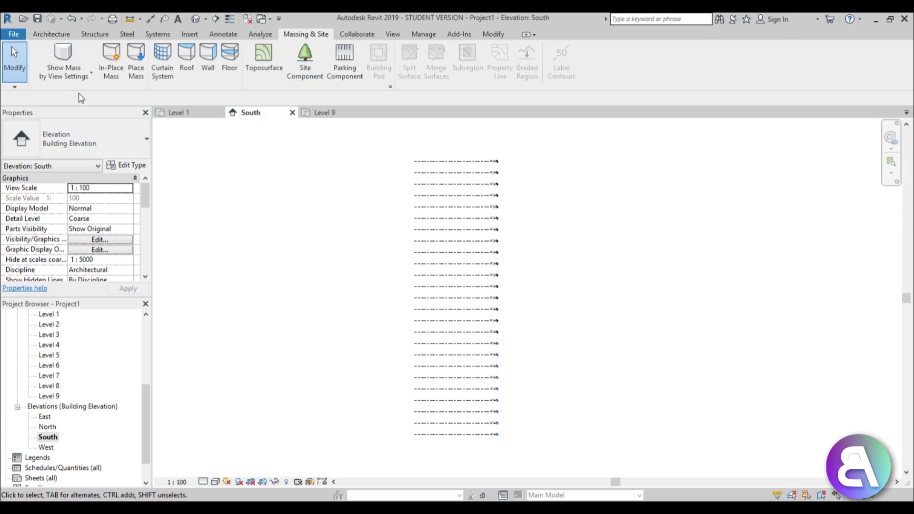
{"action": "left_click", "coordinate": [91, 72]}
{"action": "left_click", "coordinate": [88, 109]}
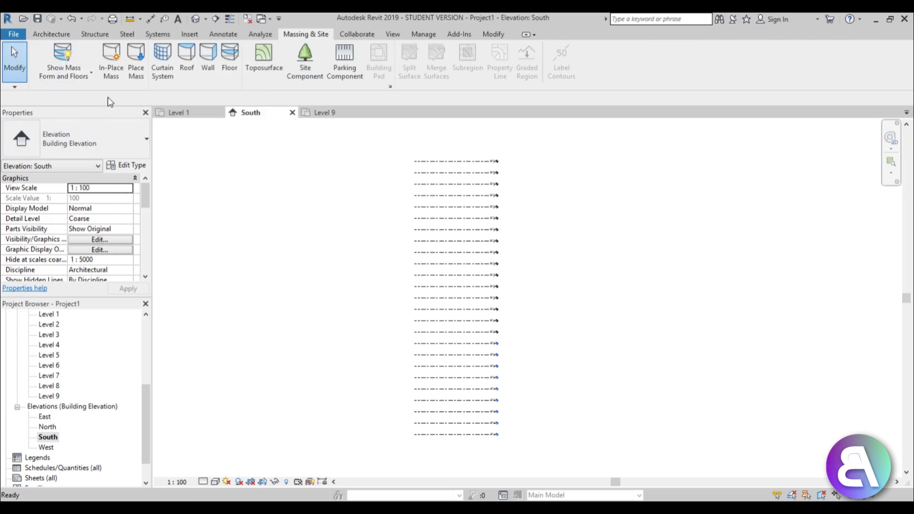
{"action": "left_click", "coordinate": [111, 67]}
{"action": "left_click", "coordinate": [411, 328]}
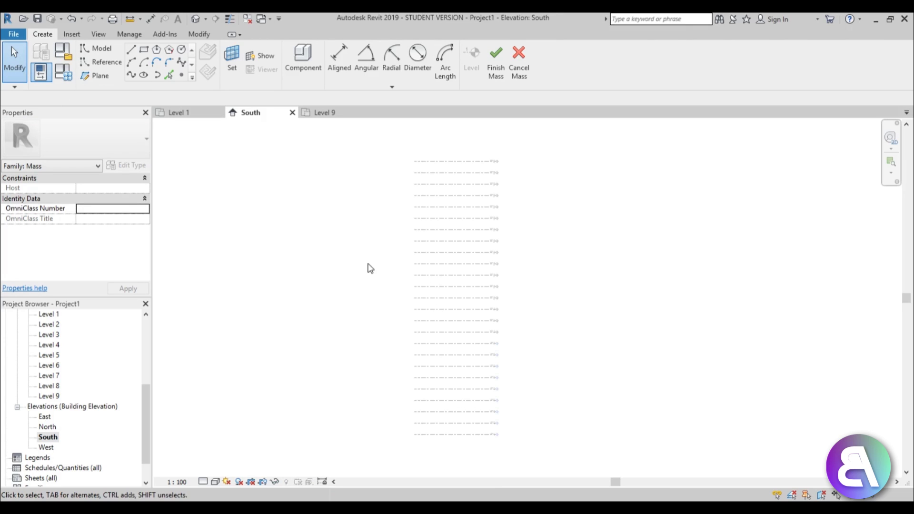
Step: Open the Level 1 ceiling plan and start a rectangular model line sketch for the mass
{"action": "double_click", "coordinate": [49, 314]}
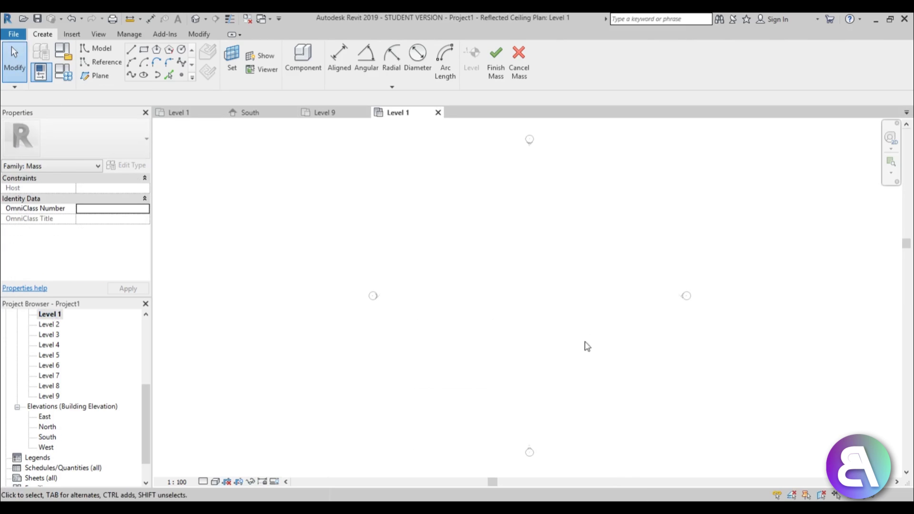
{"action": "mouse_move", "coordinate": [552, 280]}
{"action": "middle_mouse_down"}
{"action": "mouse_move", "coordinate": [519, 290]}
{"action": "mouse_move", "coordinate": [463, 284]}
{"action": "middle_mouse_up"}
{"action": "scroll", "coordinate": [499, 300], "scroll_direction": "down", "scroll_amount": 1}
{"action": "left_click", "coordinate": [144, 49]}
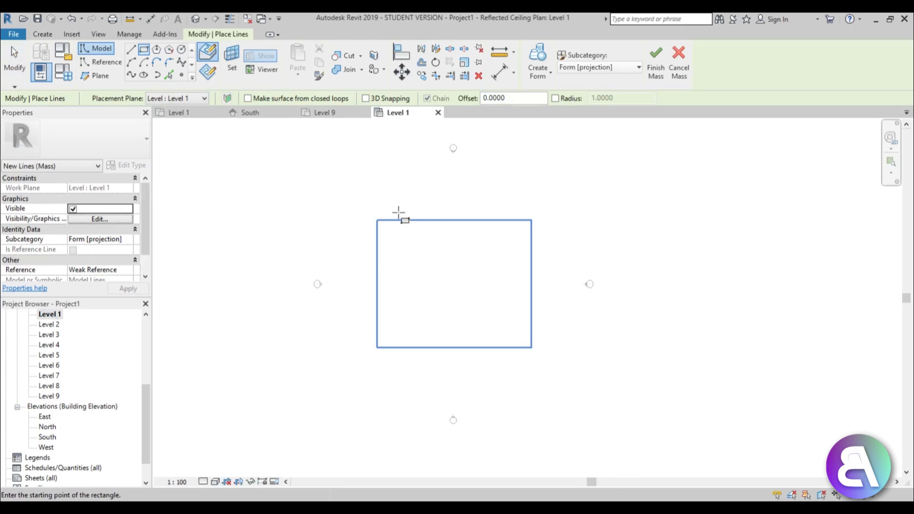
{"action": "left_click", "coordinate": [398, 212]}
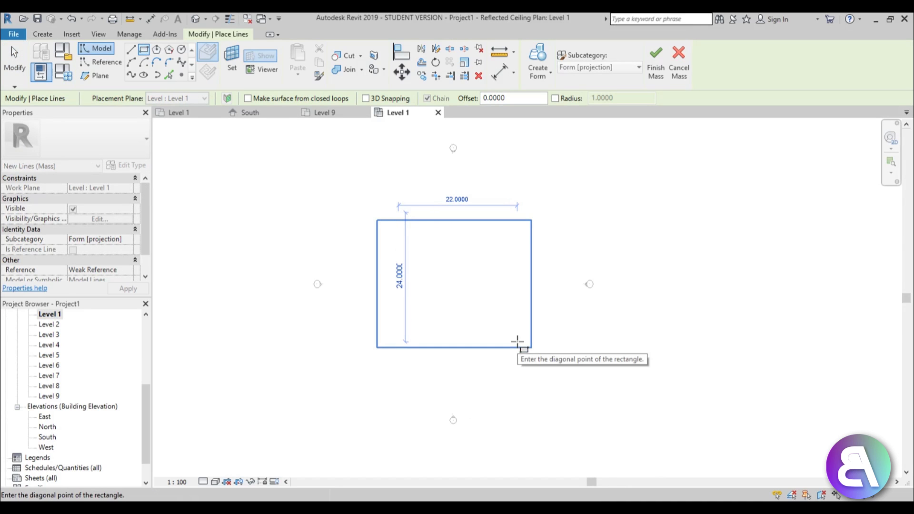
{"action": "key", "text": "Escape"}
{"action": "key", "text": "Escape"}
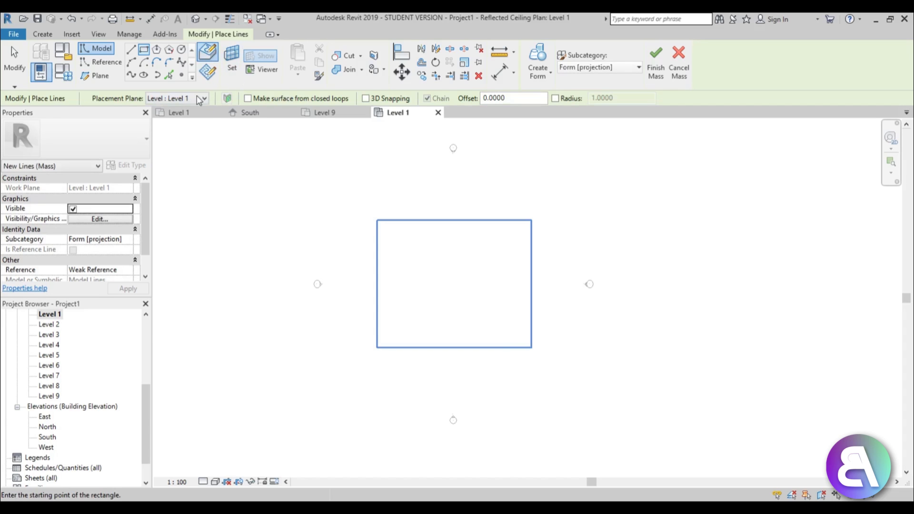
Step: Switch to drawing on the work plane and sketch a rectangle about 27 m wide between the elevation markers on Level 1
{"action": "left_click", "coordinate": [202, 98]}
{"action": "left_click", "coordinate": [202, 98]}
{"action": "left_click", "coordinate": [205, 74]}
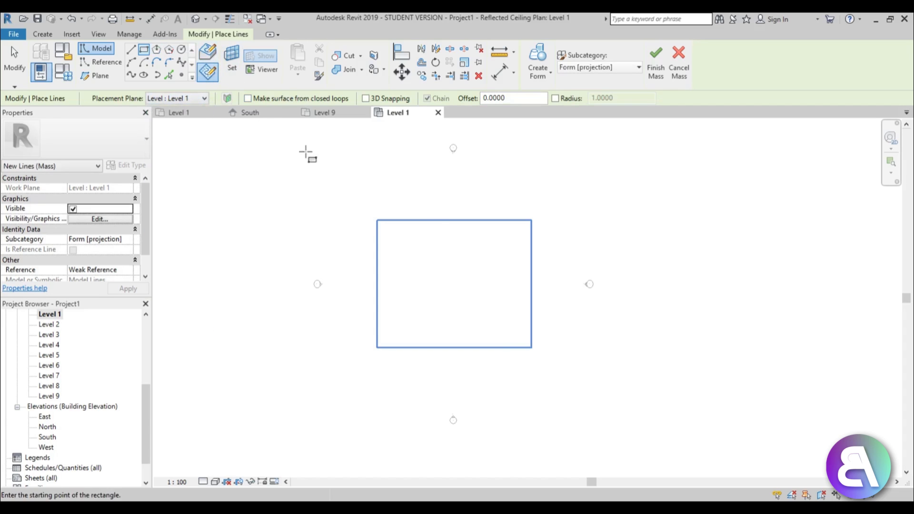
{"action": "left_click", "coordinate": [378, 214]}
{"action": "left_click", "coordinate": [530, 348]}
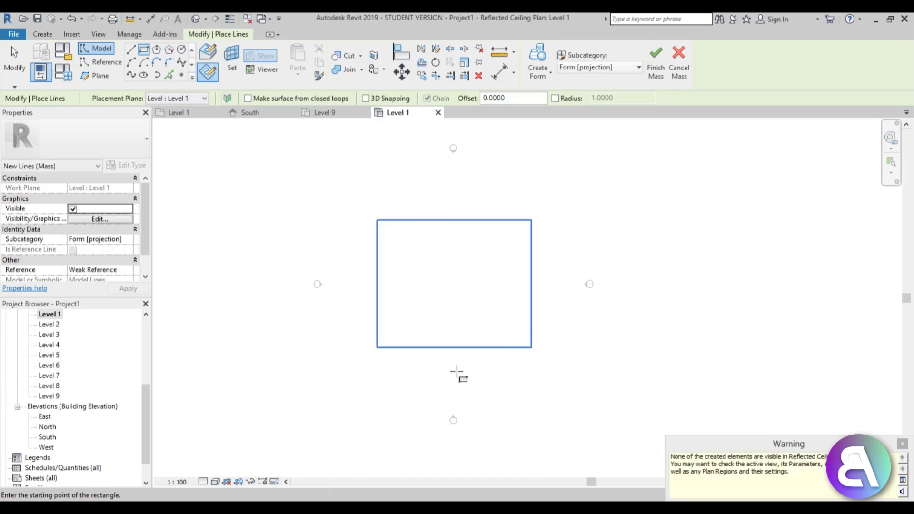
{"action": "left_click", "coordinate": [900, 443]}
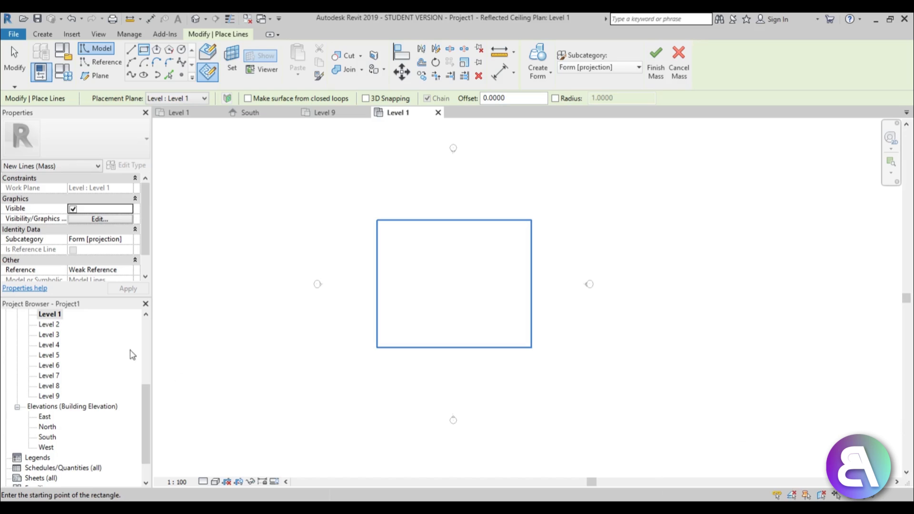
Step: Finish the rectangle sketch and open the Level 1 floor plan
{"action": "key", "text": "Escape"}
{"action": "scroll", "coordinate": [147, 414], "scroll_direction": "up", "scroll_amount": 2}
{"action": "left_click", "coordinate": [50, 365]}
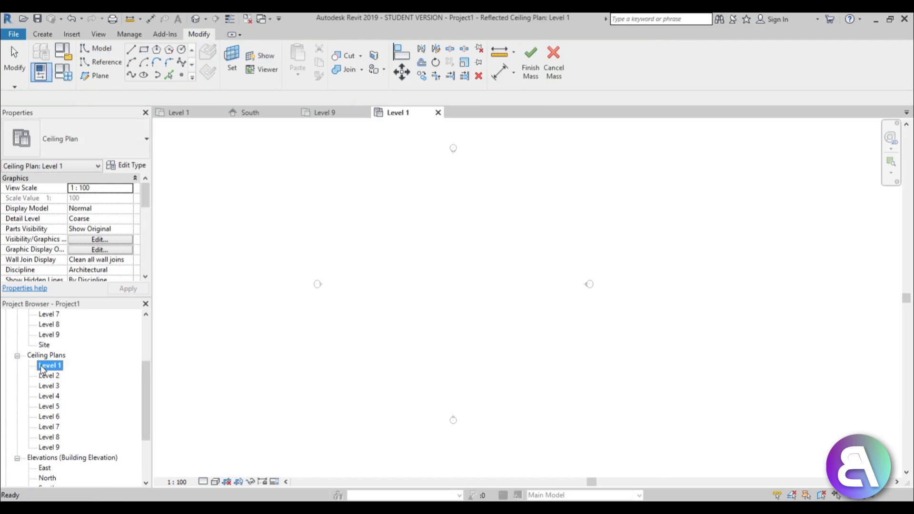
{"action": "scroll", "coordinate": [147, 392], "scroll_direction": "up", "scroll_amount": 3}
{"action": "double_click", "coordinate": [49, 344]}
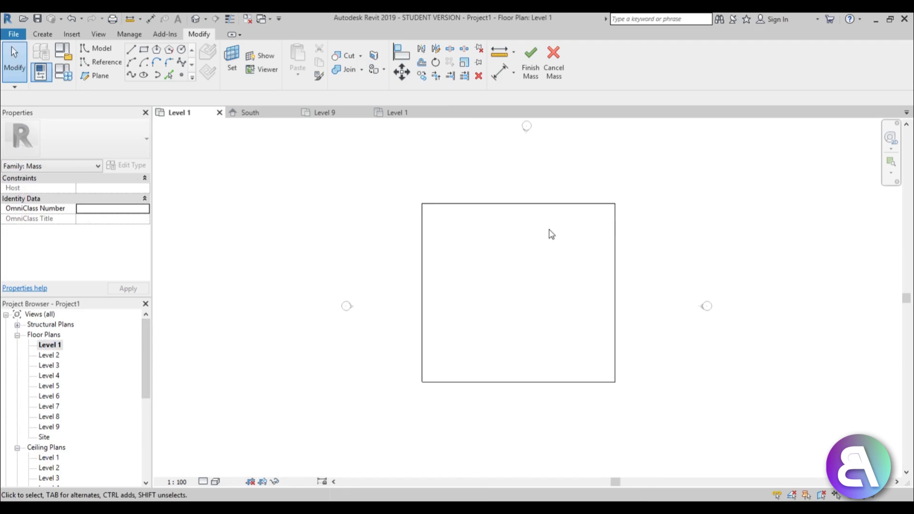
Step: Resize the mass rectangle to a 20 m by 20 m square by editing the positions of its upper and right edges
{"action": "left_click", "coordinate": [521, 204]}
{"action": "left_click", "coordinate": [627, 292]}
{"action": "type", "text": "20"}
{"action": "key", "text": "Return"}
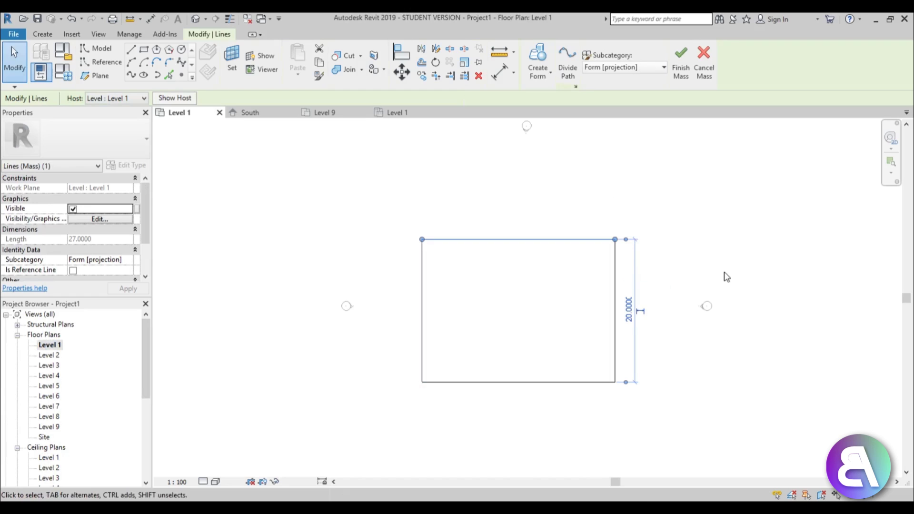
{"action": "left_click", "coordinate": [615, 327]}
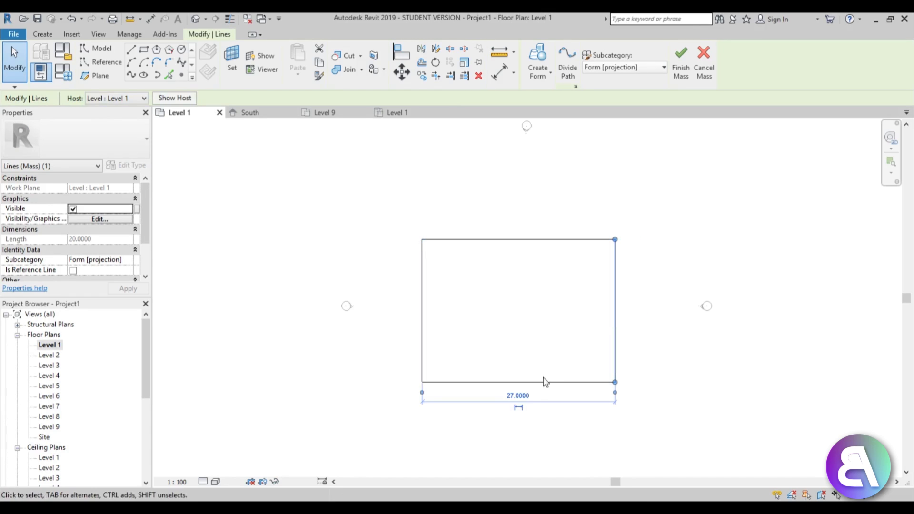
{"action": "left_click", "coordinate": [518, 395]}
{"action": "type", "text": "20"}
{"action": "key", "text": "Return"}
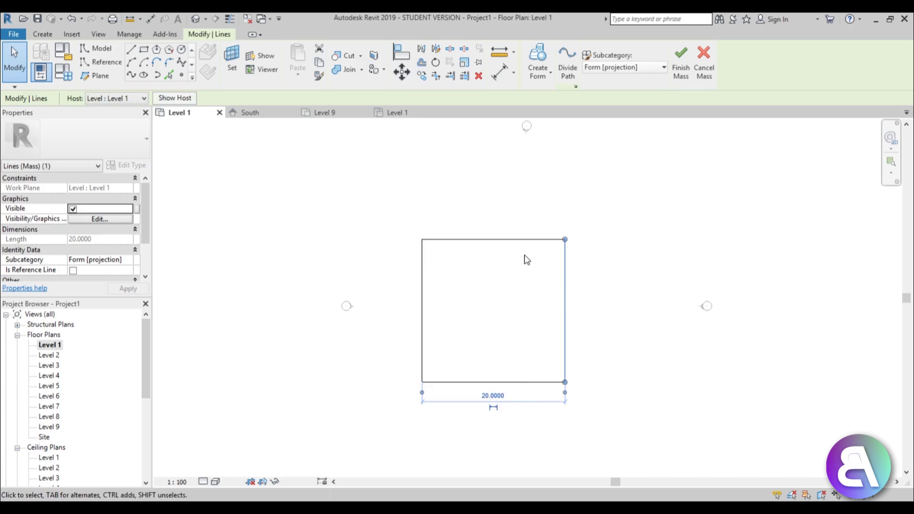
{"action": "key", "text": "Escape"}
{"action": "left_click", "coordinate": [537, 235]}
{"action": "key", "text": "Escape"}
Step: Draw a diagonal line about 7.8 m long at 45° across the square's upper-left corner, ending on its left and upper edges
{"action": "scroll", "coordinate": [512, 297], "scroll_direction": "down", "scroll_amount": 1}
{"action": "scroll", "coordinate": [507, 293], "scroll_direction": "up", "scroll_amount": 3}
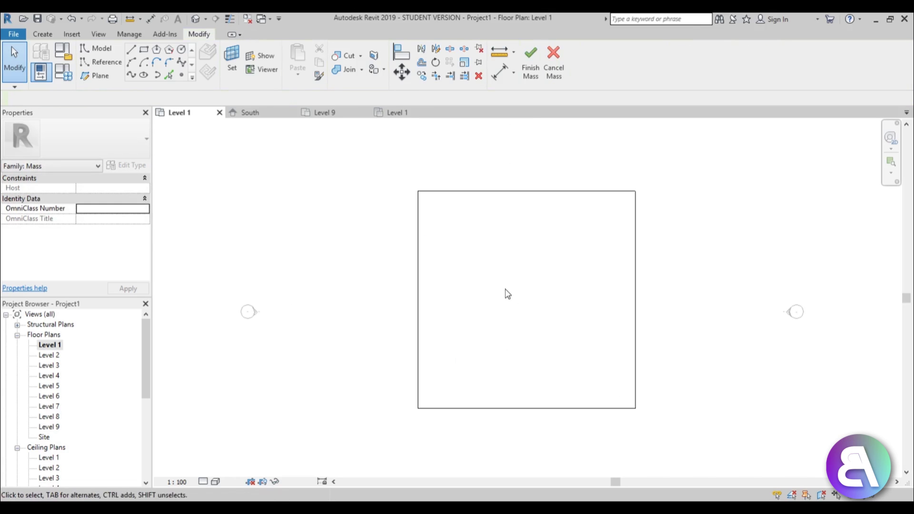
{"action": "middle_click_drag", "start_coordinate": [517, 297], "coordinate": [490, 298]}
{"action": "left_click", "coordinate": [131, 50]}
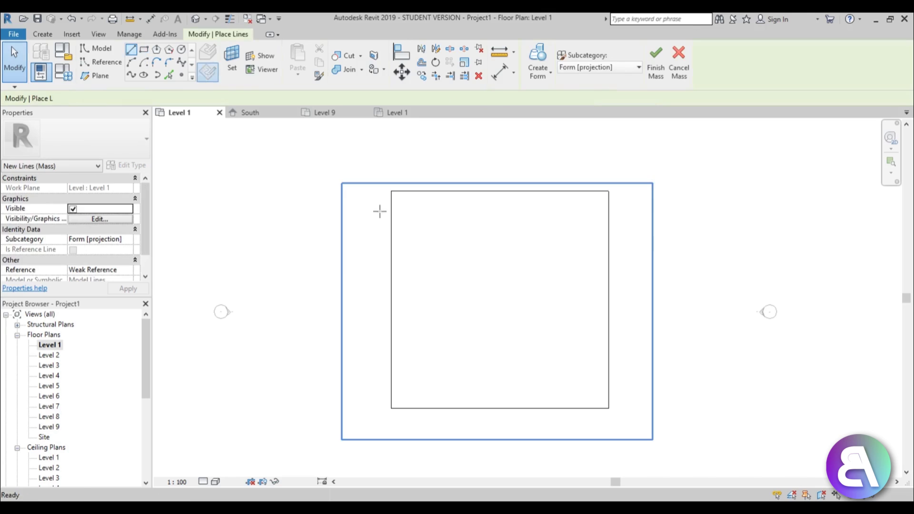
{"action": "left_click", "coordinate": [391, 245]}
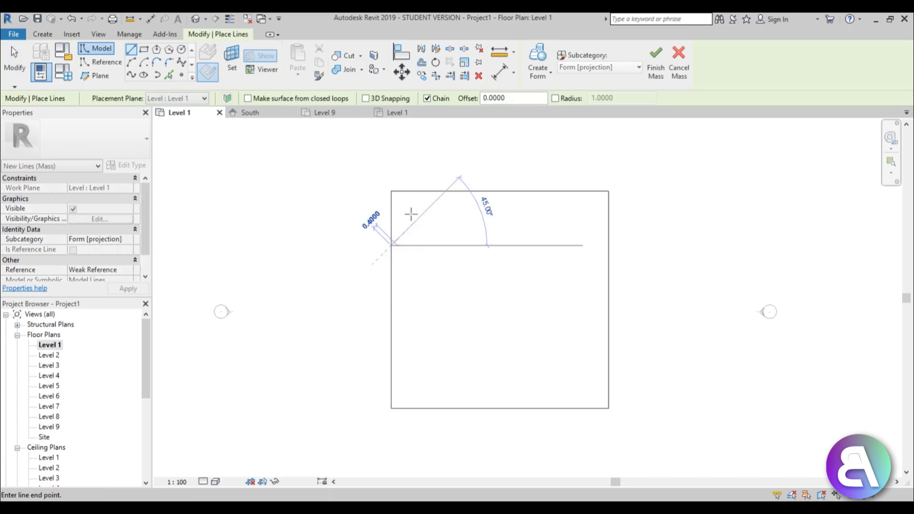
{"action": "left_click", "coordinate": [448, 193]}
{"action": "key", "text": "Escape"}
{"action": "key", "text": "Escape"}
{"action": "mouse_move", "coordinate": [422, 214]}
{"action": "left_mouse_down"}
{"action": "mouse_move", "coordinate": [449, 221]}
{"action": "mouse_move", "coordinate": [434, 199]}
{"action": "mouse_move", "coordinate": [447, 193]}
{"action": "left_mouse_up"}
{"action": "left_click", "coordinate": [481, 251]}
Step: Mirror the diagonal corner line to the upper-right corner about a drawn vertical axis through the square's upper-edge midpoint
{"action": "middle_click_drag", "start_coordinate": [441, 223], "coordinate": [430, 194]}
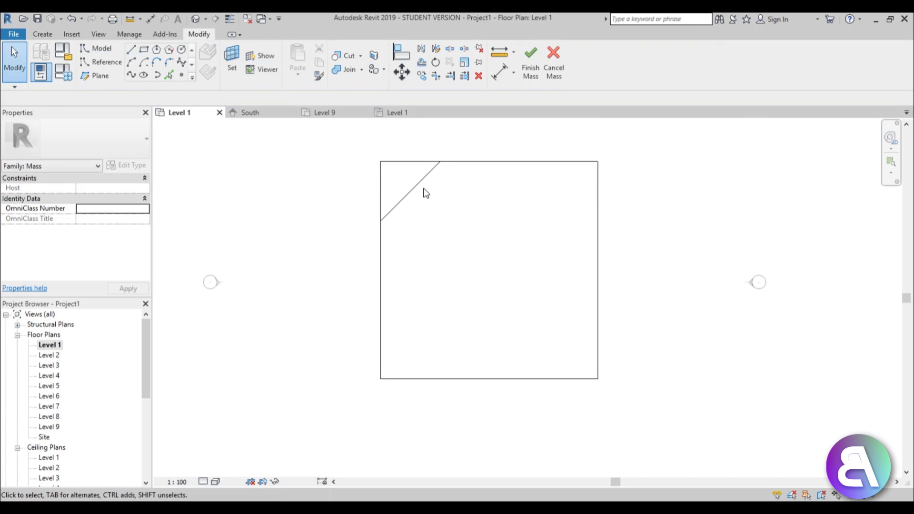
{"action": "left_click", "coordinate": [419, 186]}
{"action": "key", "text": "d"}
{"action": "key", "text": "m"}
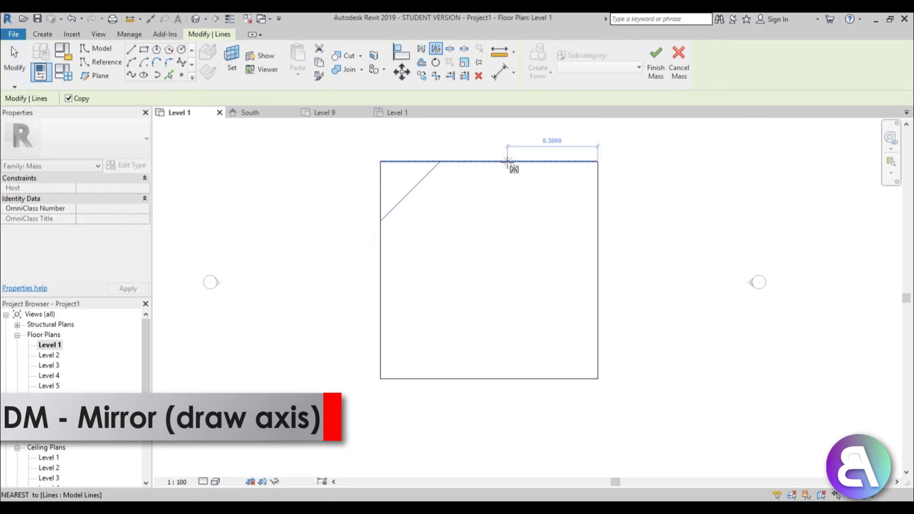
{"action": "left_click", "coordinate": [489, 162]}
{"action": "left_click", "coordinate": [489, 221]}
Step: Mirror both upper diagonal lines to the lower corners about a drawn horizontal axis through the square's left-edge midpoint
{"action": "left_click_drag", "start_coordinate": [569, 222], "coordinate": [404, 186]}
{"action": "key", "text": "d"}
{"action": "key", "text": "m"}
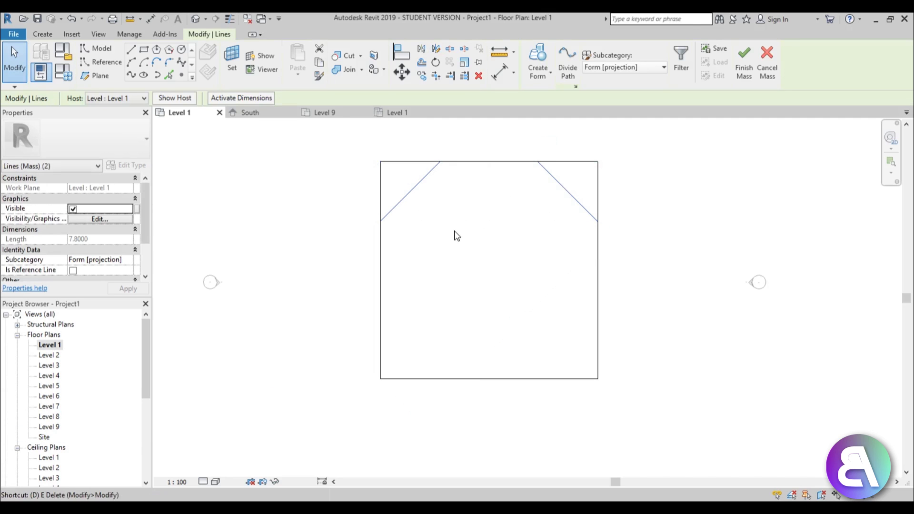
{"action": "left_click", "coordinate": [380, 270]}
{"action": "left_click", "coordinate": [501, 269]}
{"action": "key", "text": "Escape"}
Step: Draw an outward-bulging arc of about 5.5 m radius between the endpoints of the upper-left diagonal line
{"action": "scroll", "coordinate": [504, 265], "scroll_direction": "up", "scroll_amount": 1}
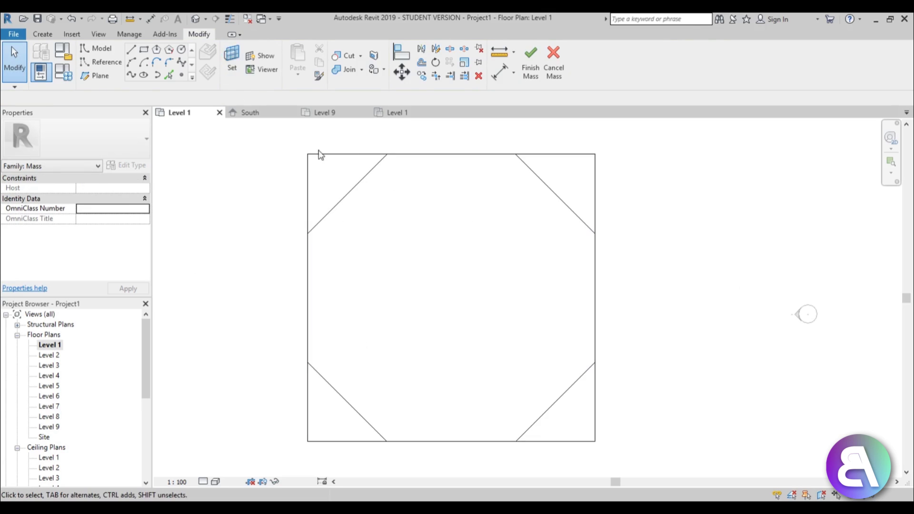
{"action": "left_click", "coordinate": [131, 62]}
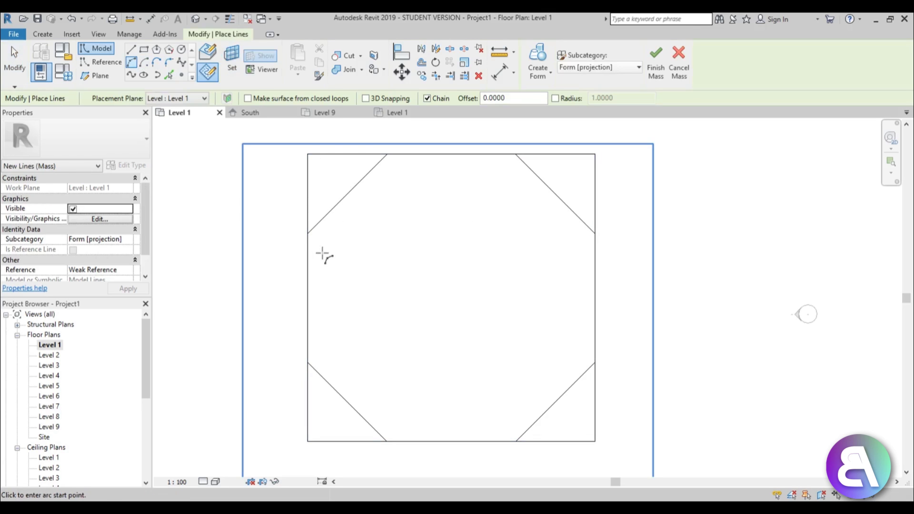
{"action": "left_click", "coordinate": [307, 233]}
{"action": "left_click", "coordinate": [386, 154]}
{"action": "left_click", "coordinate": [336, 173]}
Step: Draw an inward-curving arc of about 10.1 m radius between the two diagonal line ends on the square's upper edge
{"action": "left_click", "coordinate": [385, 154]}
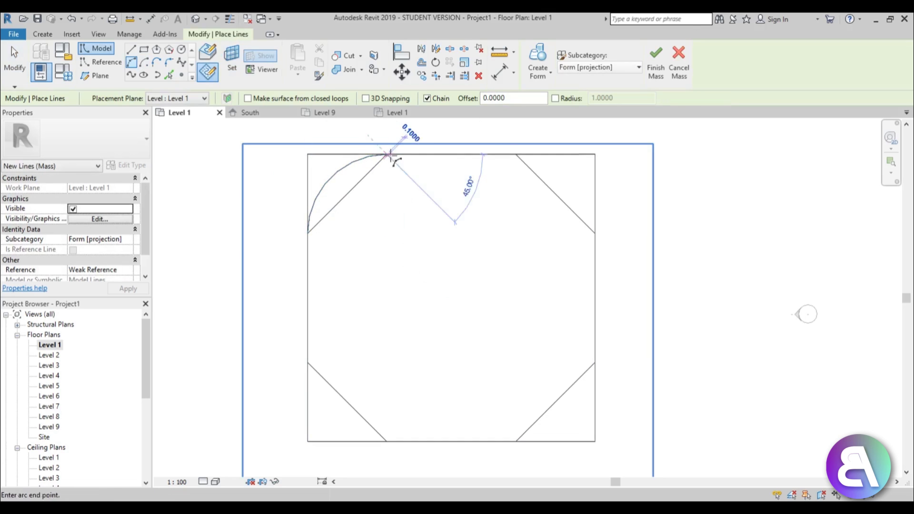
{"action": "left_click", "coordinate": [516, 154]}
{"action": "left_click", "coordinate": [442, 170]}
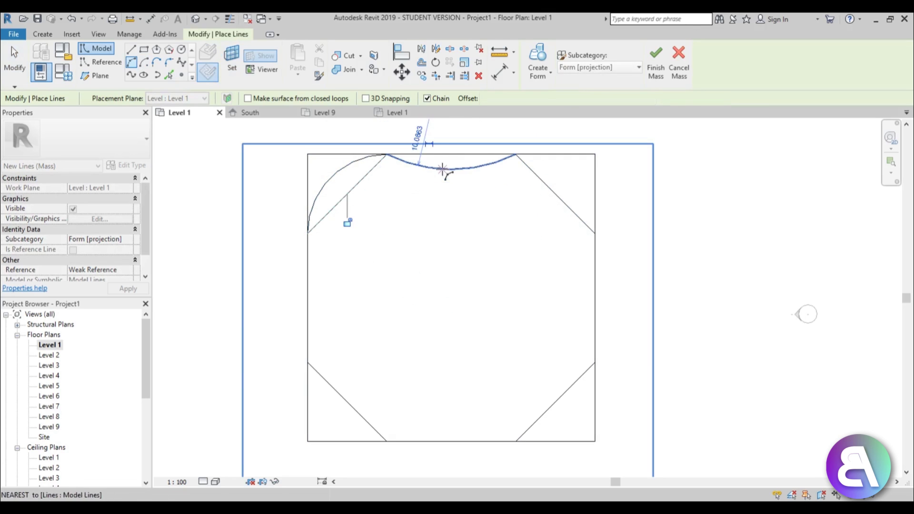
{"action": "left_click", "coordinate": [308, 233]}
{"action": "key", "text": "Escape"}
{"action": "key", "text": "Escape"}
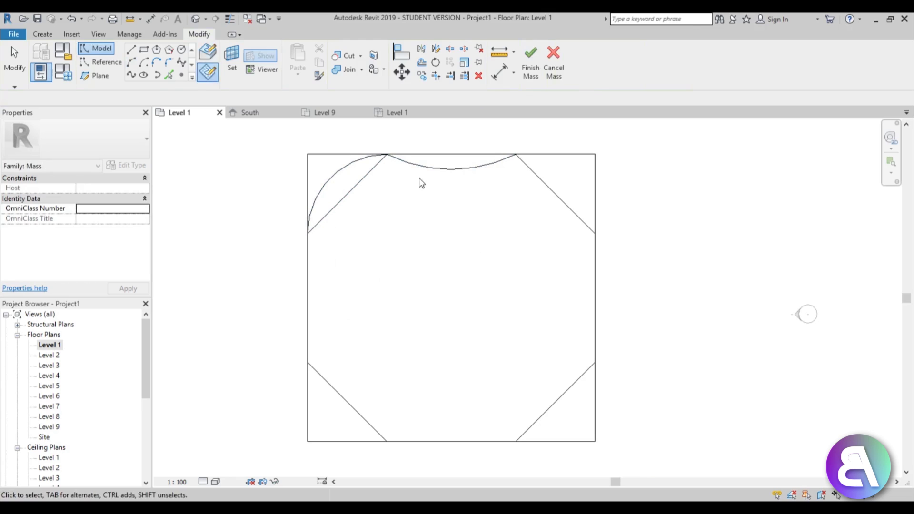
Step: Mirror the upper edge's inward arc onto the left edge about a drawn axis along the square's upper-left to lower-right diagonal
{"action": "key", "text": "Tab"}
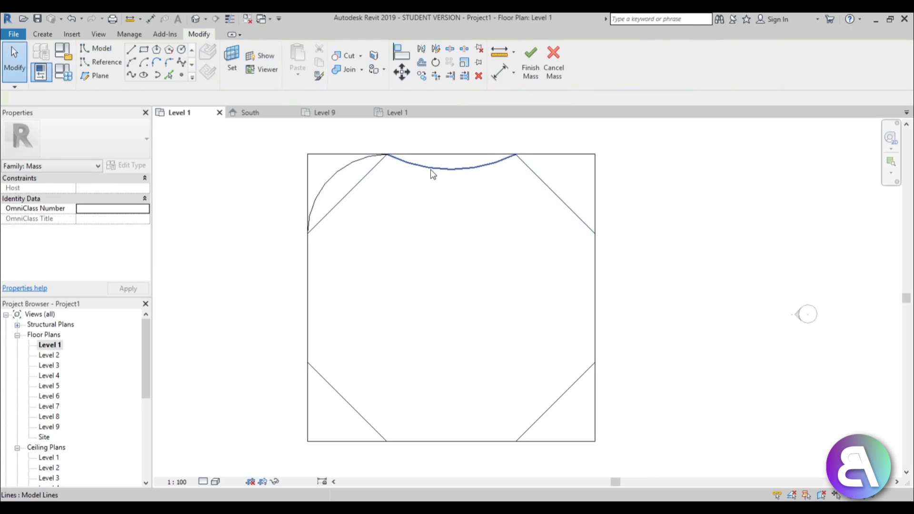
{"action": "left_click", "coordinate": [432, 174]}
{"action": "key", "text": "d"}
{"action": "key", "text": "m"}
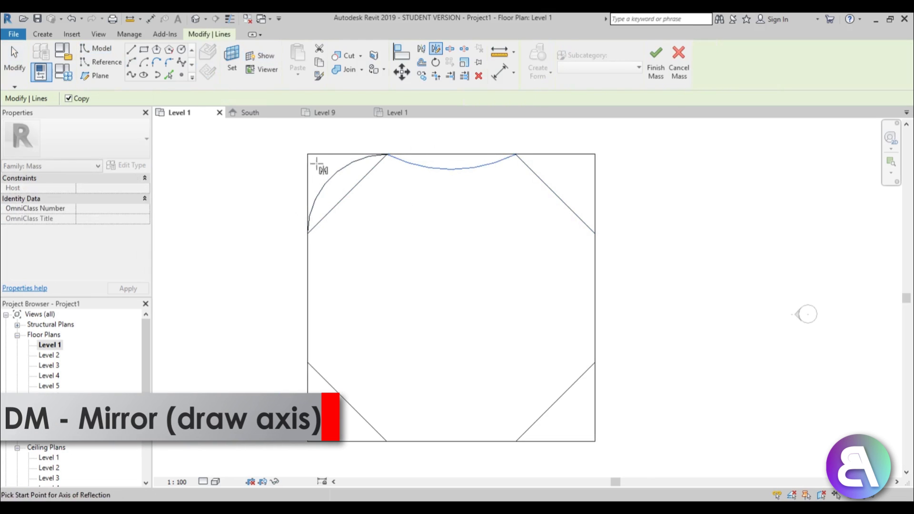
{"action": "left_click", "coordinate": [307, 154]}
{"action": "left_click", "coordinate": [594, 441]}
{"action": "key", "text": "Escape"}
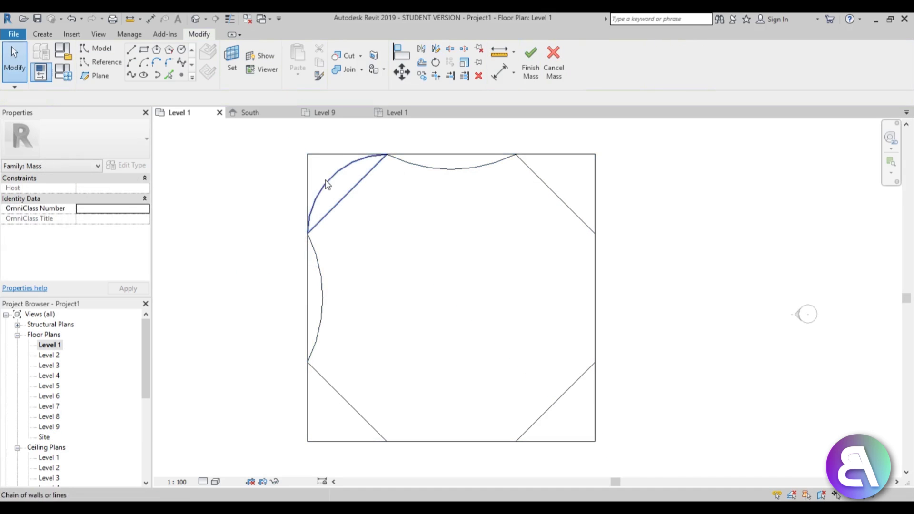
Step: Mirror the upper-left corner arc to the upper-right corner about a drawn vertical axis through the square's centre
{"action": "left_click", "coordinate": [328, 184]}
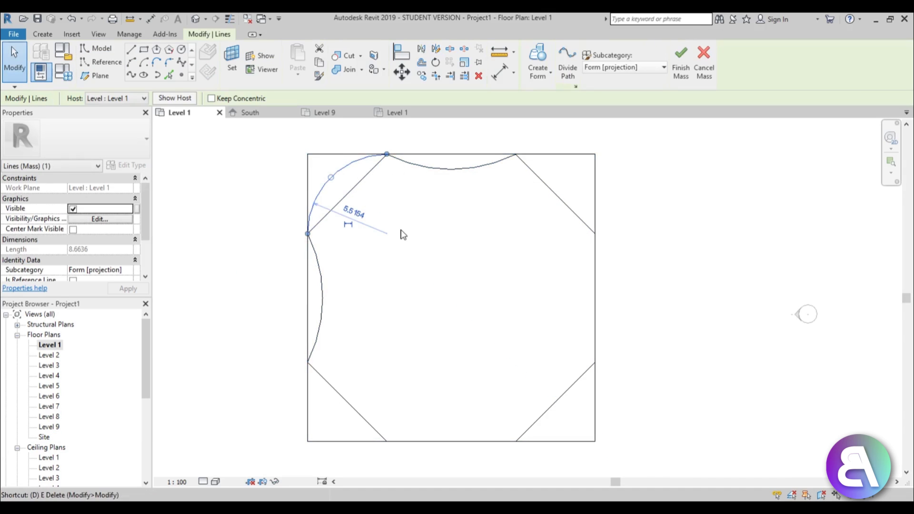
{"action": "key", "text": "m"}
{"action": "left_click", "coordinate": [451, 154]}
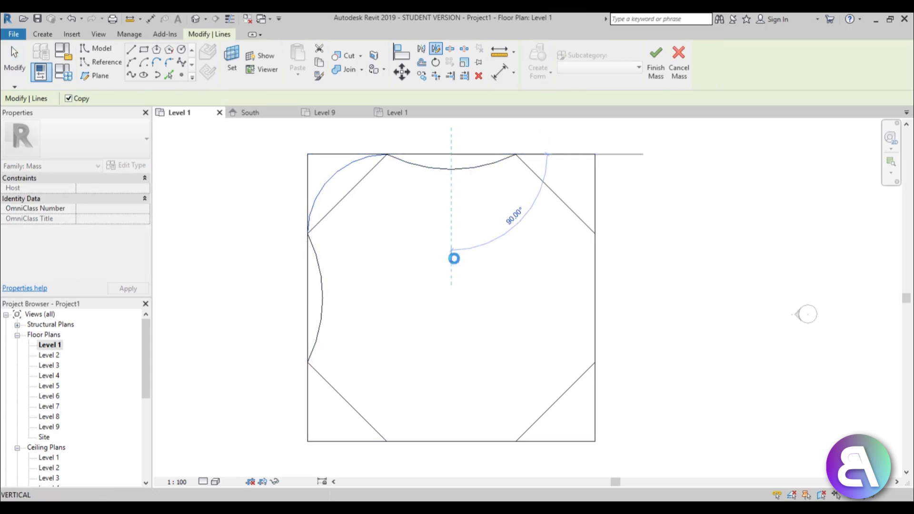
{"action": "left_click", "coordinate": [451, 256]}
{"action": "key", "text": "Escape"}
Step: Mirror the two upper corner arcs and the upper edge's inward arc to the square's lower side about a drawn horizontal axis through its centre
{"action": "key", "text": "Tab"}
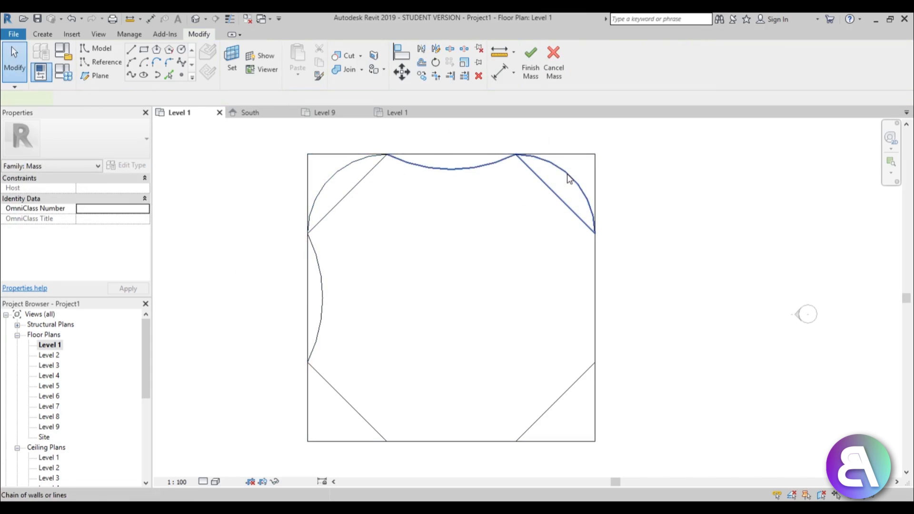
{"action": "left_click", "coordinate": [567, 179]}
{"action": "left_click", "coordinate": [535, 217]}
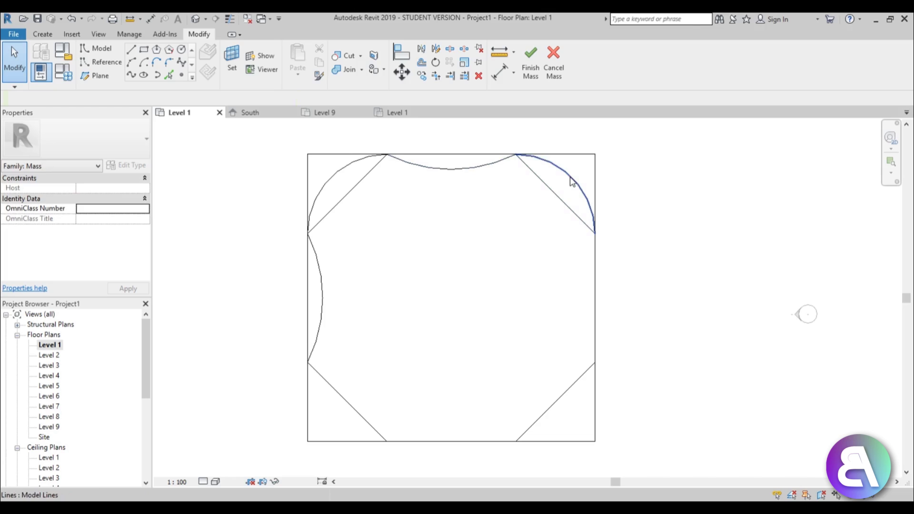
{"action": "left_click", "coordinate": [571, 181]}
{"action": "left_click", "coordinate": [474, 171], "text": "ctrl"}
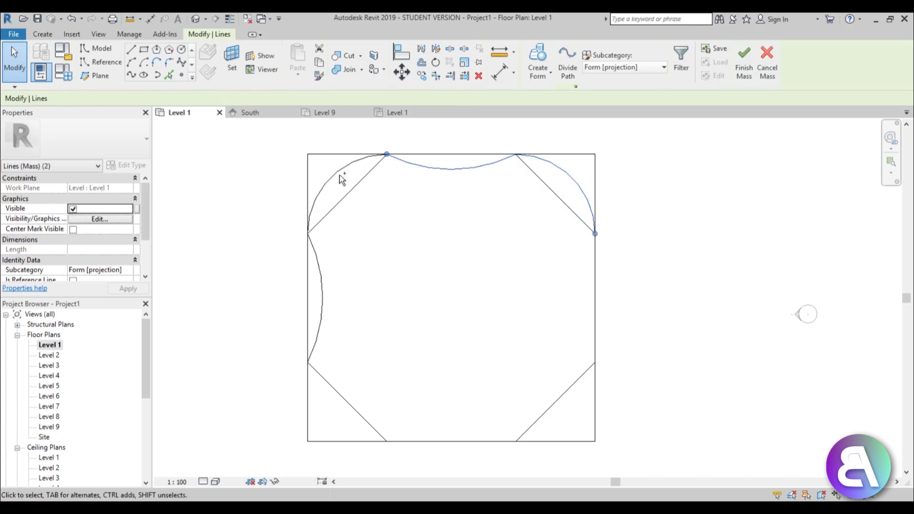
{"action": "left_click", "coordinate": [339, 179], "text": "ctrl"}
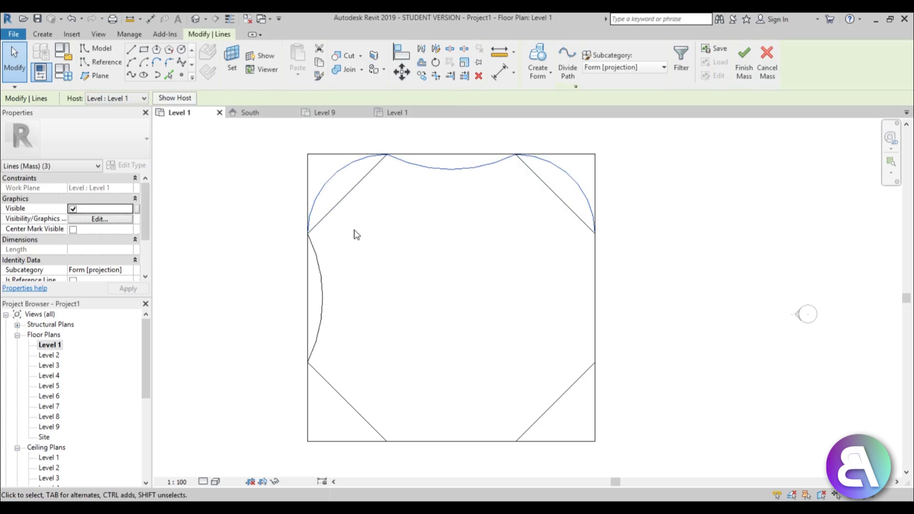
{"action": "key", "text": "d"}
{"action": "key", "text": "m"}
{"action": "left_click", "coordinate": [309, 298]}
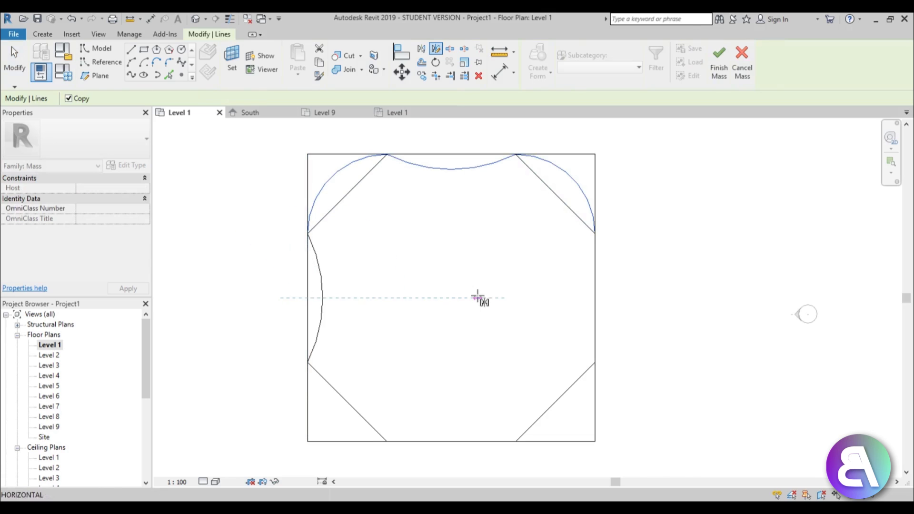
{"action": "left_click", "coordinate": [477, 297]}
{"action": "scroll", "coordinate": [479, 299], "scroll_direction": "down", "scroll_amount": 1}
{"action": "left_click", "coordinate": [418, 258]}
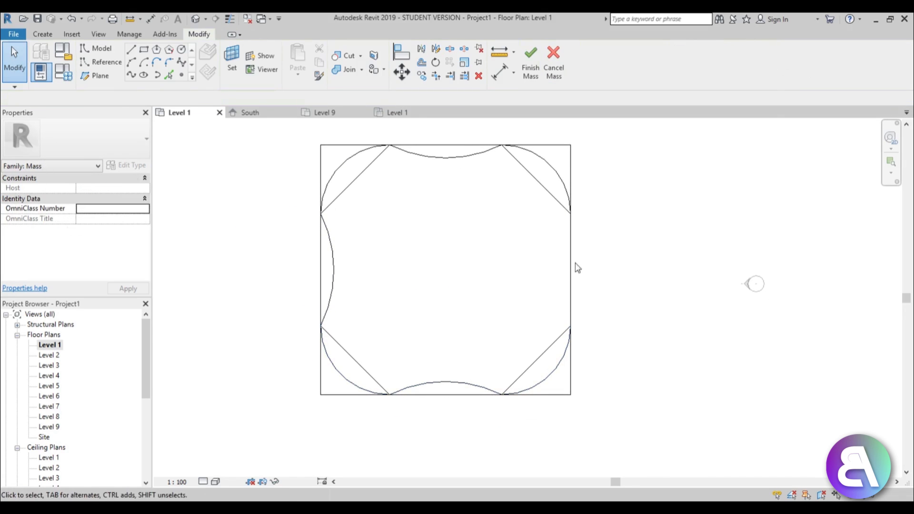
Step: Mirror the left edge's inward arc onto the right edge about a drawn vertical axis through the square's centre
{"action": "left_click", "coordinate": [333, 259]}
{"action": "key", "text": "d"}
{"action": "key", "text": "m"}
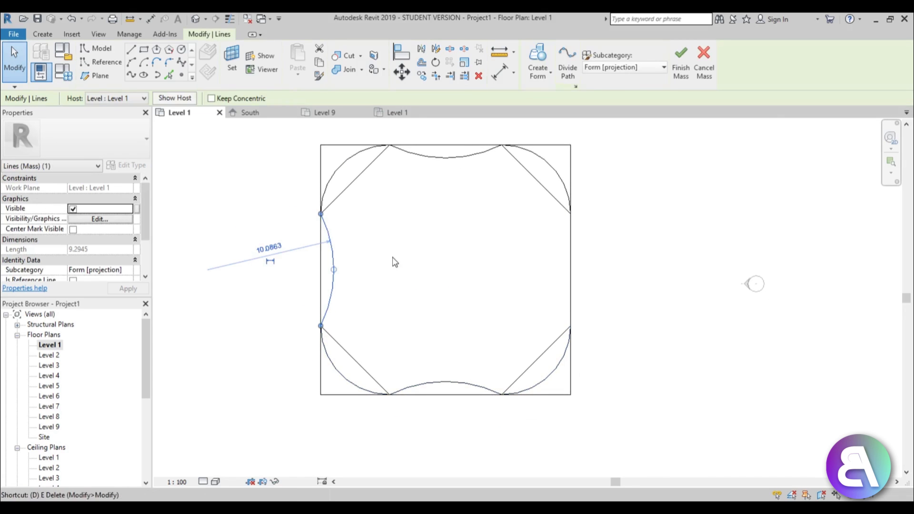
{"action": "left_click", "coordinate": [445, 145]}
{"action": "left_click", "coordinate": [446, 236]}
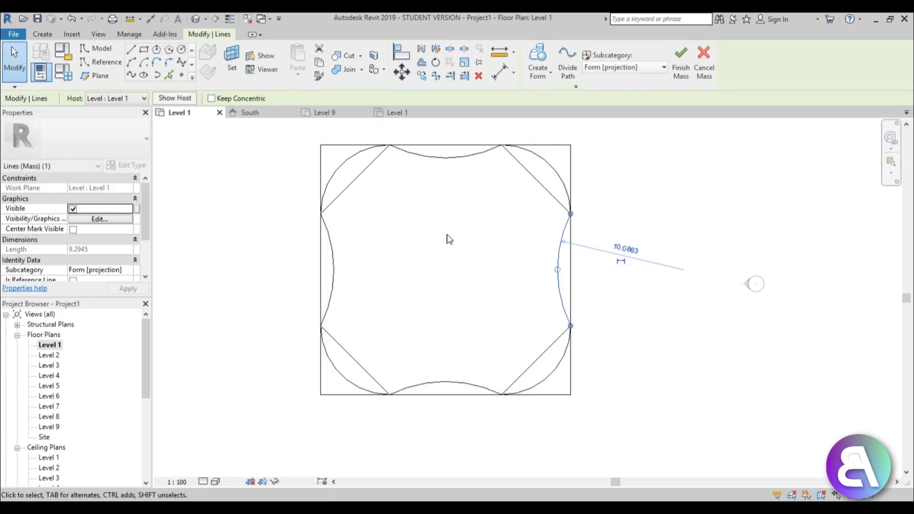
{"action": "left_click", "coordinate": [454, 250]}
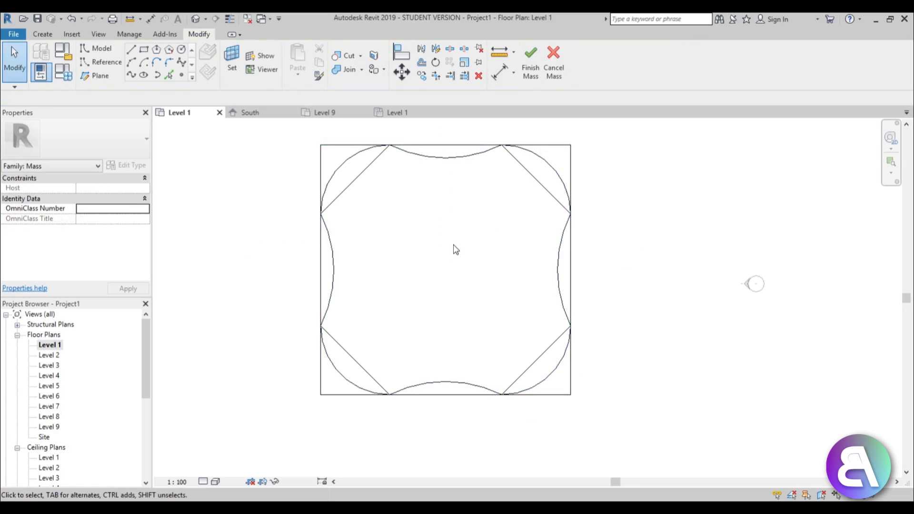
Step: Delete the upper-left and upper-right diagonal construction lines inside the corner arcs
{"action": "key", "text": "Tab"}
{"action": "left_click", "coordinate": [351, 190]}
{"action": "key", "text": "Escape"}
{"action": "key", "text": "Tab"}
{"action": "left_click", "coordinate": [526, 176]}
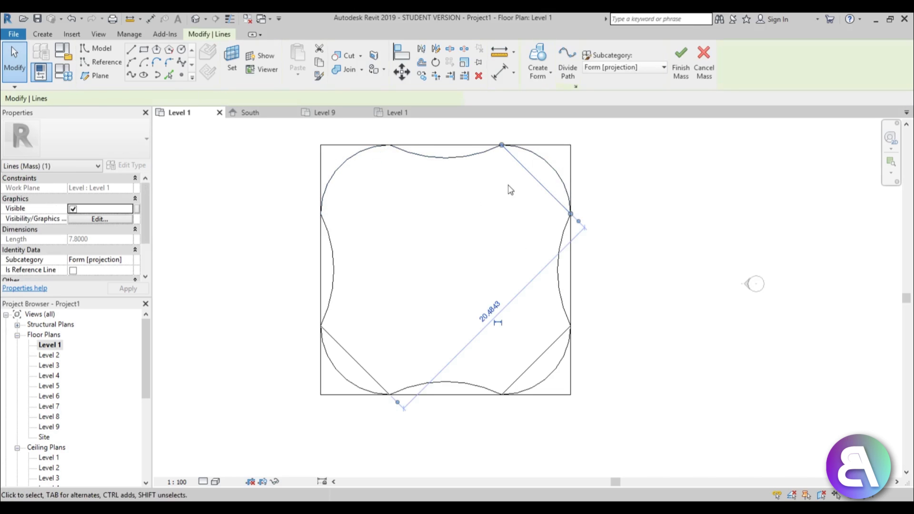
{"action": "key", "text": "Delete"}
Step: Delete the outer construction square and the two lower diagonal lines, leaving only the curved outline
{"action": "key", "text": "Tab"}
{"action": "left_click", "coordinate": [570, 255]}
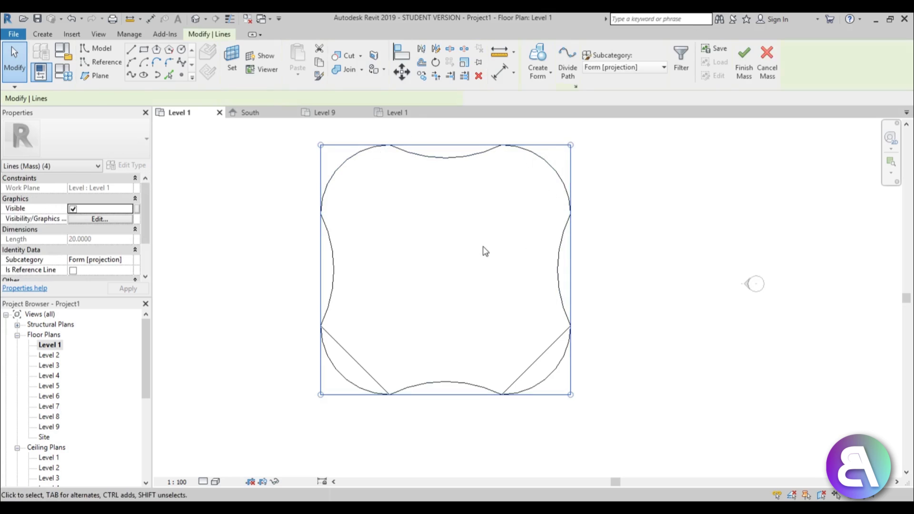
{"action": "key", "text": "Delete"}
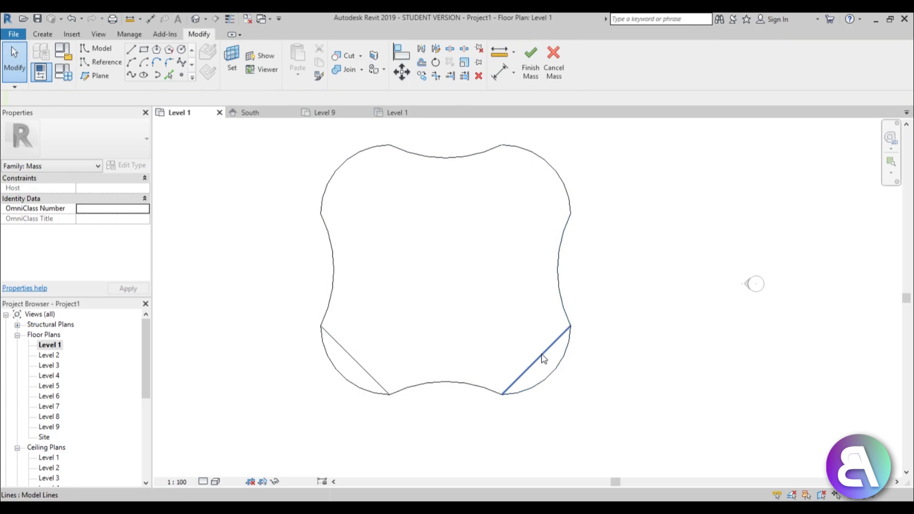
{"action": "left_click", "coordinate": [539, 357]}
{"action": "key", "text": "Delete"}
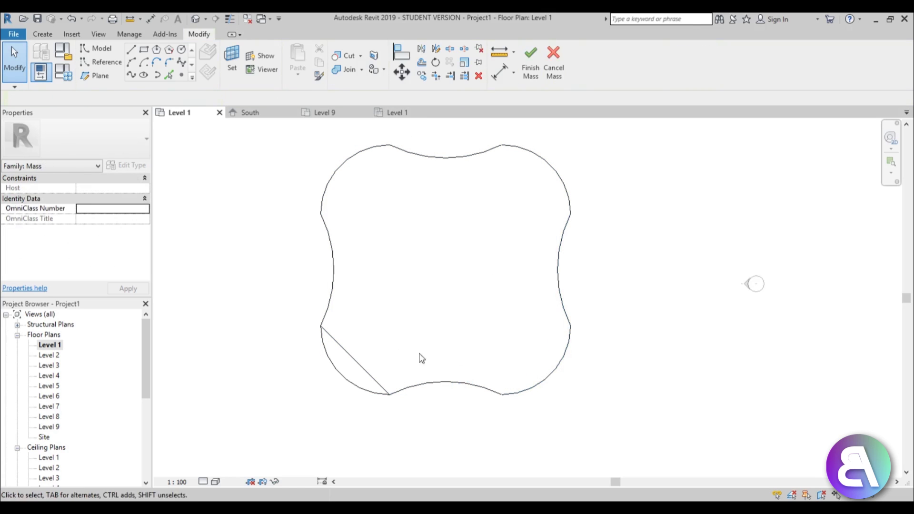
{"action": "left_click", "coordinate": [361, 367]}
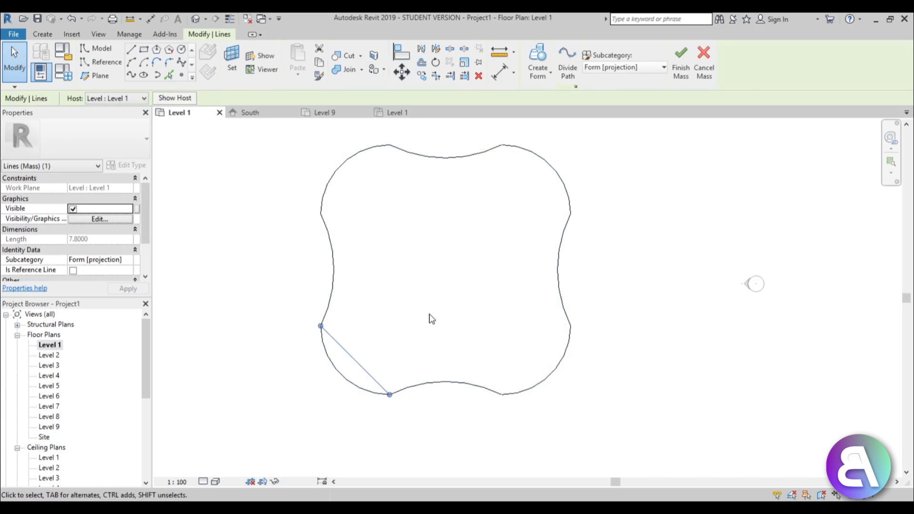
{"action": "key", "text": "Delete"}
Step: Select the whole curved outline as one chain to check it, and open the default 3D view
{"action": "scroll", "coordinate": [477, 279], "scroll_direction": "down", "scroll_amount": 3}
{"action": "scroll", "coordinate": [528, 301], "scroll_direction": "up", "scroll_amount": 1}
{"action": "left_click", "coordinate": [453, 210]}
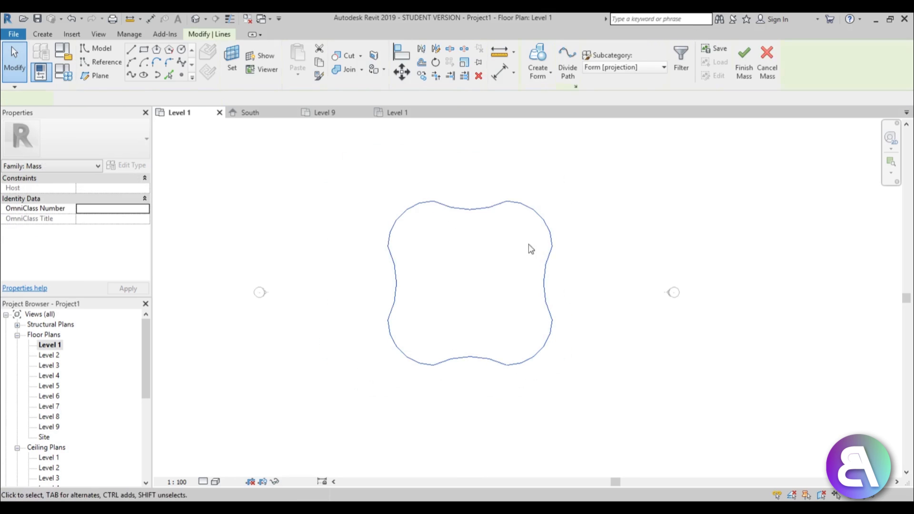
{"action": "left_click", "coordinate": [196, 19]}
{"action": "scroll", "coordinate": [452, 255], "scroll_direction": "down", "scroll_amount": 2}
{"action": "scroll", "coordinate": [426, 194], "scroll_direction": "up", "scroll_amount": 5}
{"action": "scroll", "coordinate": [428, 281], "scroll_direction": "down", "scroll_amount": 5}
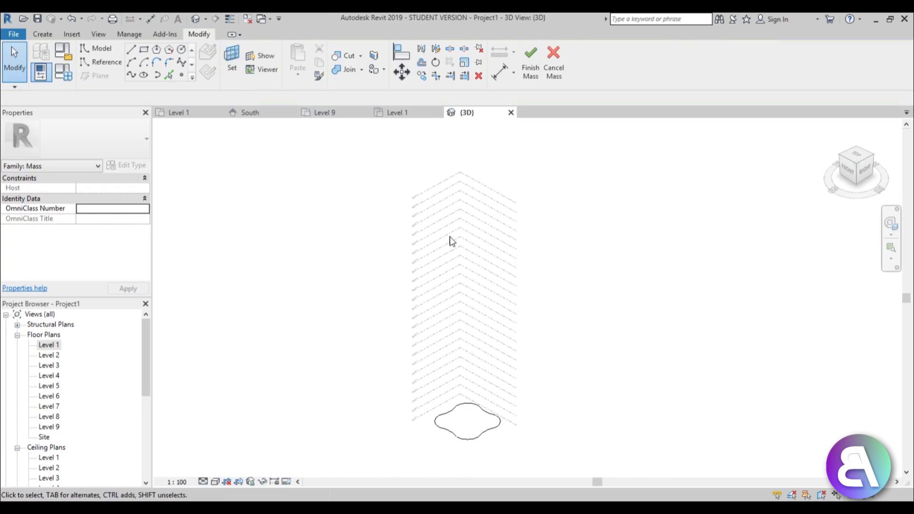
{"action": "middle_click_drag", "start_coordinate": [427, 351], "coordinate": [425, 335]}
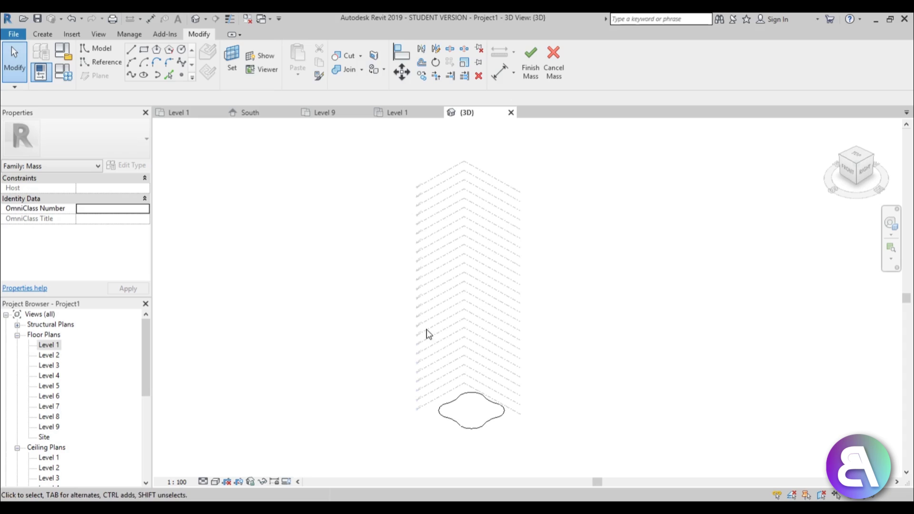
{"action": "scroll", "coordinate": [473, 317], "scroll_direction": "up", "scroll_amount": 2}
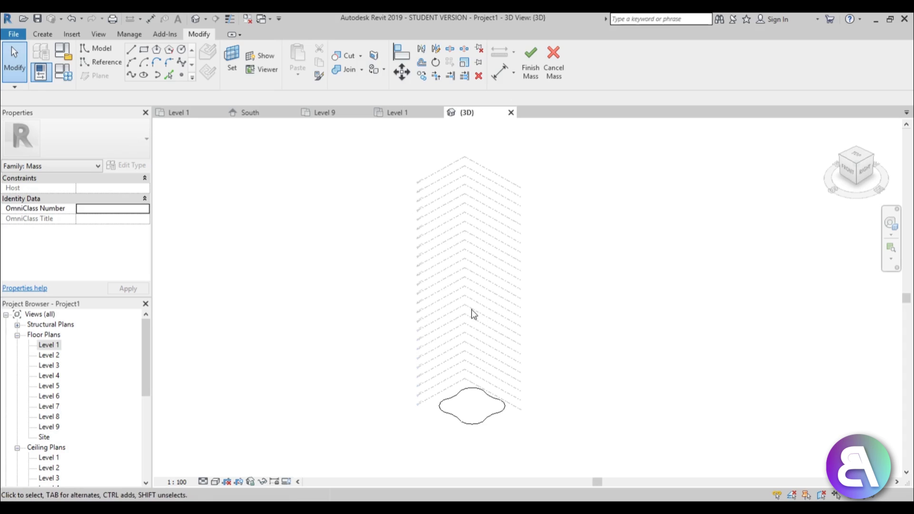
Step: Copy the curved outline on Level 1 to the clipboard and paste it aligned to Level 13 and Level 25
{"action": "left_click", "coordinate": [452, 409]}
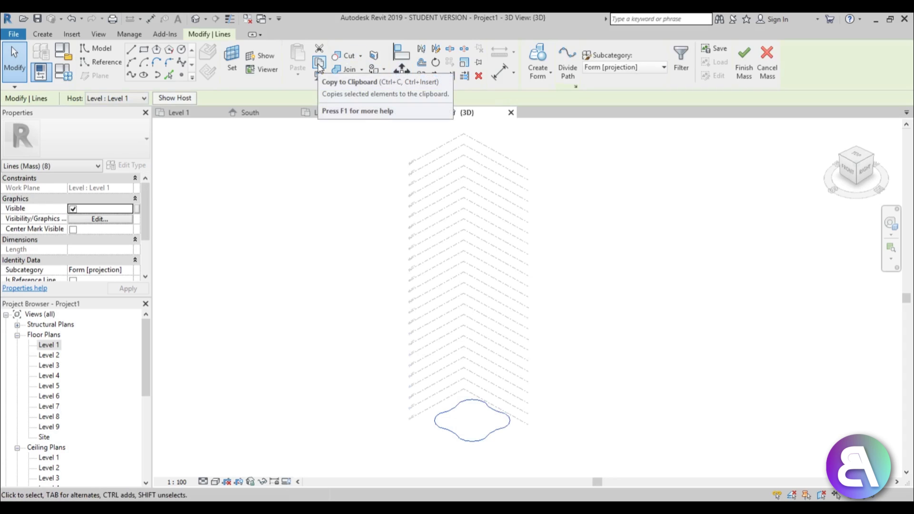
{"action": "left_click", "coordinate": [318, 63]}
{"action": "left_click", "coordinate": [298, 72]}
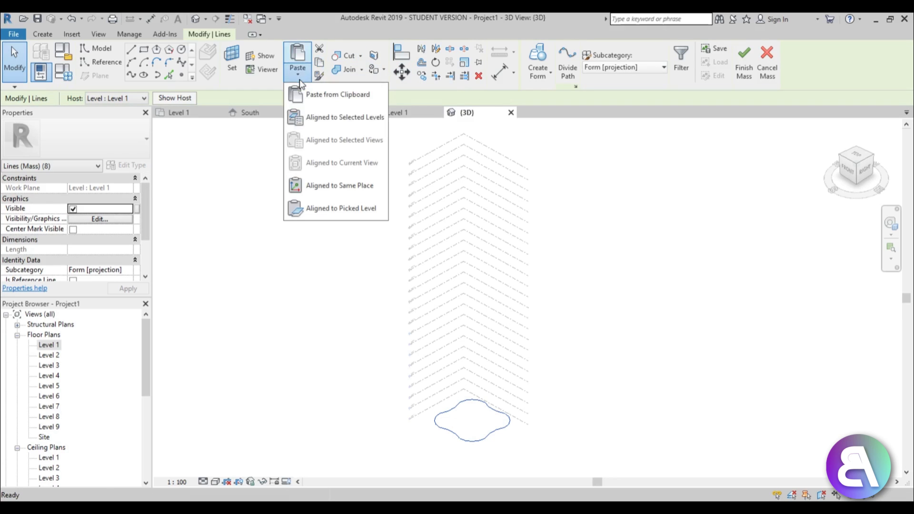
{"action": "left_click", "coordinate": [314, 119]}
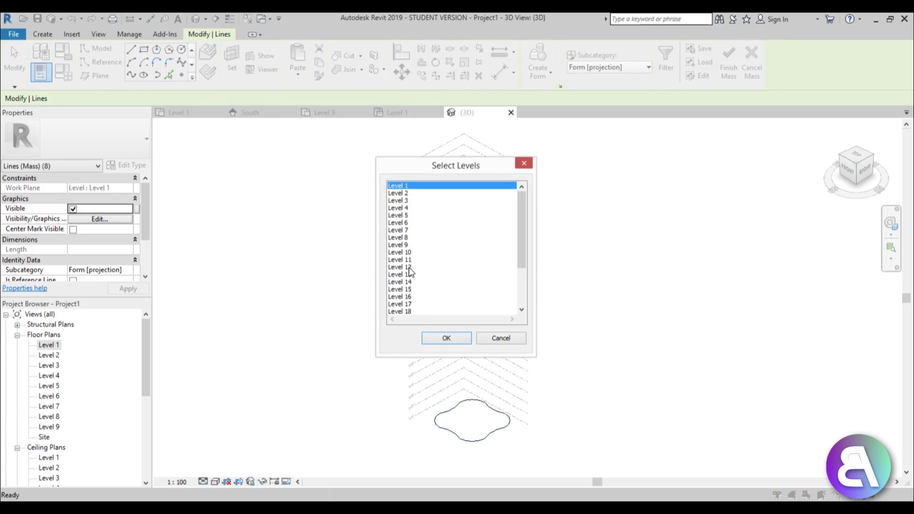
{"action": "left_click", "coordinate": [405, 268]}
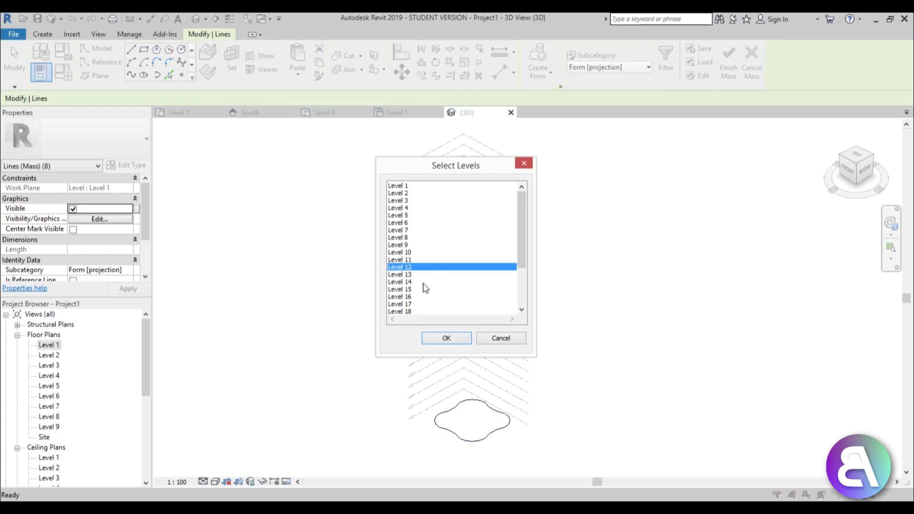
{"action": "left_click", "coordinate": [406, 244]}
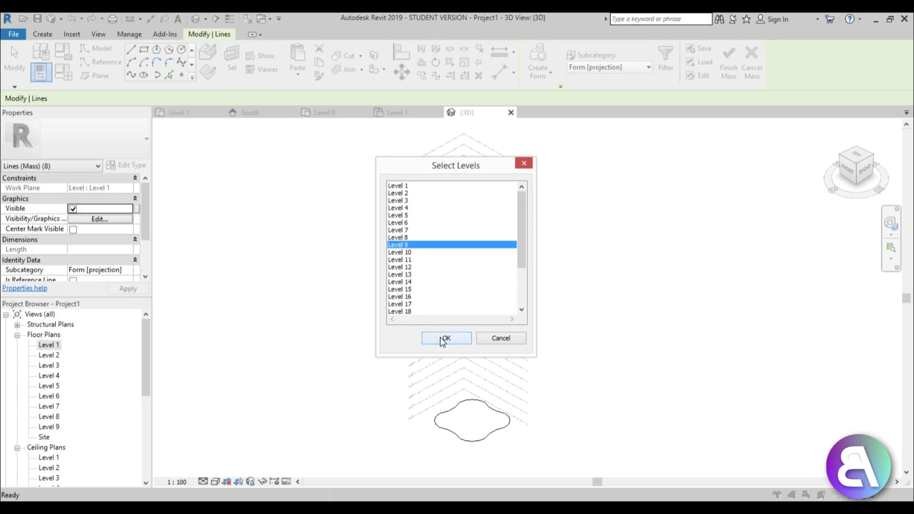
{"action": "left_click", "coordinate": [404, 311], "text": "ctrl"}
{"action": "scroll", "coordinate": [427, 303], "scroll_direction": "down", "scroll_amount": 3}
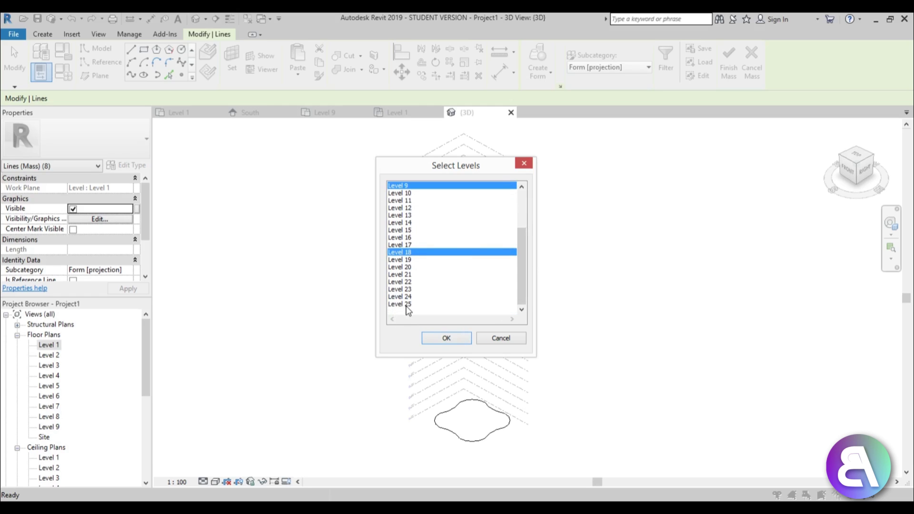
{"action": "left_click", "coordinate": [406, 306]}
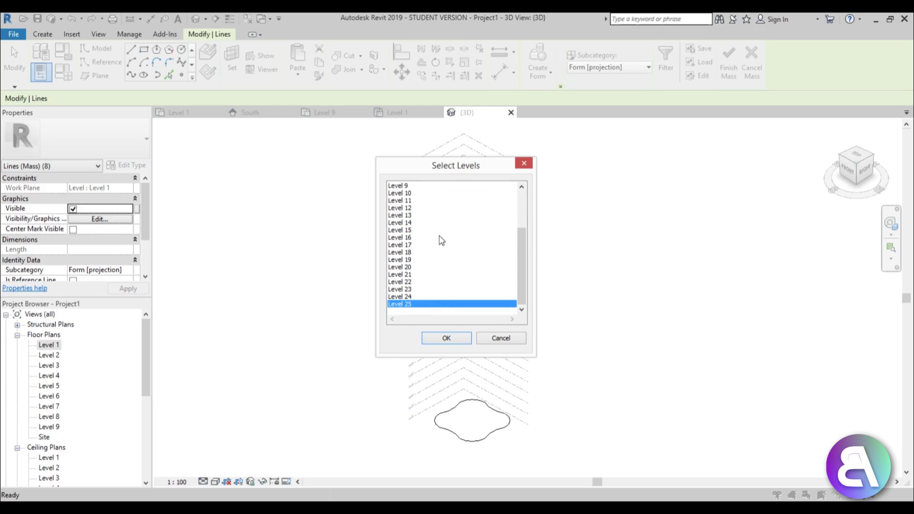
{"action": "left_click", "coordinate": [402, 216], "text": "ctrl"}
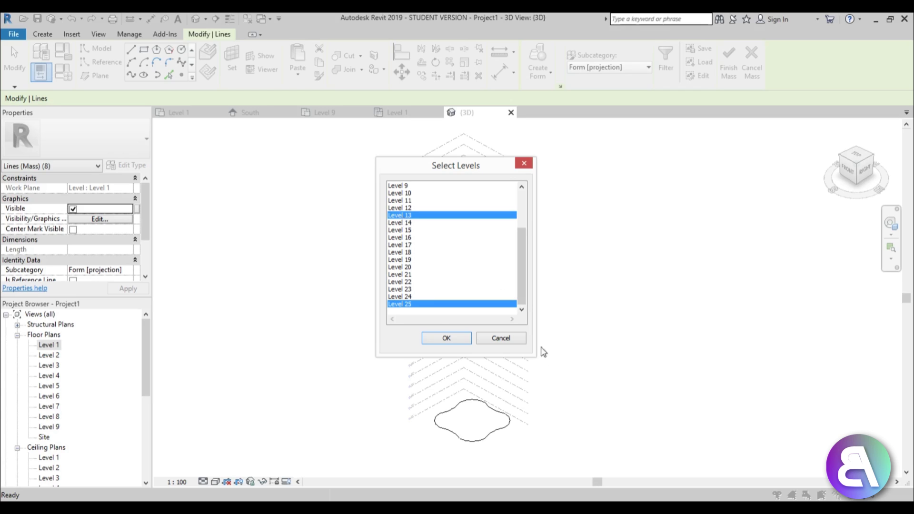
{"action": "left_click", "coordinate": [446, 338]}
{"action": "left_click", "coordinate": [577, 341]}
Step: Rotate the curved outline on Level 13 by 45 degrees about its centre with Disjoin enabled
{"action": "mouse_move", "coordinate": [577, 340]}
{"action": "middle_mouse_down", "text": "shift"}
{"action": "mouse_move", "coordinate": [548, 237]}
{"action": "mouse_move", "coordinate": [551, 286]}
{"action": "middle_mouse_up", "text": "shift"}
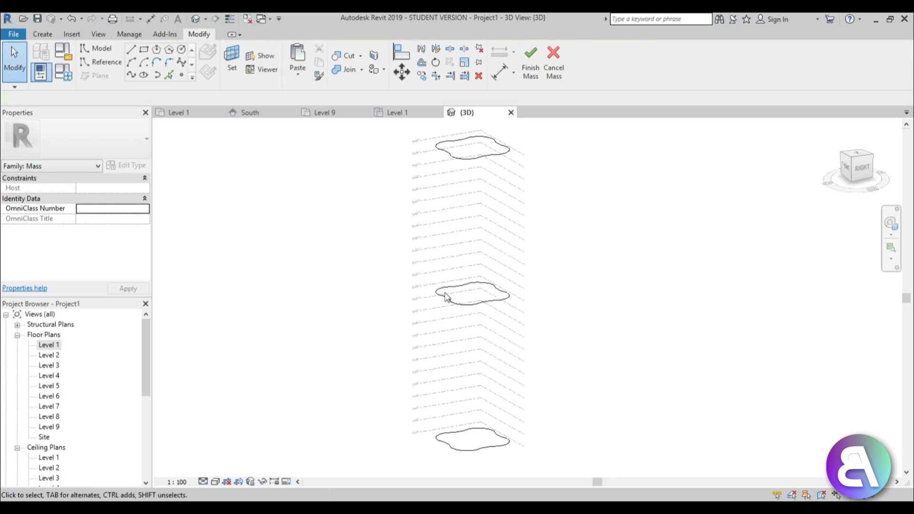
{"action": "left_click", "coordinate": [485, 157]}
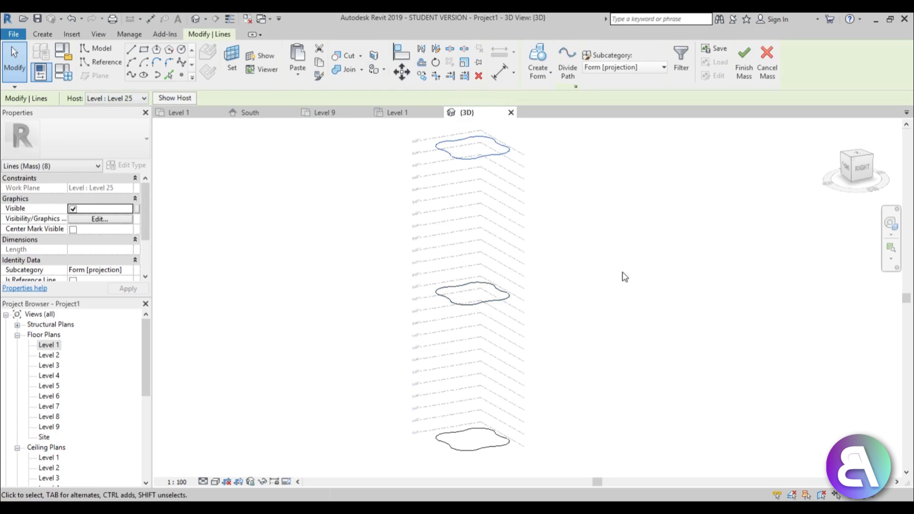
{"action": "left_click", "coordinate": [489, 302]}
{"action": "middle_click_drag", "start_coordinate": [489, 302], "coordinate": [475, 363], "text": "shift"}
{"action": "scroll", "coordinate": [488, 299], "scroll_direction": "up", "scroll_amount": 3}
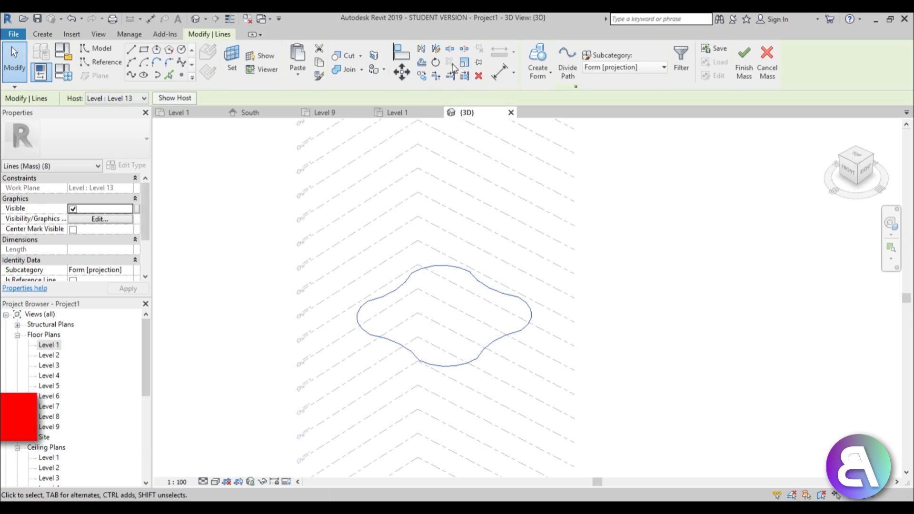
{"action": "left_click", "coordinate": [436, 63]}
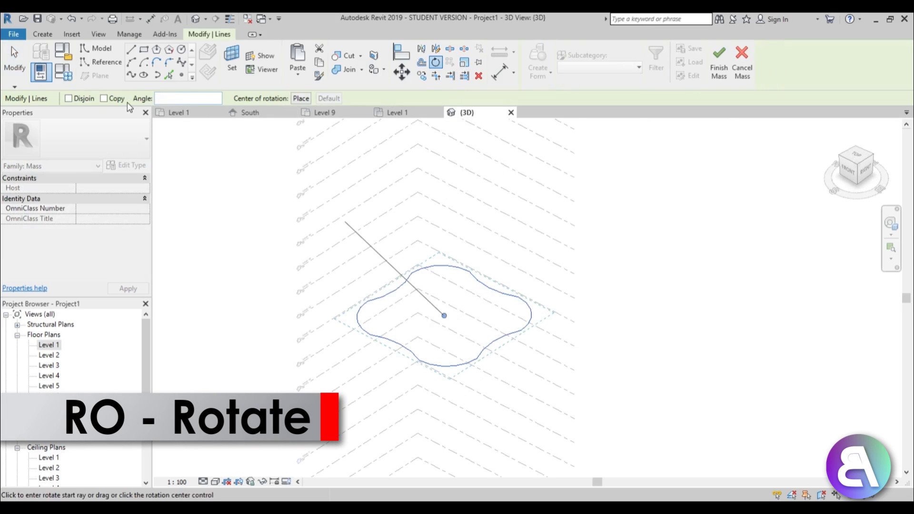
{"action": "left_click", "coordinate": [68, 98]}
{"action": "left_click", "coordinate": [186, 99]}
{"action": "type", "text": "45"}
{"action": "key", "text": "Return"}
Step: Draw a model line about 23.7 m long on the Level 13 plane across the rotated outline between two opposite rounded corners, and select it
{"action": "middle_click_drag", "start_coordinate": [441, 300], "coordinate": [414, 351], "text": "shift"}
{"action": "scroll", "coordinate": [433, 295], "scroll_direction": "up", "scroll_amount": 1}
{"action": "left_click", "coordinate": [136, 49]}
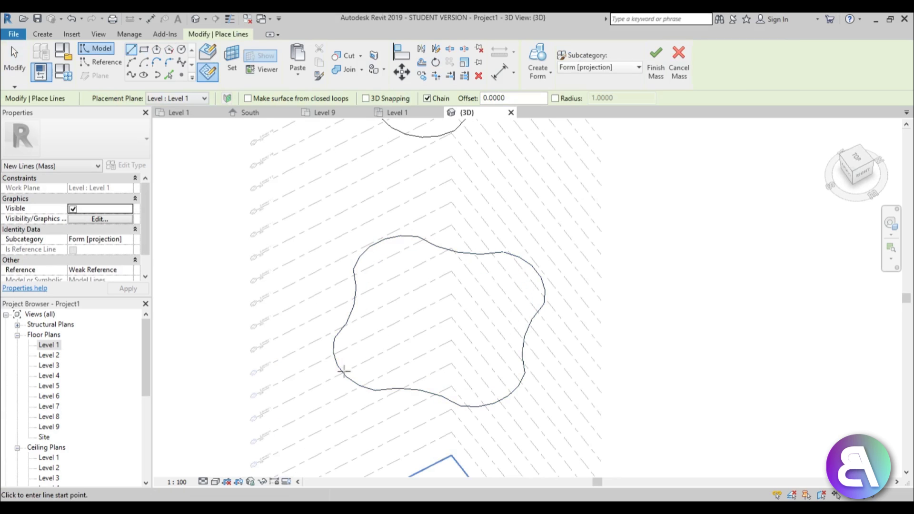
{"action": "left_click", "coordinate": [177, 99]}
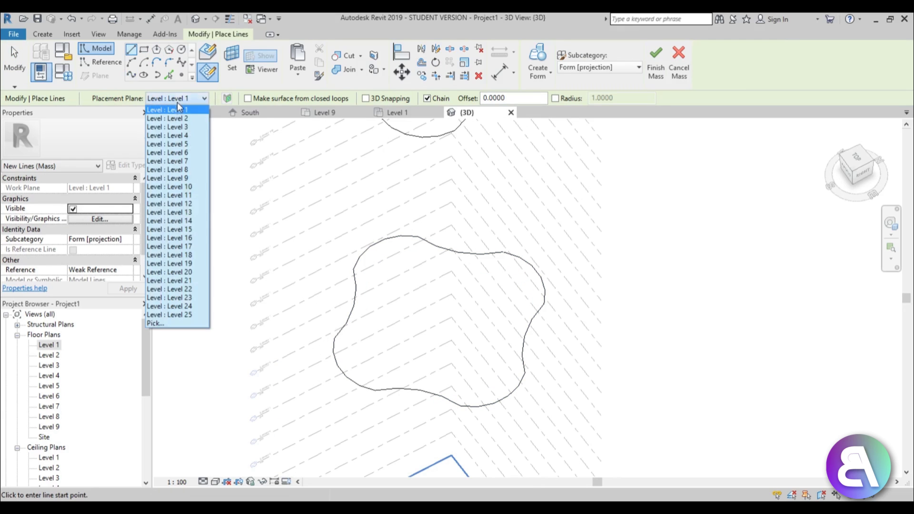
{"action": "left_click", "coordinate": [189, 213]}
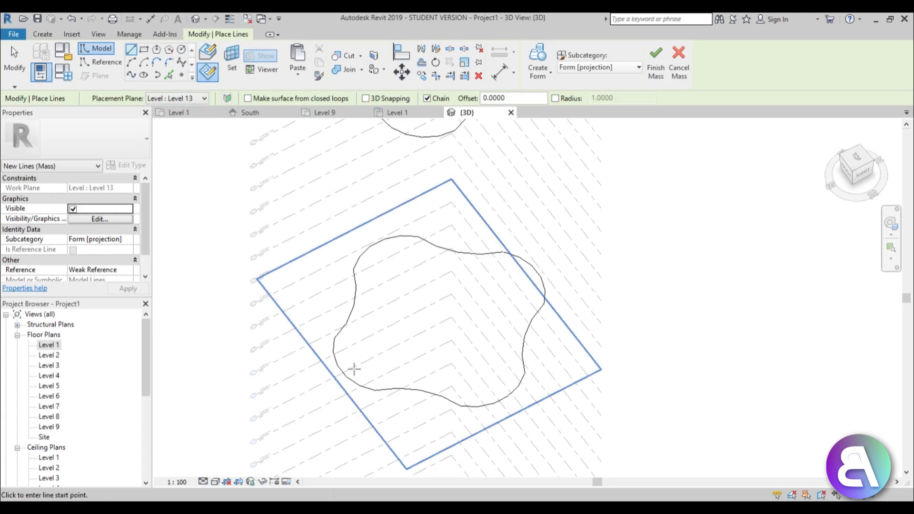
{"action": "left_click", "coordinate": [339, 371]}
{"action": "left_click", "coordinate": [536, 272]}
{"action": "key", "text": "Escape"}
{"action": "key", "text": "Escape"}
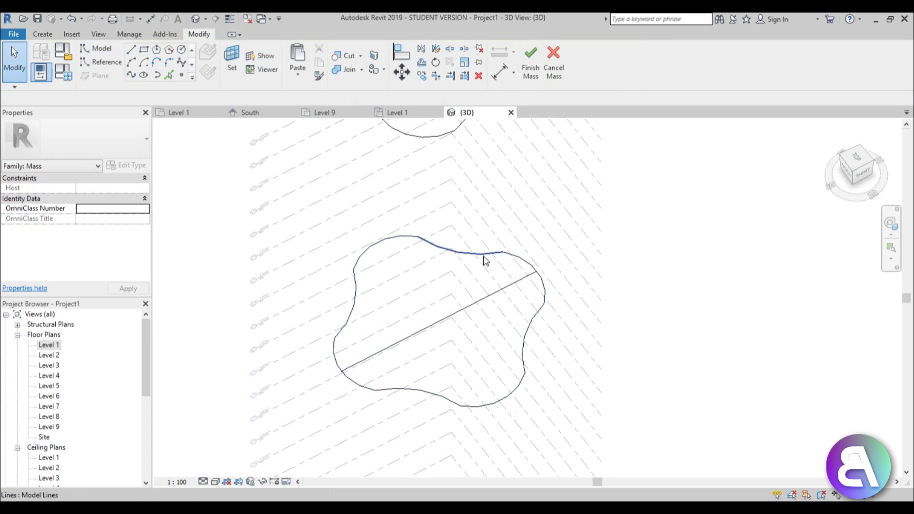
{"action": "left_click", "coordinate": [471, 308]}
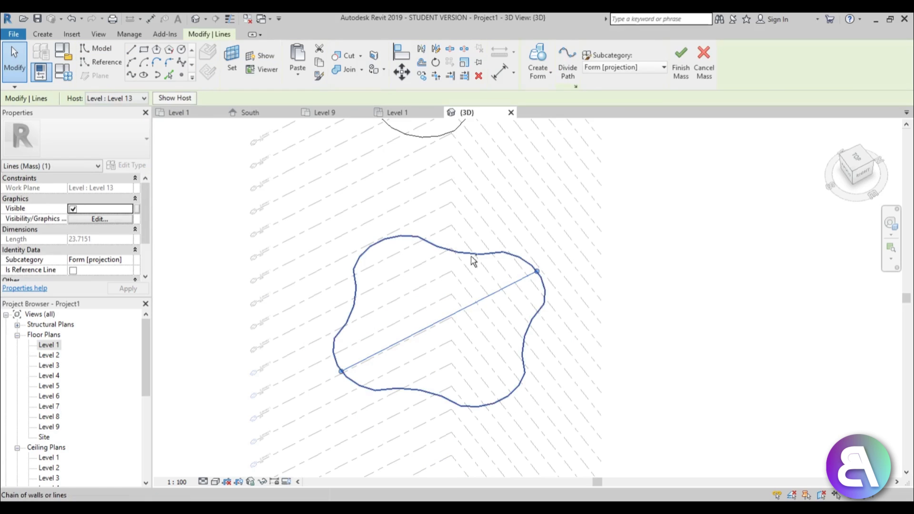
Step: Scale down the Level 13 outline and its helper line about the line's midpoint, to a line length of 15.4 m
{"action": "left_click", "coordinate": [472, 260]}
{"action": "key", "text": "r"}
{"action": "key", "text": "e"}
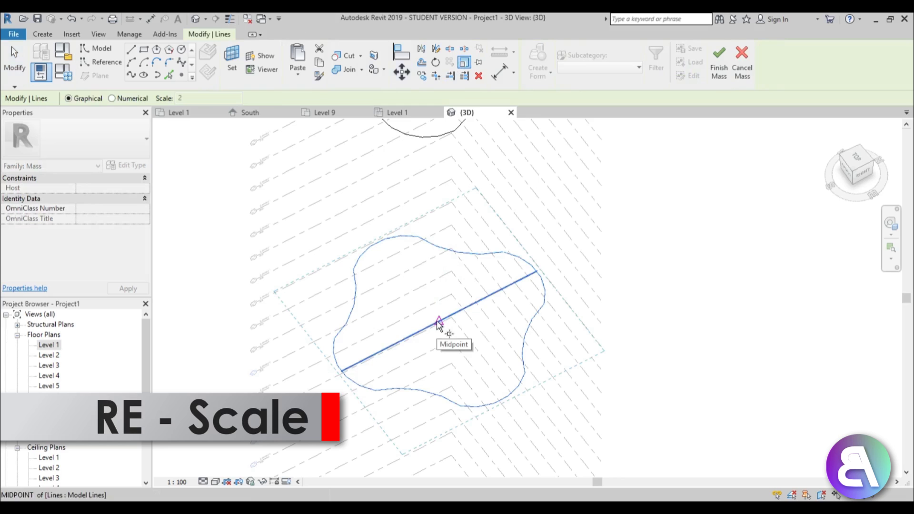
{"action": "left_click", "coordinate": [440, 322]}
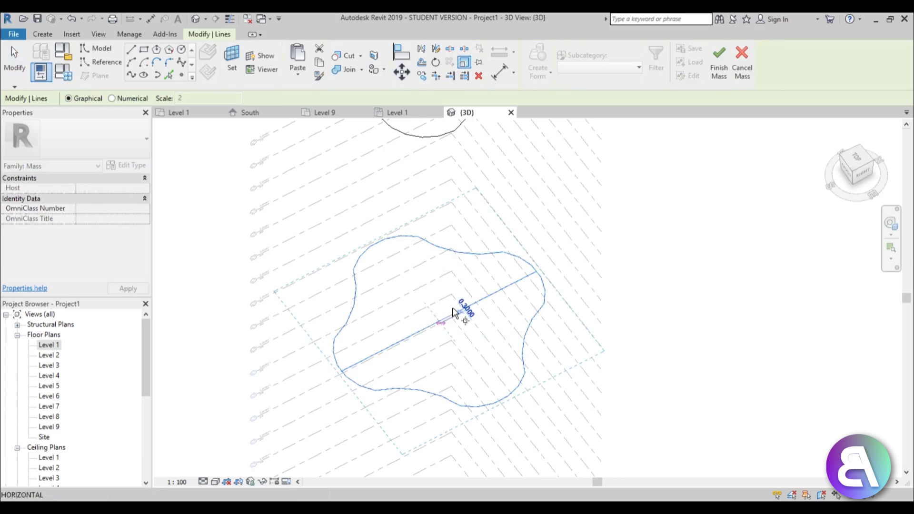
{"action": "left_click", "coordinate": [537, 271]}
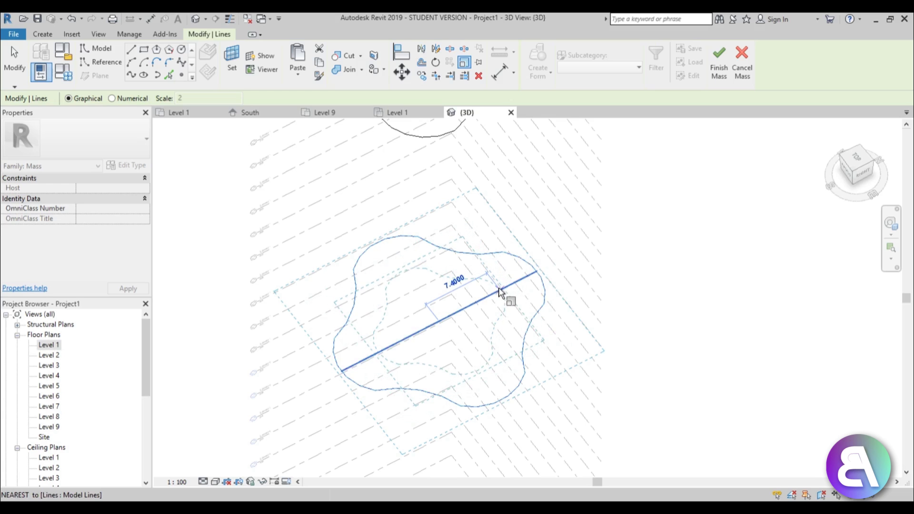
{"action": "left_click", "coordinate": [502, 291]}
Step: Delete the helper line across the scaled outline on Level 13
{"action": "mouse_move", "coordinate": [414, 241]}
{"action": "middle_mouse_down"}
{"action": "mouse_move", "coordinate": [411, 302]}
{"action": "mouse_move", "coordinate": [422, 249]}
{"action": "middle_mouse_up"}
{"action": "scroll", "coordinate": [421, 250], "scroll_direction": "up", "scroll_amount": 1}
{"action": "key", "text": "Tab"}
{"action": "left_click", "coordinate": [420, 253]}
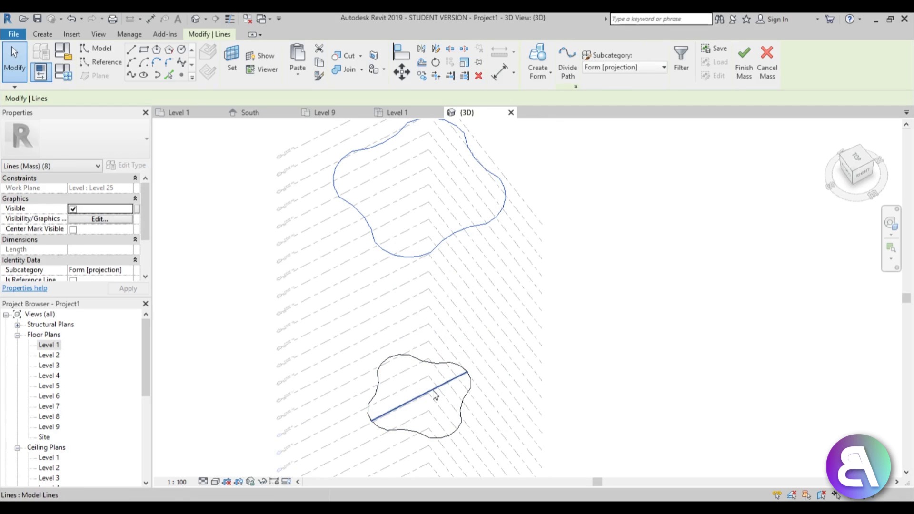
{"action": "left_click", "coordinate": [433, 389]}
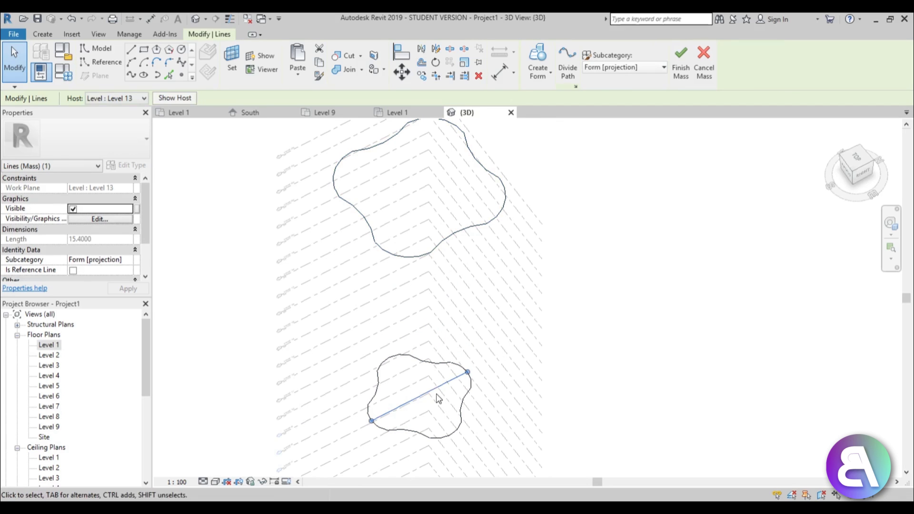
{"action": "key", "text": "Escape"}
Step: Set the work plane to Level 25 and draw a model line across the Level 25 outline between two opposite inward curves
{"action": "middle_click_drag", "start_coordinate": [432, 250], "coordinate": [430, 283]}
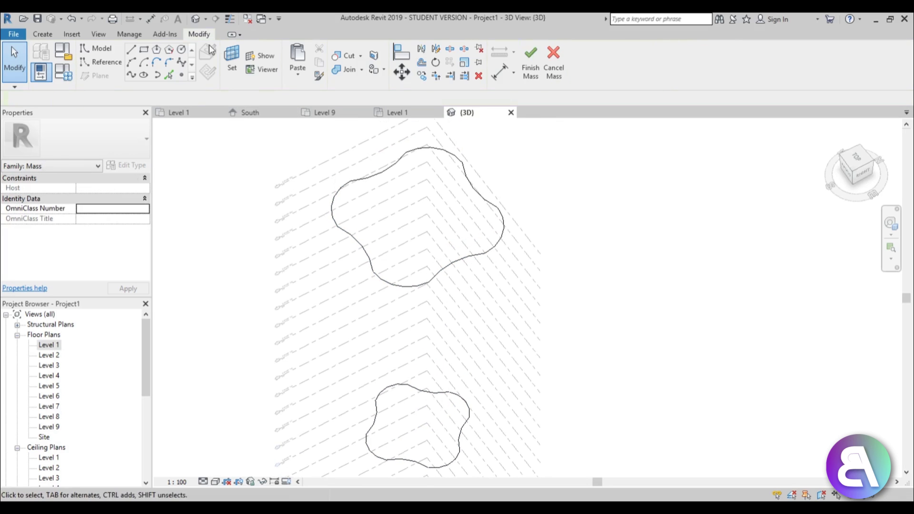
{"action": "left_click", "coordinate": [229, 64]}
{"action": "left_click", "coordinate": [109, 98]}
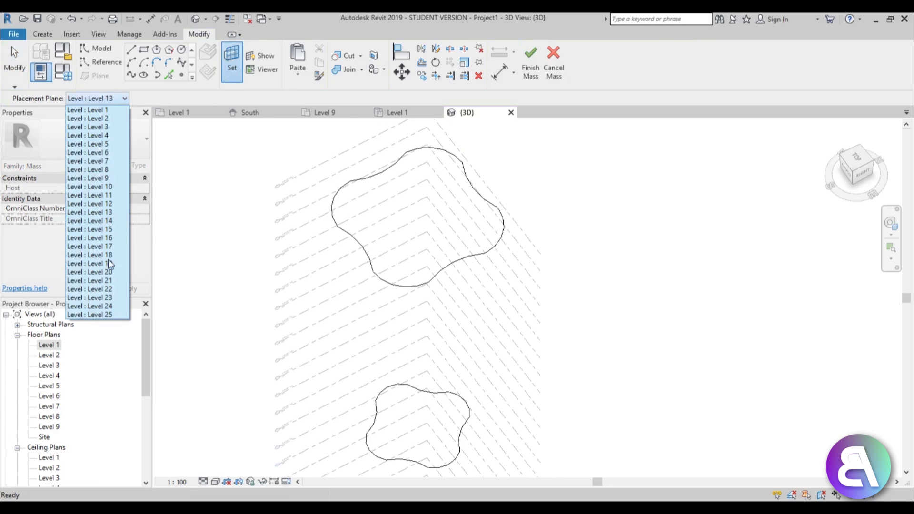
{"action": "left_click", "coordinate": [104, 315]}
{"action": "scroll", "coordinate": [378, 195], "scroll_direction": "up", "scroll_amount": 2}
{"action": "left_click", "coordinate": [367, 203]}
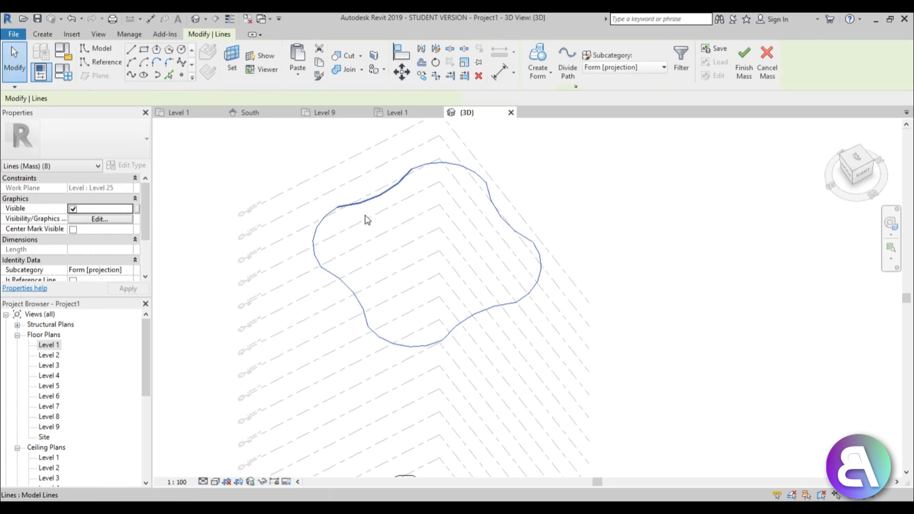
{"action": "left_click", "coordinate": [130, 49]}
{"action": "left_click", "coordinate": [353, 294]}
{"action": "left_click", "coordinate": [499, 217]}
{"action": "key", "text": "Escape"}
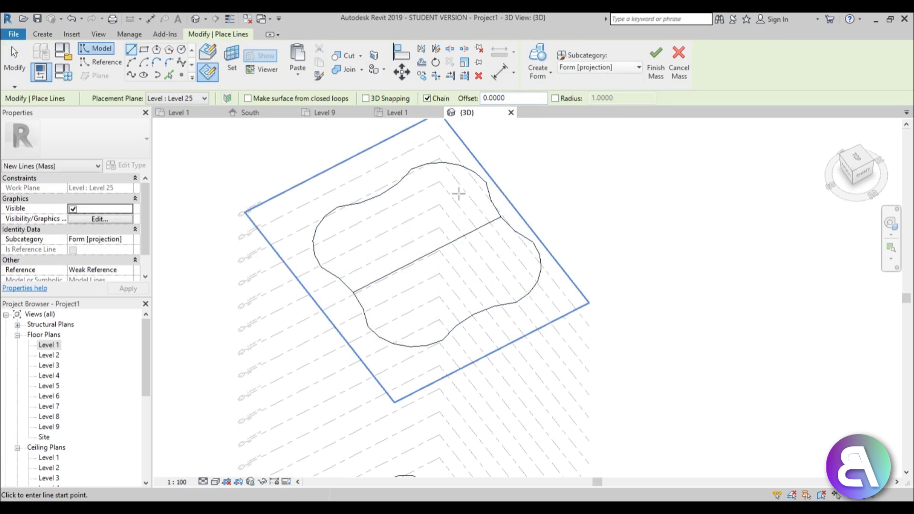
{"action": "key", "text": "Escape"}
Step: Scale down the Level 25 outline and its helper line about the line's midpoint, to about 7.7 m from midpoint to line end
{"action": "left_click_drag", "start_coordinate": [259, 141], "coordinate": [575, 368]}
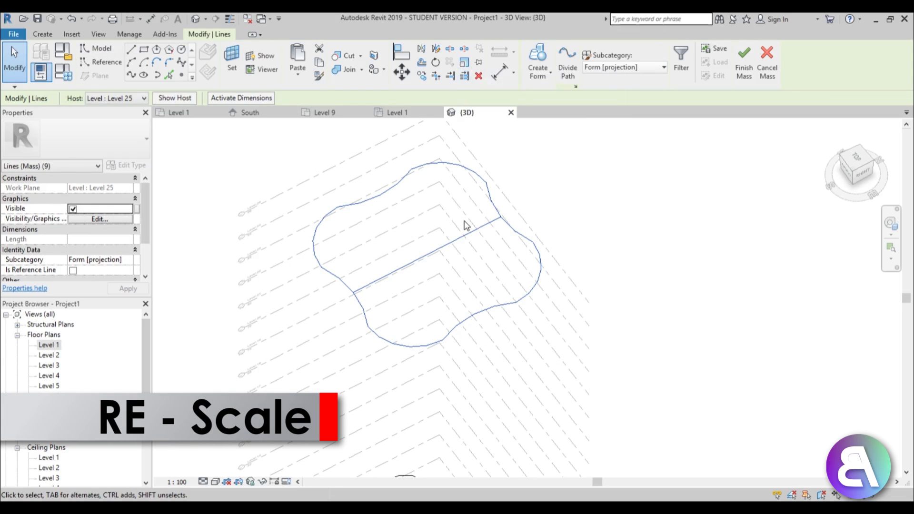
{"action": "key", "text": "r"}
{"action": "key", "text": "e"}
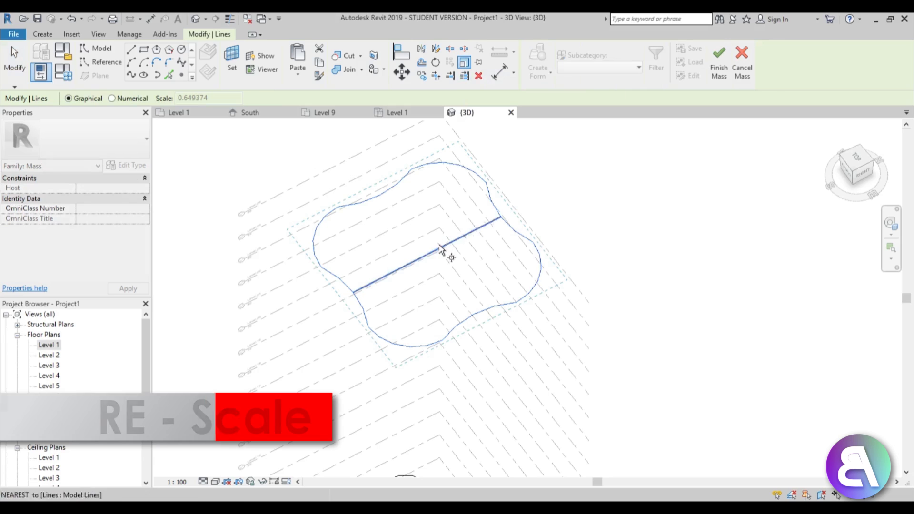
{"action": "left_click", "coordinate": [431, 256]}
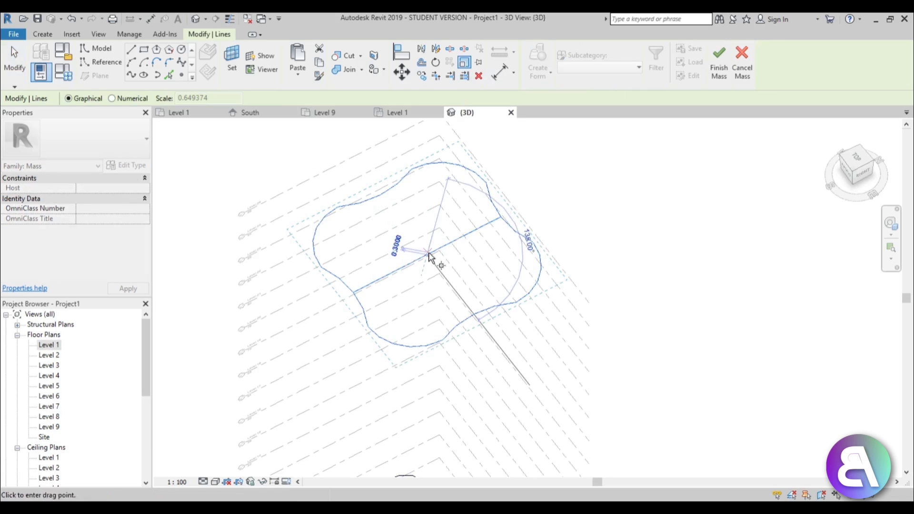
{"action": "left_click", "coordinate": [500, 218]}
{"action": "scroll", "coordinate": [493, 224], "scroll_direction": "up", "scroll_amount": 3}
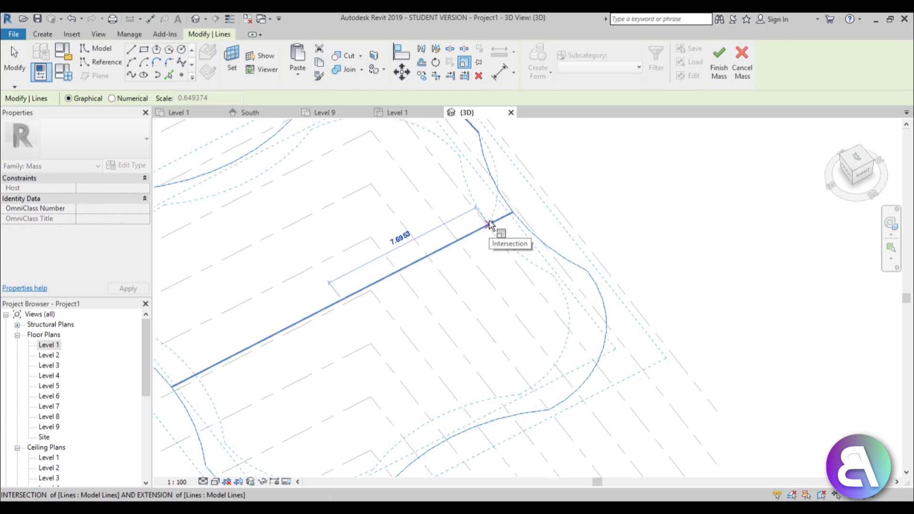
{"action": "left_click", "coordinate": [490, 223]}
Step: Delete the helper line across the Level 25 outline
{"action": "scroll", "coordinate": [495, 226], "scroll_direction": "down", "scroll_amount": 5}
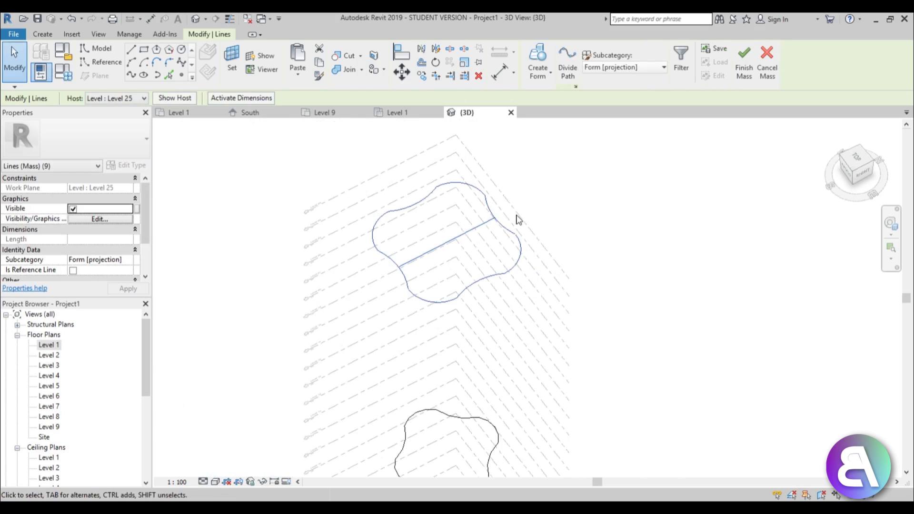
{"action": "left_click", "coordinate": [494, 228]}
{"action": "left_click", "coordinate": [567, 214]}
Step: Create a solid form through all three curved outlines and finish the in-place mass
{"action": "middle_click_drag", "start_coordinate": [571, 227], "coordinate": [565, 126], "text": "shift"}
{"action": "left_click_drag", "start_coordinate": [420, 173], "coordinate": [592, 424]}
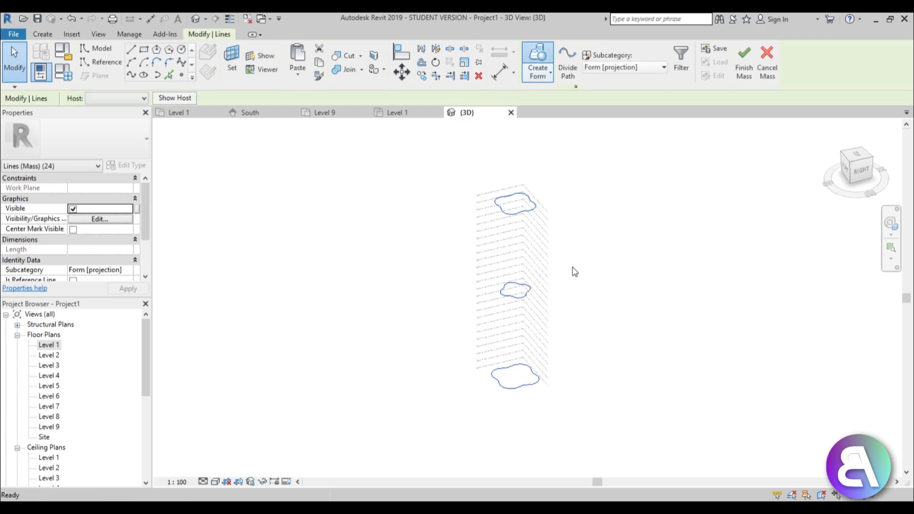
{"action": "middle_click_drag", "start_coordinate": [599, 287], "coordinate": [474, 373], "text": "shift"}
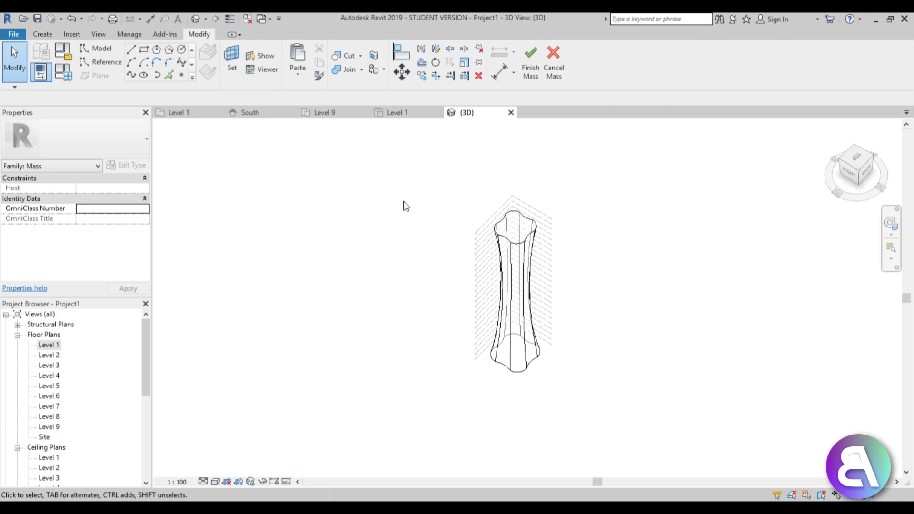
{"action": "left_click", "coordinate": [538, 78]}
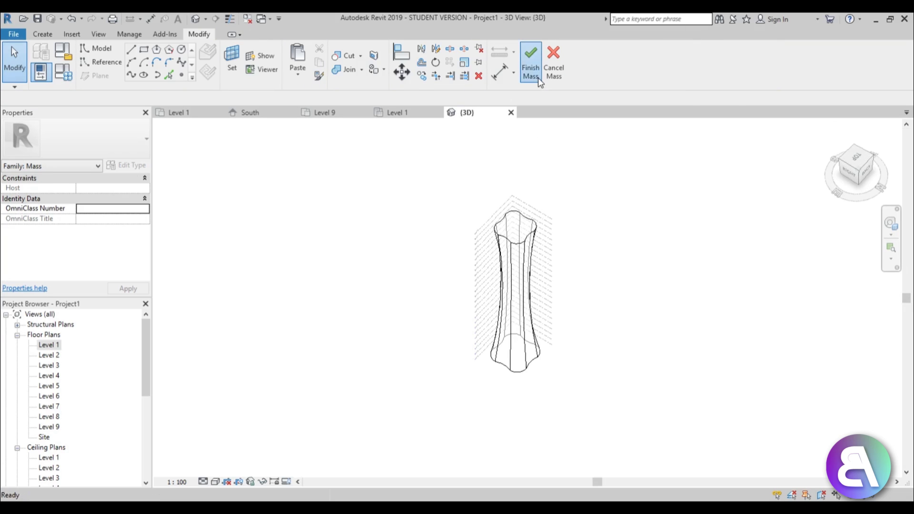
Step: Examine the finished tower mass and its vertical edges at the base and from several sides
{"action": "scroll", "coordinate": [589, 240], "scroll_direction": "up", "scroll_amount": 3}
{"action": "middle_click_drag", "start_coordinate": [577, 231], "coordinate": [584, 204]}
{"action": "scroll", "coordinate": [587, 247], "scroll_direction": "down", "scroll_amount": 2}
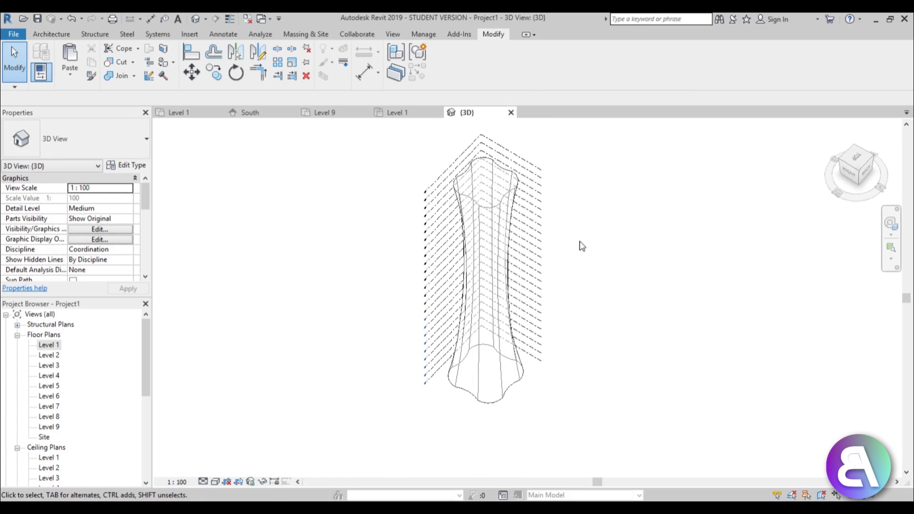
{"action": "scroll", "coordinate": [575, 241], "scroll_direction": "up", "scroll_amount": 1}
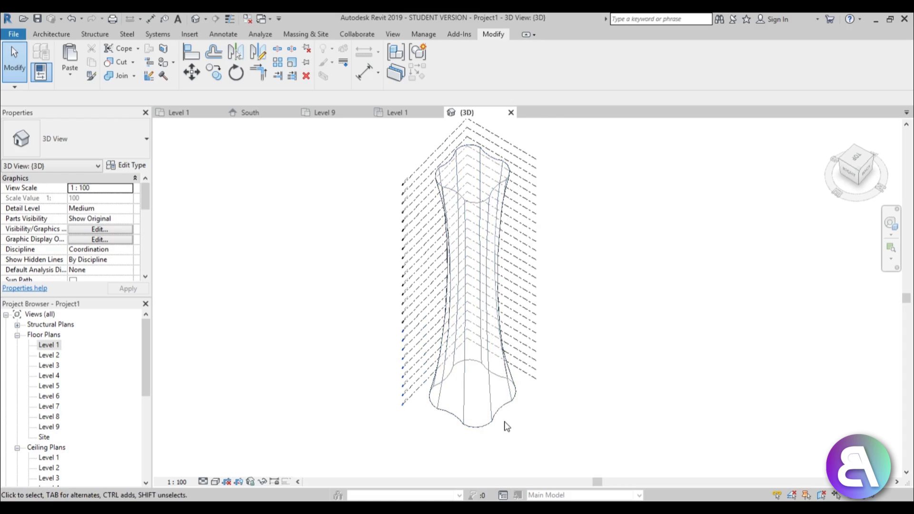
{"action": "scroll", "coordinate": [504, 425], "scroll_direction": "up", "scroll_amount": 3}
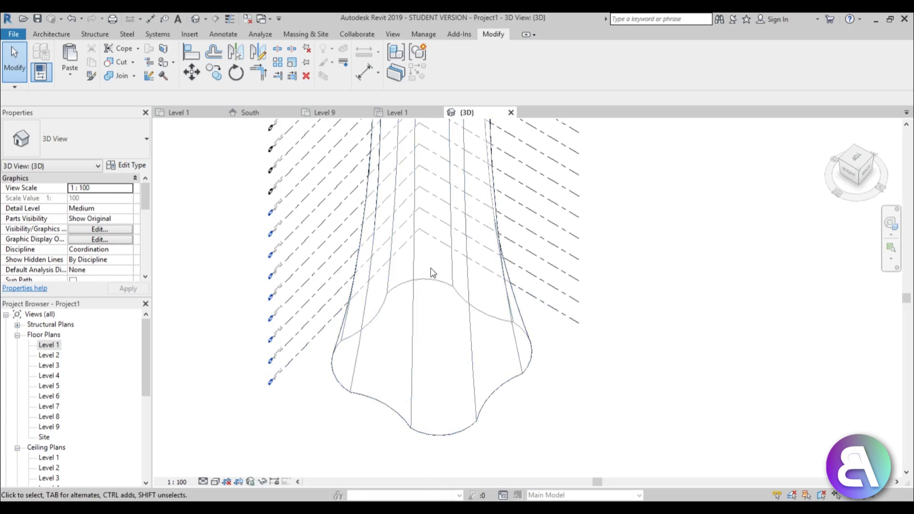
{"action": "scroll", "coordinate": [483, 355], "scroll_direction": "down", "scroll_amount": 3}
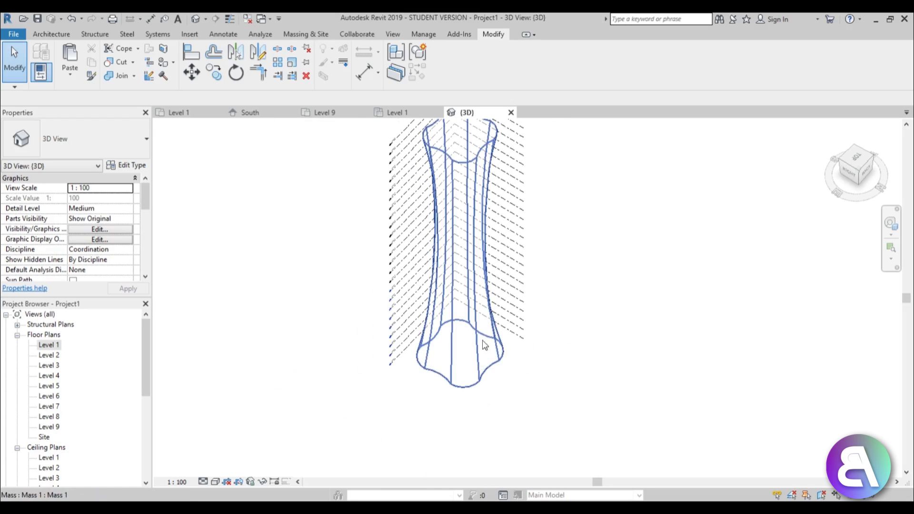
{"action": "middle_click_drag", "start_coordinate": [530, 363], "coordinate": [469, 385], "text": "shift"}
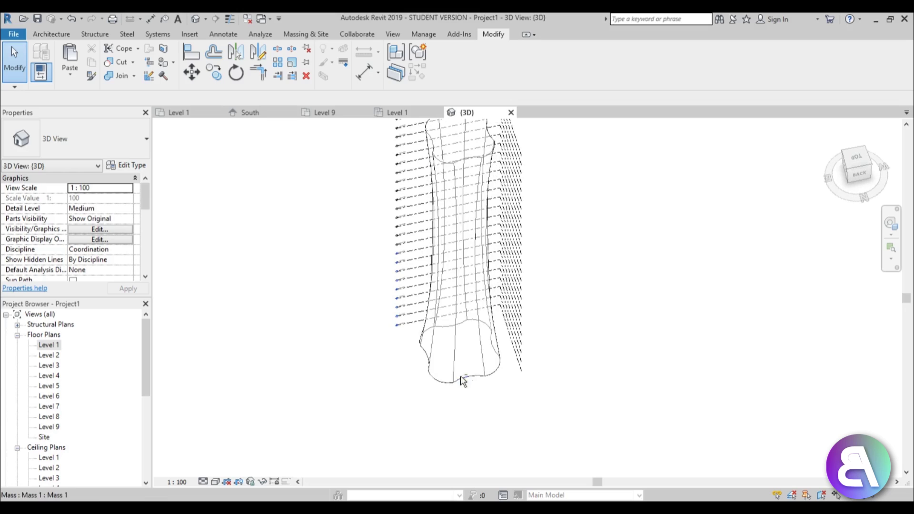
{"action": "left_click", "coordinate": [468, 379]}
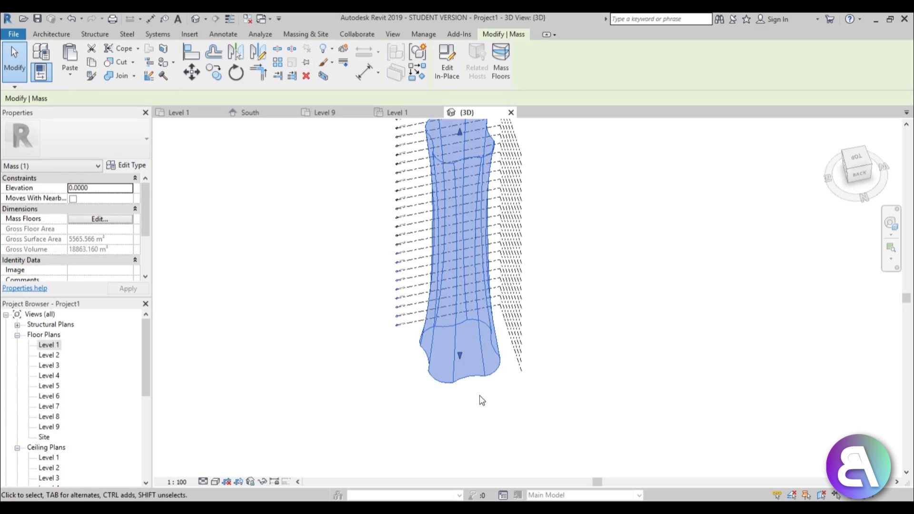
{"action": "left_click", "coordinate": [471, 393]}
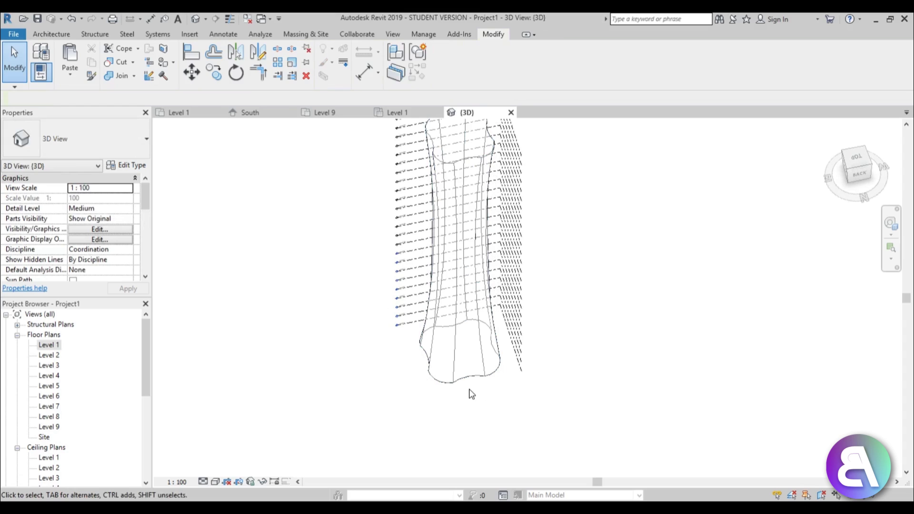
Step: Start an in-place component in the Generic Models category with the default name
{"action": "left_click", "coordinate": [50, 36]}
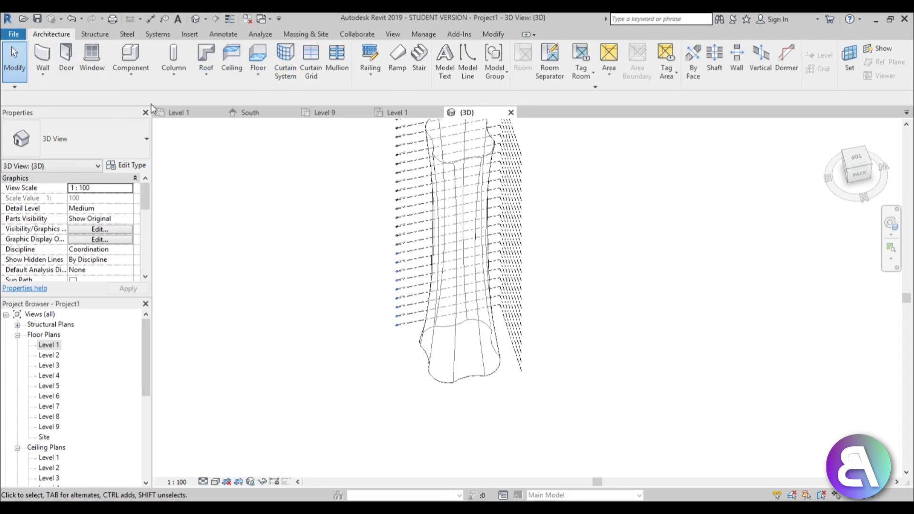
{"action": "left_click", "coordinate": [132, 79]}
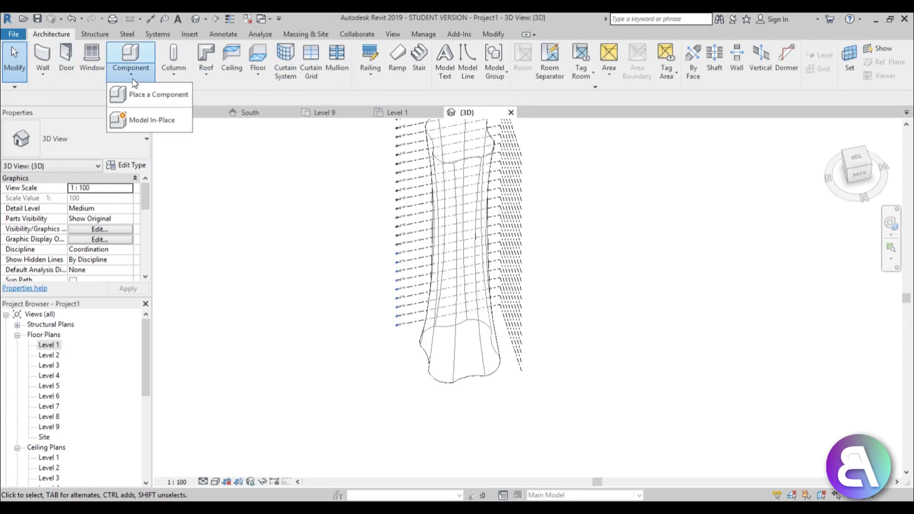
{"action": "left_click", "coordinate": [148, 121]}
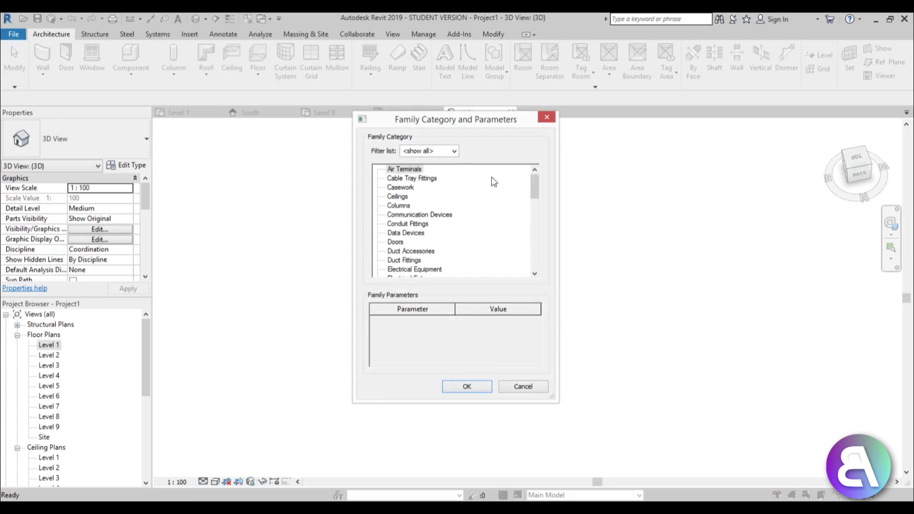
{"action": "left_click_drag", "start_coordinate": [533, 190], "coordinate": [534, 200]}
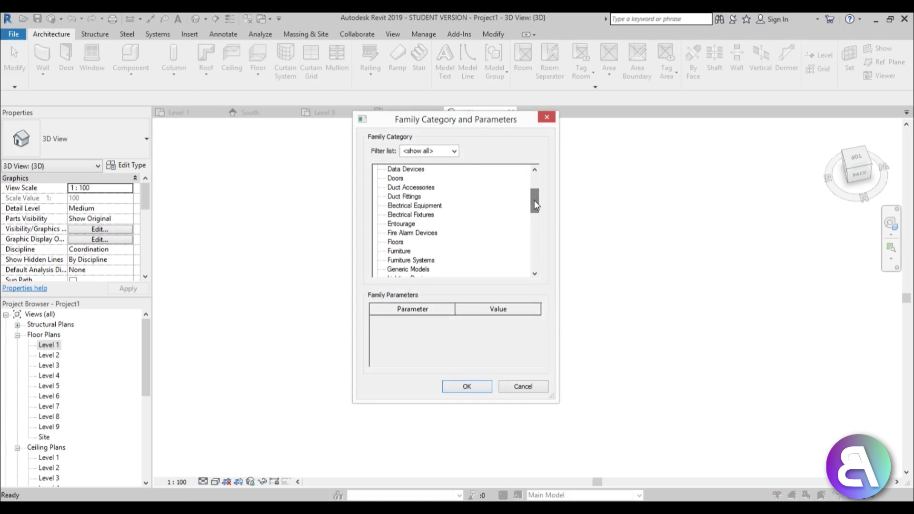
{"action": "left_click", "coordinate": [414, 269]}
{"action": "left_click", "coordinate": [464, 387]}
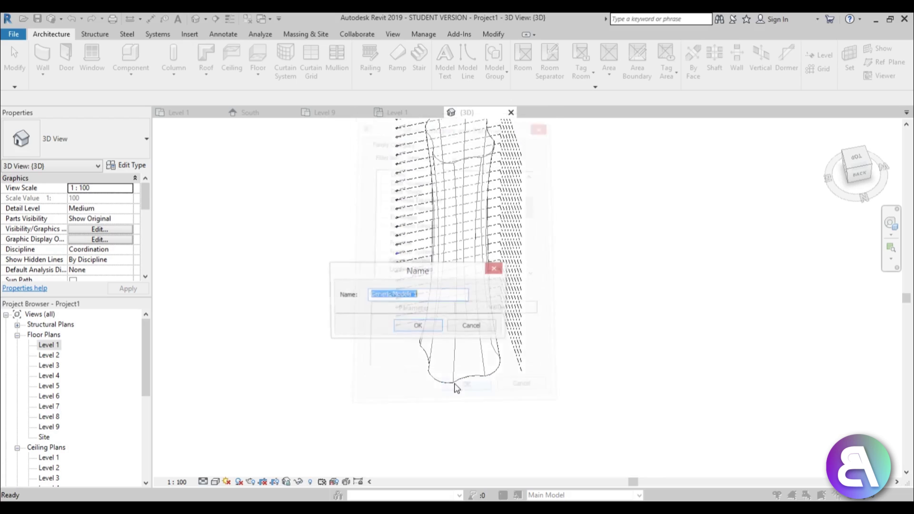
{"action": "left_click", "coordinate": [427, 324]}
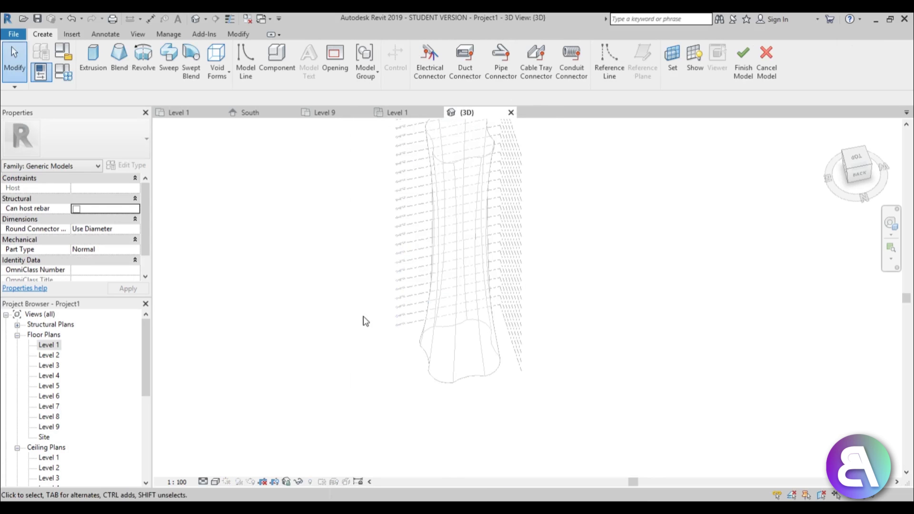
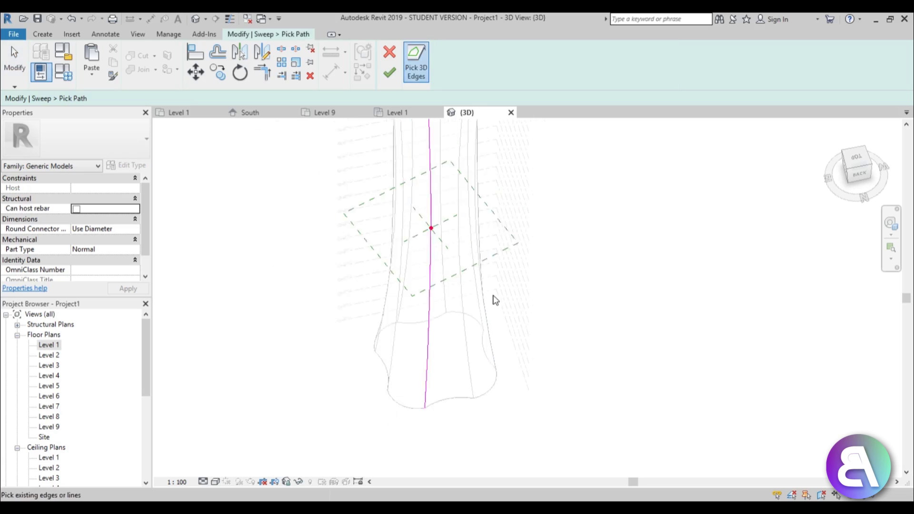
Step: Finish the sweep path along the tower's vertical edge and draw a circular profile of radius 0.6 centred on it
{"action": "left_click", "coordinate": [389, 72]}
{"action": "left_click", "coordinate": [590, 74]}
{"action": "scroll", "coordinate": [436, 224], "scroll_direction": "up", "scroll_amount": 3}
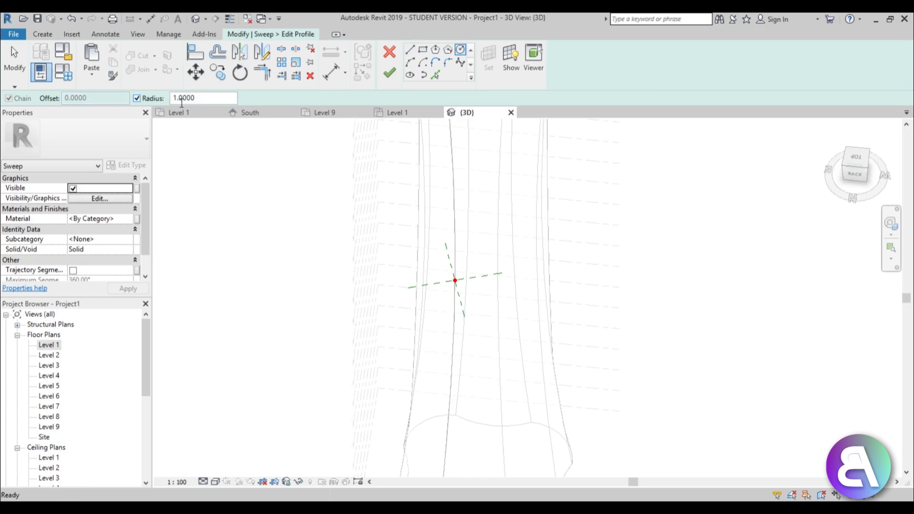
{"action": "type", "text": "0.4"}
{"action": "key", "text": "Return"}
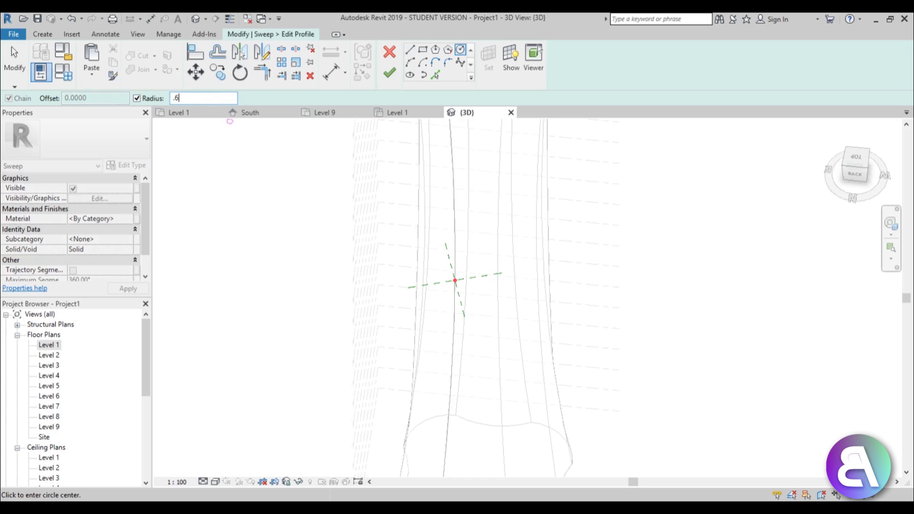
{"action": "scroll", "coordinate": [459, 284], "scroll_direction": "up", "scroll_amount": 3}
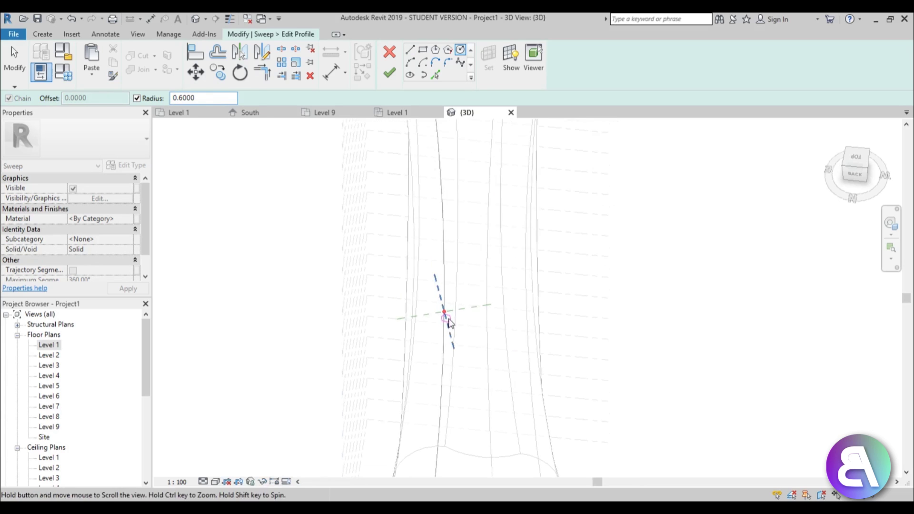
{"action": "left_click", "coordinate": [440, 311]}
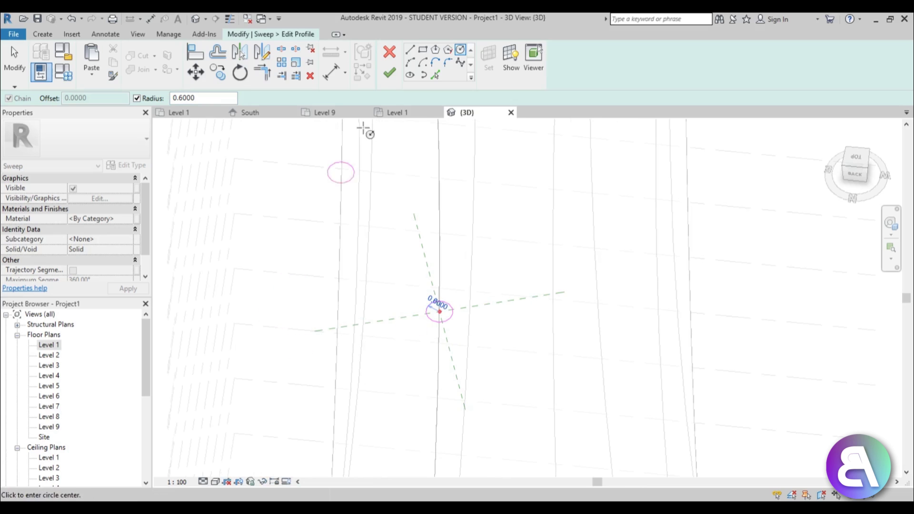
Step: Accept the circular profile and complete the sweep along the tower's first vertical edge
{"action": "left_click", "coordinate": [389, 73]}
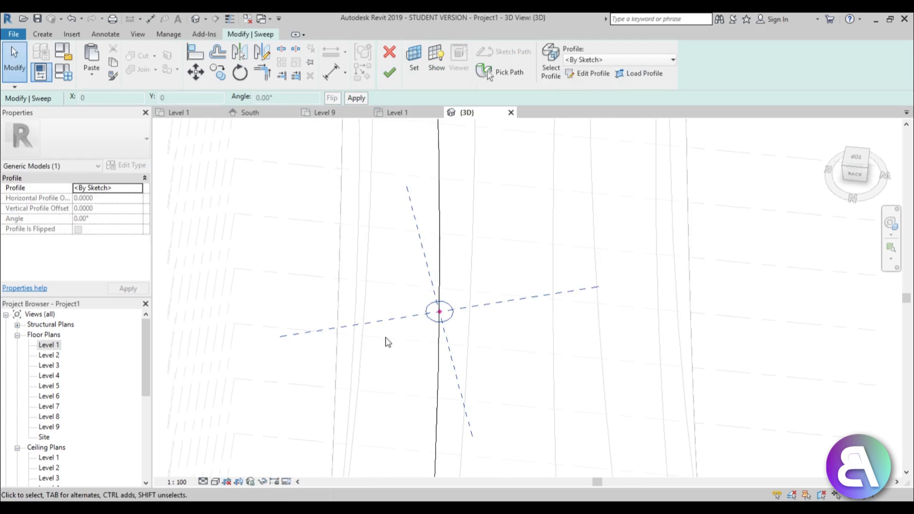
{"action": "left_click", "coordinate": [391, 73]}
{"action": "middle_click_drag", "start_coordinate": [490, 208], "coordinate": [477, 194], "text": "shift"}
{"action": "scroll", "coordinate": [474, 192], "scroll_direction": "up", "scroll_amount": 3}
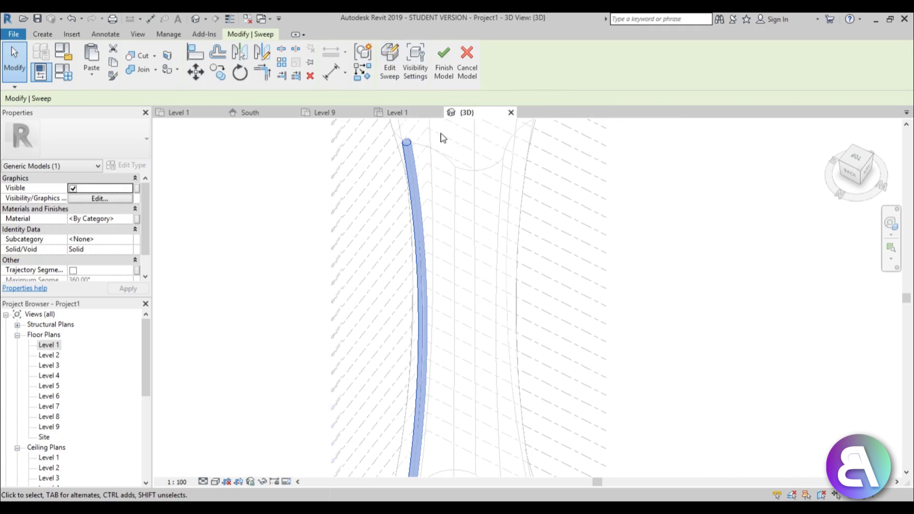
Step: Create a second sweep along another vertical edge of the mass, with a circular profile of radius 0.6 centred on the path
{"action": "left_click", "coordinate": [42, 33]}
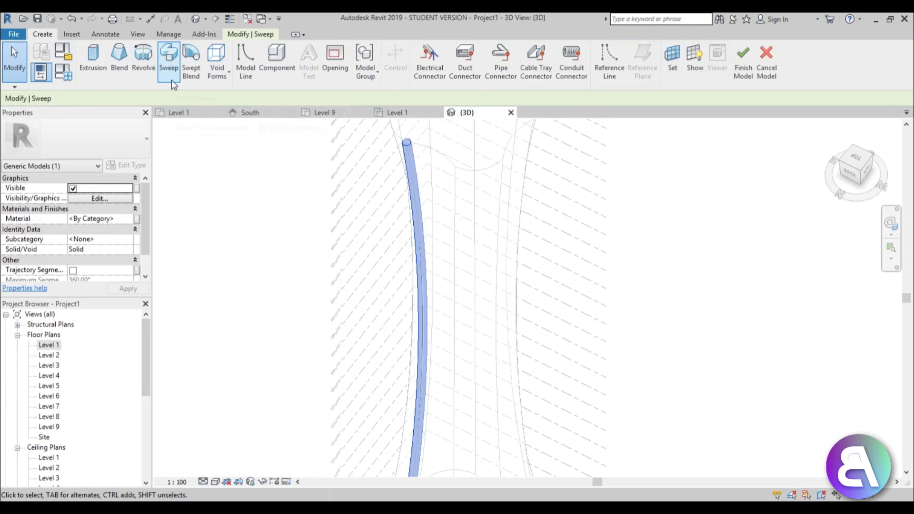
{"action": "left_click", "coordinate": [169, 61]}
{"action": "left_click", "coordinate": [455, 286]}
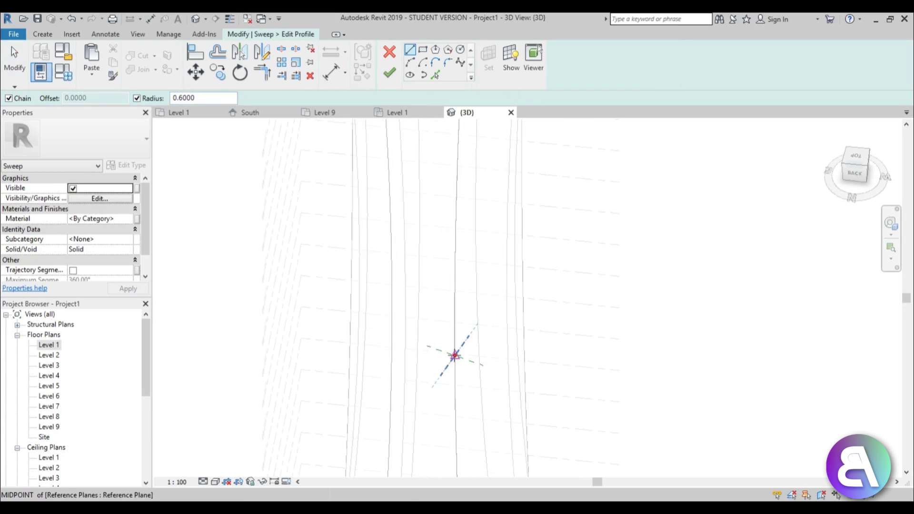
{"action": "left_click", "coordinate": [455, 351]}
{"action": "left_click", "coordinate": [463, 359]}
{"action": "left_click", "coordinate": [389, 72]}
{"action": "left_click", "coordinate": [389, 73]}
{"action": "left_click", "coordinate": [390, 62]}
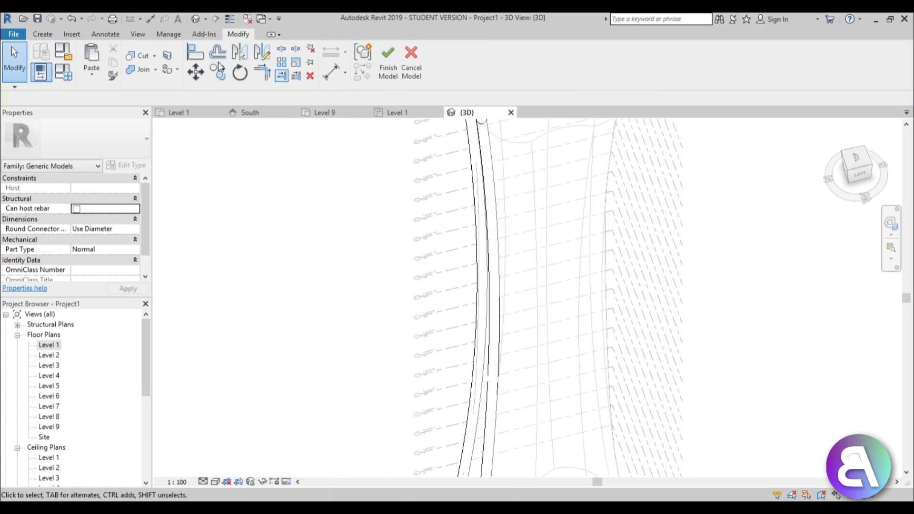
Step: Sweep a circular profile centred on the path along a third vertical edge, next to the members already made
{"action": "left_click", "coordinate": [571, 71]}
{"action": "middle_click_drag", "start_coordinate": [305, 229], "coordinate": [260, 280], "text": "shift"}
{"action": "left_click", "coordinate": [390, 73]}
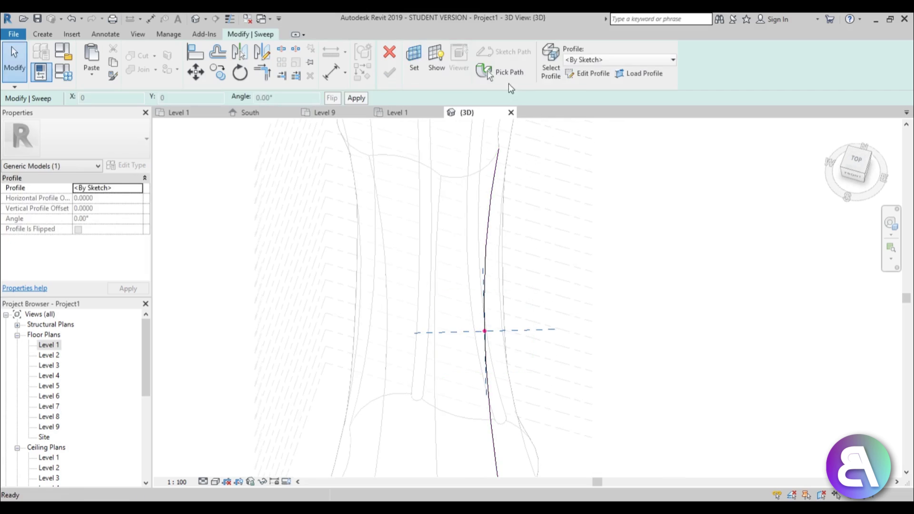
{"action": "left_click", "coordinate": [592, 73]}
{"action": "left_click", "coordinate": [389, 72]}
{"action": "left_click", "coordinate": [393, 80]}
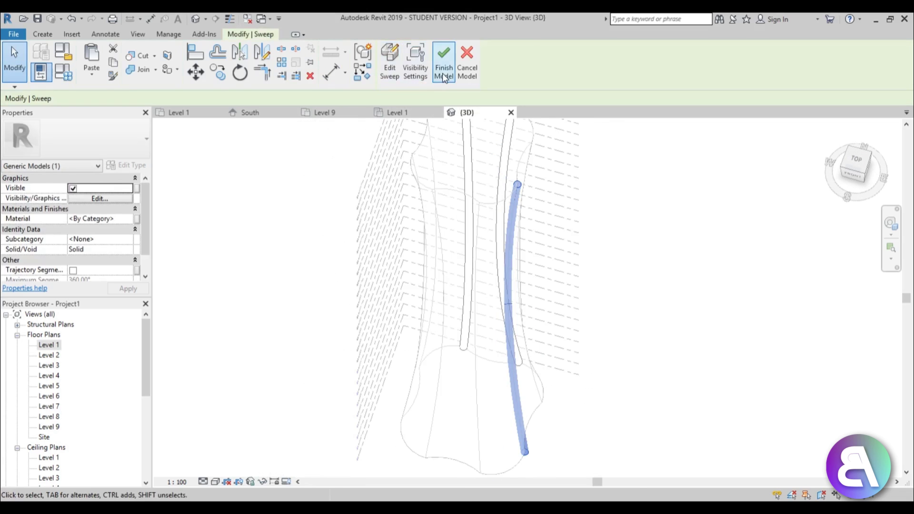
{"action": "key", "text": "Escape"}
Step: Add a fourth circular sweep, picking the next uncovered vertical edge as path and centring the profile circle on it
{"action": "left_click", "coordinate": [42, 34]}
{"action": "left_click", "coordinate": [168, 62]}
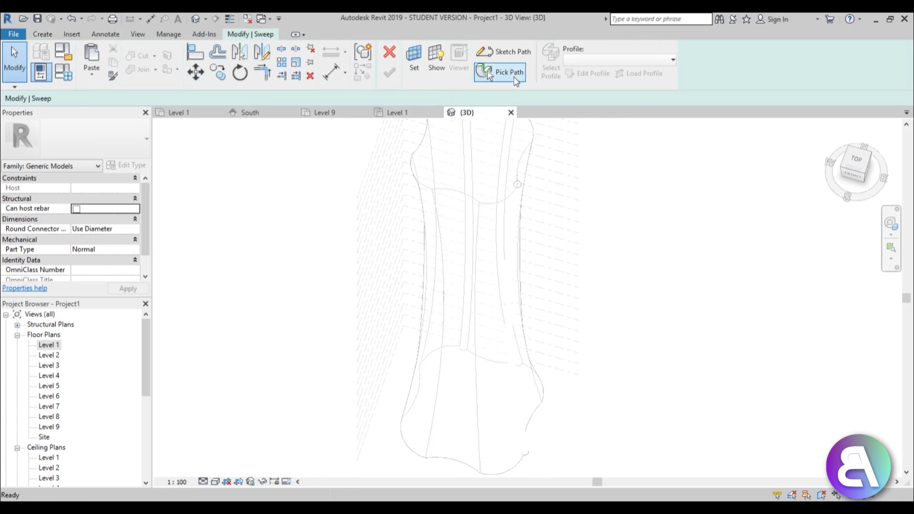
{"action": "left_click", "coordinate": [495, 73]}
{"action": "left_click", "coordinate": [475, 316]}
{"action": "left_click", "coordinate": [390, 73]}
{"action": "left_click", "coordinate": [593, 72]}
{"action": "left_click", "coordinate": [460, 49]}
{"action": "left_click", "coordinate": [475, 321]}
{"action": "left_click", "coordinate": [389, 73]}
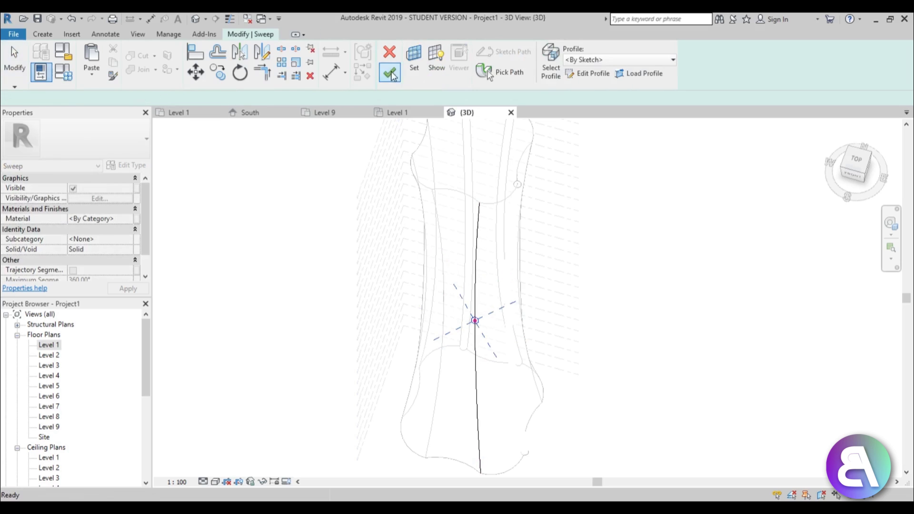
{"action": "left_click", "coordinate": [389, 73]}
Step: Add a fifth circular sweep along the vertical edge next to the fourth member, with its profile centred on the path
{"action": "left_click", "coordinate": [42, 34]}
{"action": "left_click", "coordinate": [168, 61]}
{"action": "left_click", "coordinate": [495, 73]}
{"action": "left_click", "coordinate": [436, 219]}
{"action": "left_click", "coordinate": [389, 73]}
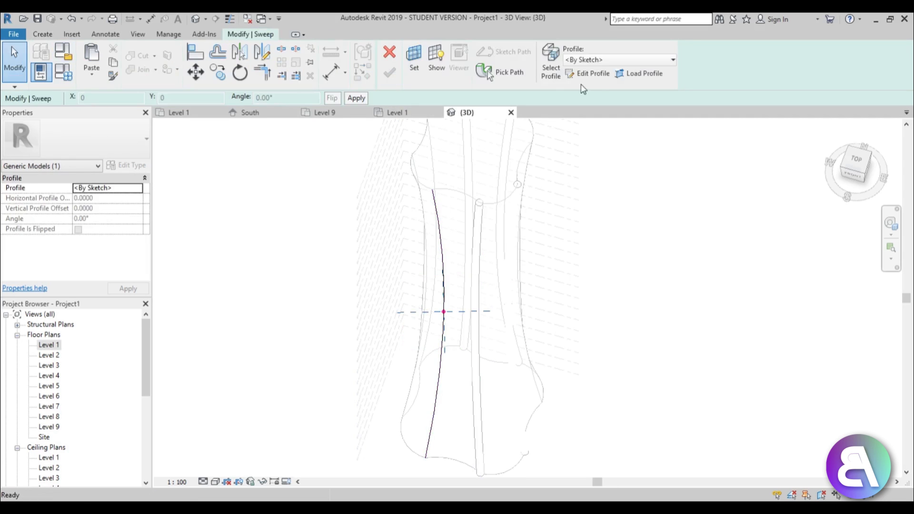
{"action": "left_click", "coordinate": [583, 75]}
{"action": "left_click", "coordinate": [460, 49]}
{"action": "left_click", "coordinate": [441, 308]}
{"action": "left_click", "coordinate": [389, 73]}
{"action": "left_click", "coordinate": [390, 72]}
Step: Pick the sixth vertical edge of the tower as a path and sweep a circle centred on it
{"action": "middle_click_drag", "start_coordinate": [357, 231], "coordinate": [467, 149], "text": "shift"}
{"action": "left_click", "coordinate": [42, 34]}
{"action": "left_click", "coordinate": [169, 62]}
{"action": "left_click", "coordinate": [504, 72]}
{"action": "left_click", "coordinate": [392, 238]}
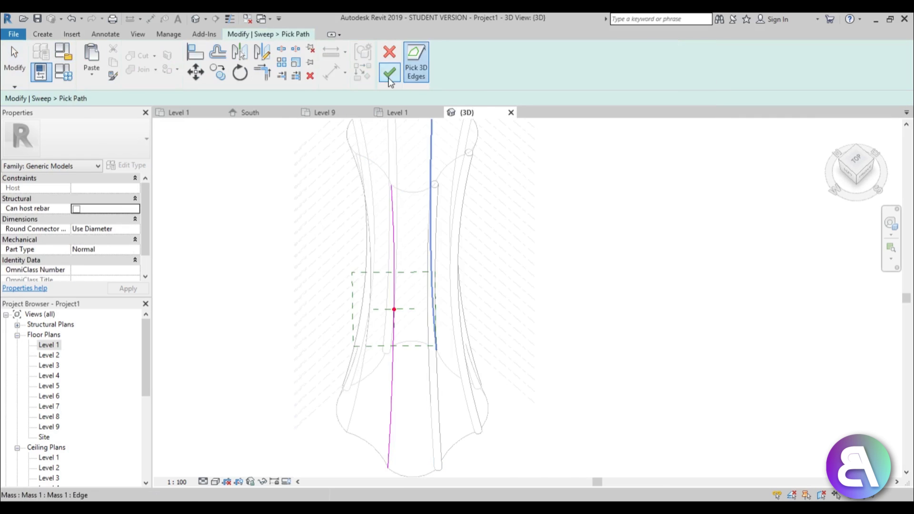
{"action": "left_click", "coordinate": [390, 73]}
{"action": "left_click", "coordinate": [588, 73]}
{"action": "left_click", "coordinate": [137, 98]}
{"action": "left_click", "coordinate": [394, 309]}
{"action": "left_click", "coordinate": [389, 73]}
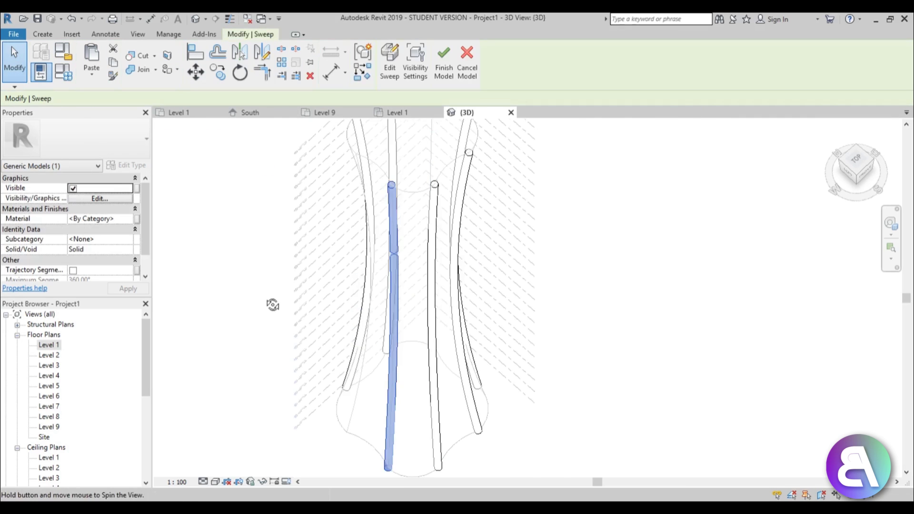
Step: Create a seventh circular sweep along one of the two remaining bare vertical edges, keeping the sweep rather than discarding it
{"action": "middle_click_drag", "start_coordinate": [271, 303], "coordinate": [305, 266], "text": "shift"}
{"action": "left_click", "coordinate": [42, 34]}
{"action": "left_click", "coordinate": [168, 62]}
{"action": "left_click", "coordinate": [504, 73]}
{"action": "left_click", "coordinate": [347, 255]}
{"action": "left_click", "coordinate": [390, 72]}
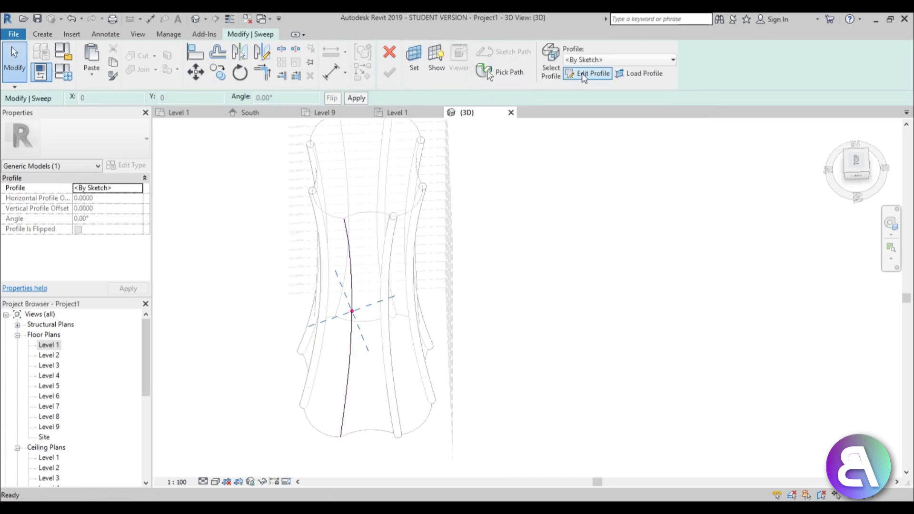
{"action": "left_click", "coordinate": [588, 72]}
{"action": "left_click", "coordinate": [389, 52]}
{"action": "left_click", "coordinate": [434, 57]}
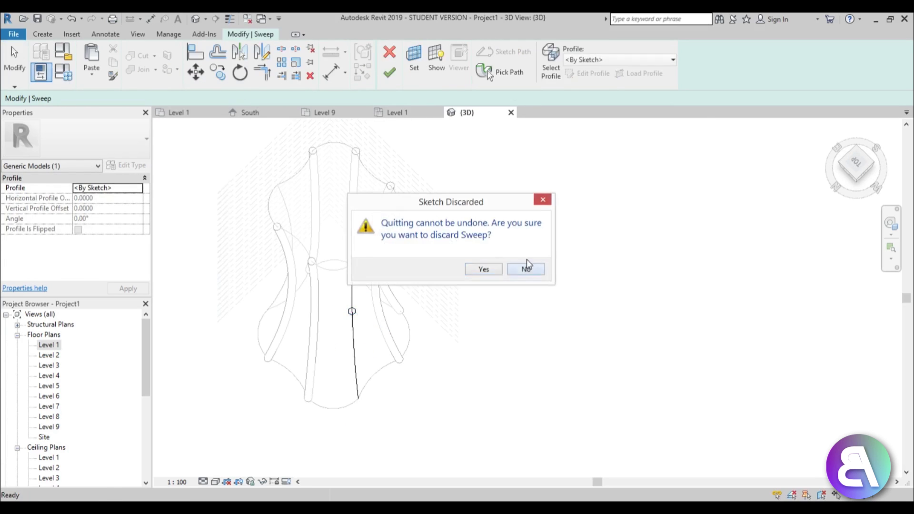
{"action": "left_click", "coordinate": [483, 267]}
Step: Sweep a centred circular profile along the last bare vertical edge to complete the eight members
{"action": "left_click", "coordinate": [169, 62]}
{"action": "left_click", "coordinate": [504, 73]}
{"action": "left_click", "coordinate": [266, 361]}
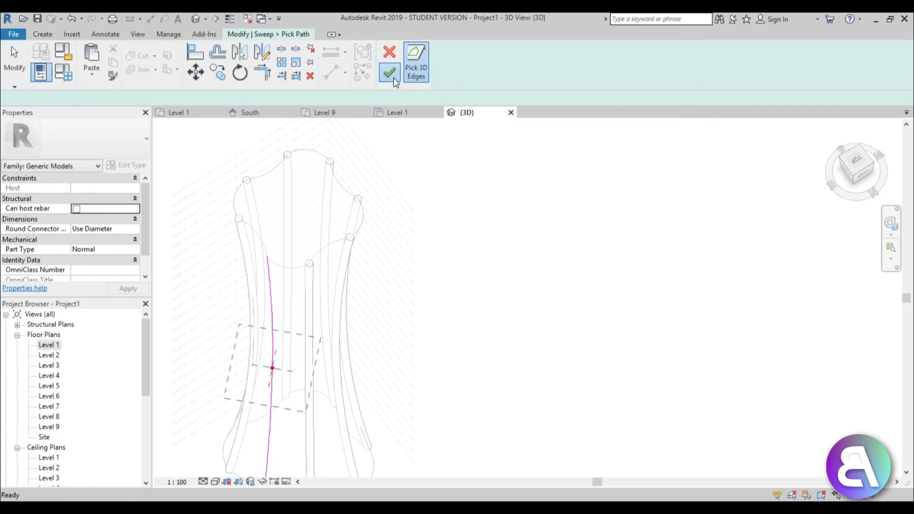
{"action": "left_click", "coordinate": [389, 73]}
{"action": "left_click", "coordinate": [587, 73]}
{"action": "left_click", "coordinate": [460, 49]}
{"action": "left_click", "coordinate": [269, 379]}
{"action": "left_click", "coordinate": [389, 73]}
{"action": "left_click", "coordinate": [387, 71]}
{"action": "scroll", "coordinate": [465, 228], "scroll_direction": "down", "scroll_amount": 3}
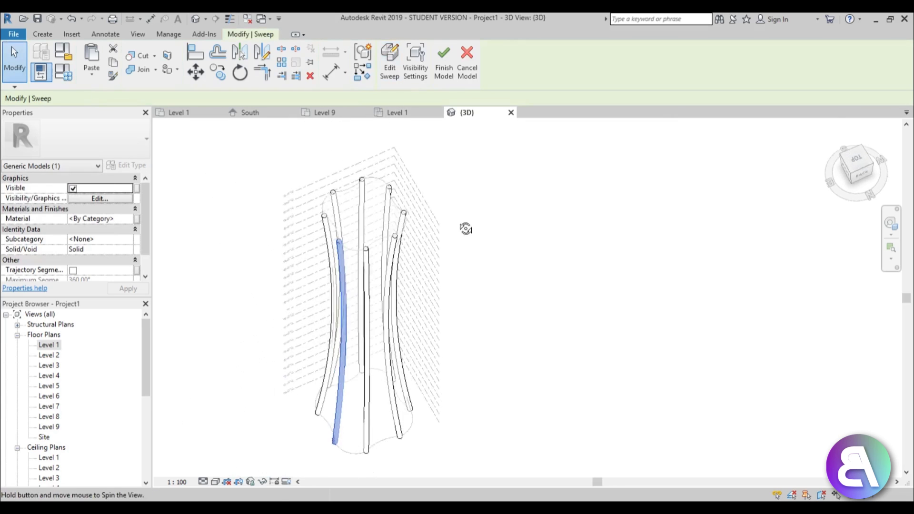
Step: Assign the Aluminium material to all eight sweeps together
{"action": "middle_click_drag", "start_coordinate": [465, 228], "coordinate": [573, 289]}
{"action": "left_click_drag", "start_coordinate": [357, 162], "coordinate": [548, 421]}
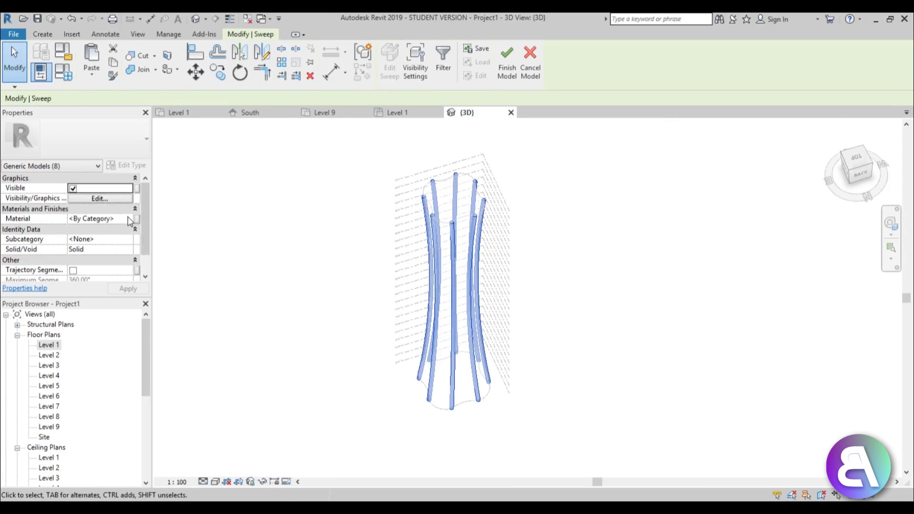
{"action": "left_click", "coordinate": [128, 217]}
{"action": "left_click", "coordinate": [128, 218]}
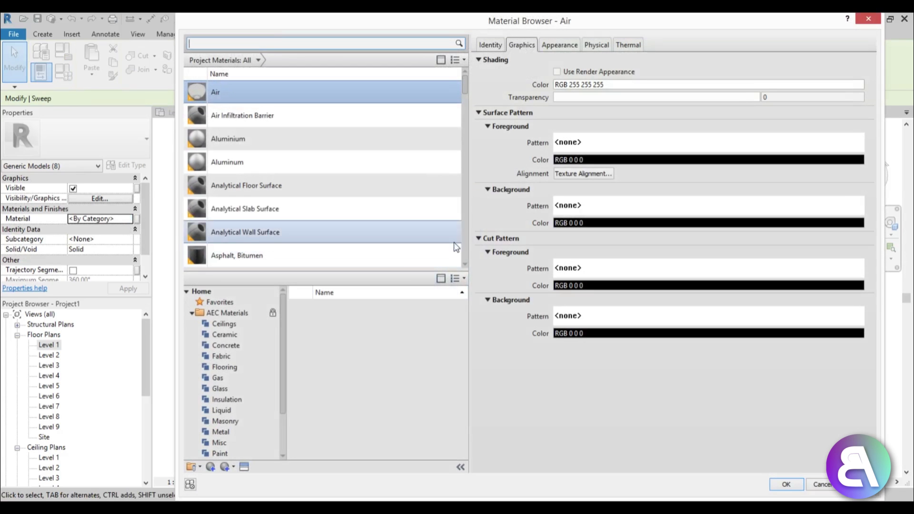
{"action": "left_click", "coordinate": [234, 138]}
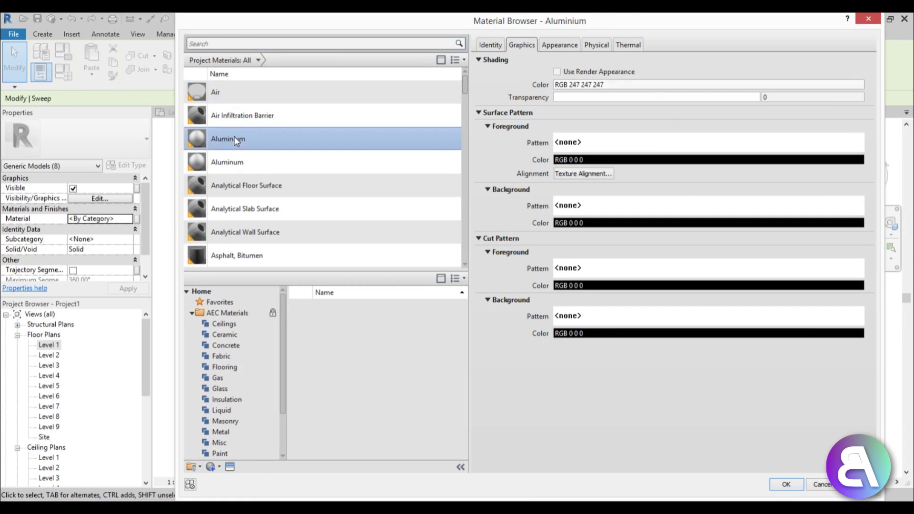
{"action": "key", "text": "Return"}
{"action": "left_click", "coordinate": [645, 284]}
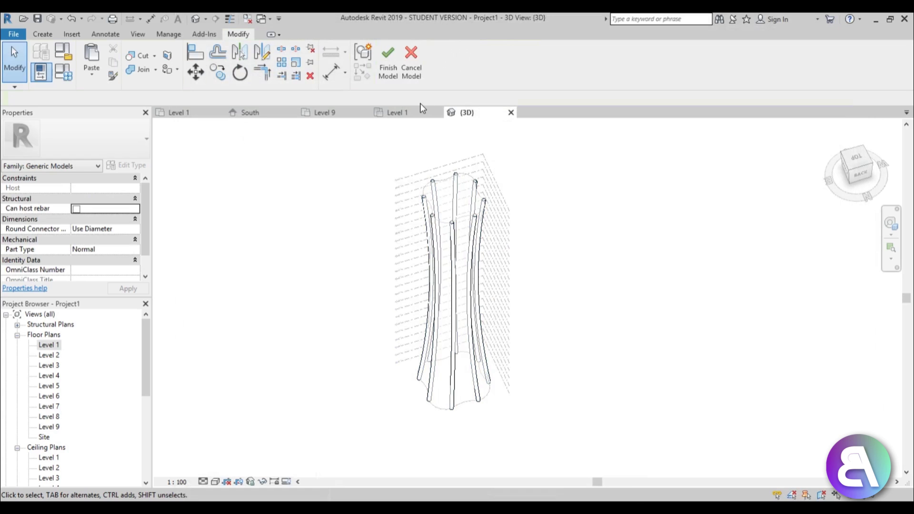
Step: Finish the in-place Generic Models component and check the swept members around the tower
{"action": "left_click", "coordinate": [388, 71]}
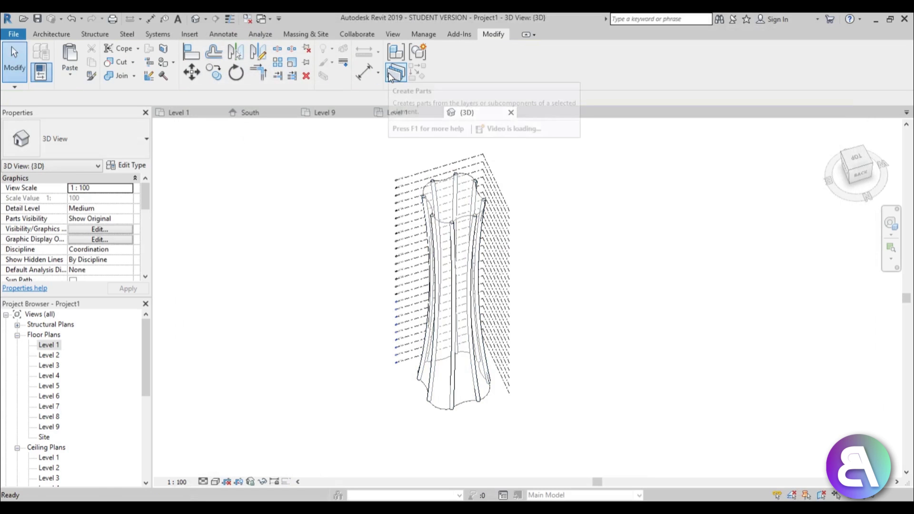
{"action": "scroll", "coordinate": [478, 222], "scroll_direction": "up", "scroll_amount": 3}
{"action": "scroll", "coordinate": [478, 222], "scroll_direction": "down", "scroll_amount": 1}
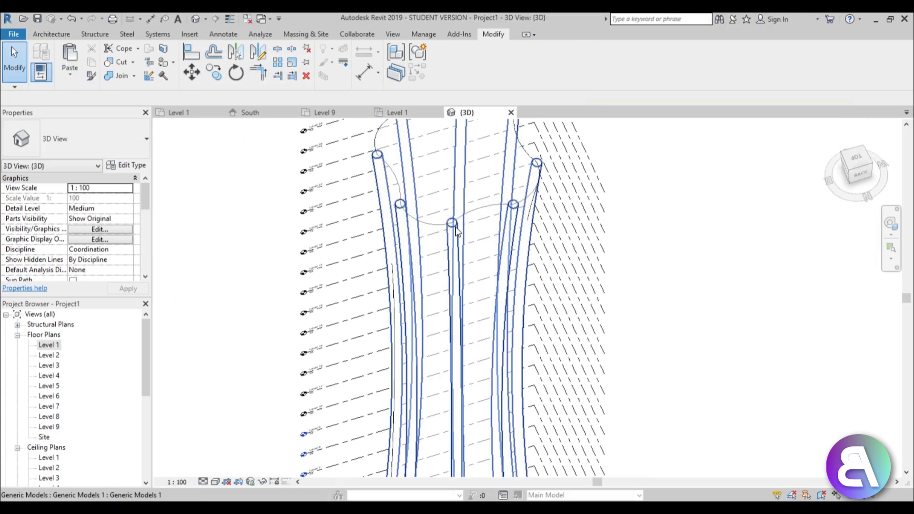
{"action": "left_click", "coordinate": [457, 231]}
{"action": "middle_click_drag", "start_coordinate": [457, 231], "coordinate": [622, 235], "text": "shift"}
{"action": "left_click", "coordinate": [627, 240]}
{"action": "scroll", "coordinate": [627, 241], "scroll_direction": "down", "scroll_amount": 1}
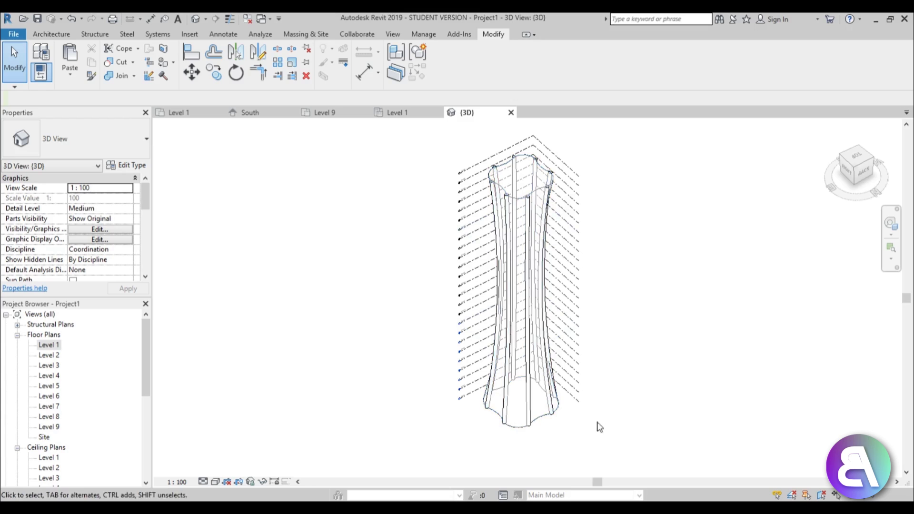
{"action": "middle_click_drag", "start_coordinate": [611, 428], "coordinate": [603, 425]}
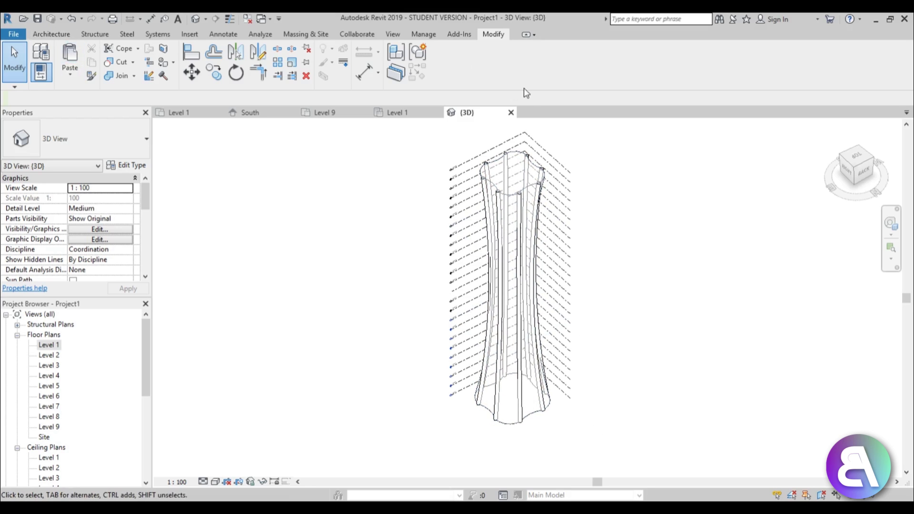
Step: Create mass floors in the tower mass at every level from Level 1 to Level 25
{"action": "left_click", "coordinate": [524, 154]}
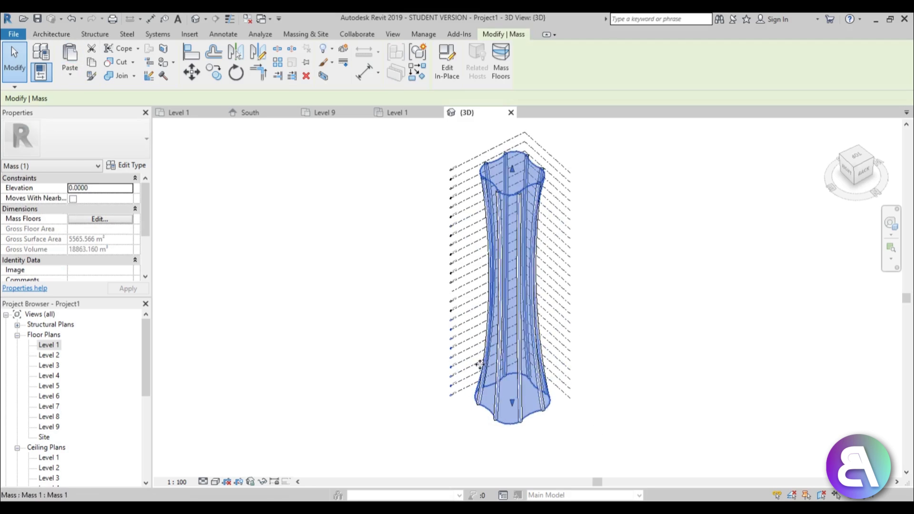
{"action": "middle_click_drag", "start_coordinate": [547, 361], "coordinate": [519, 351]}
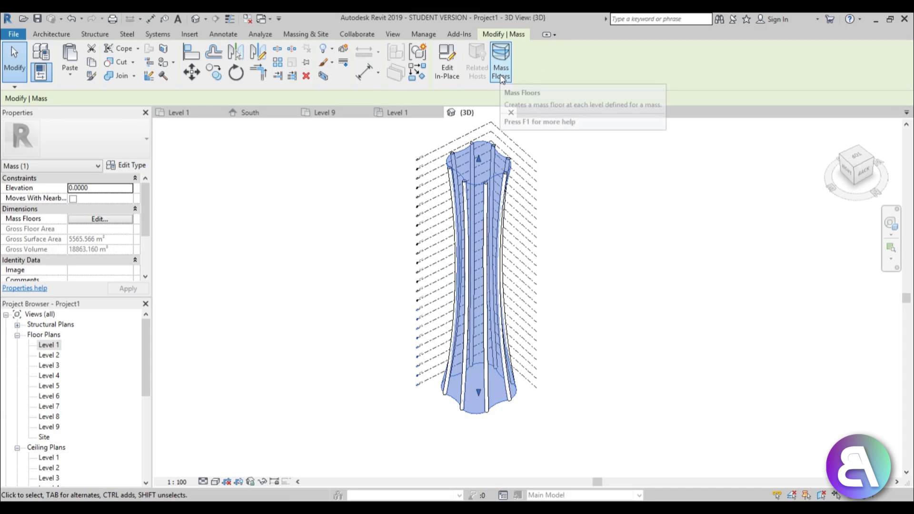
{"action": "left_click", "coordinate": [500, 75]}
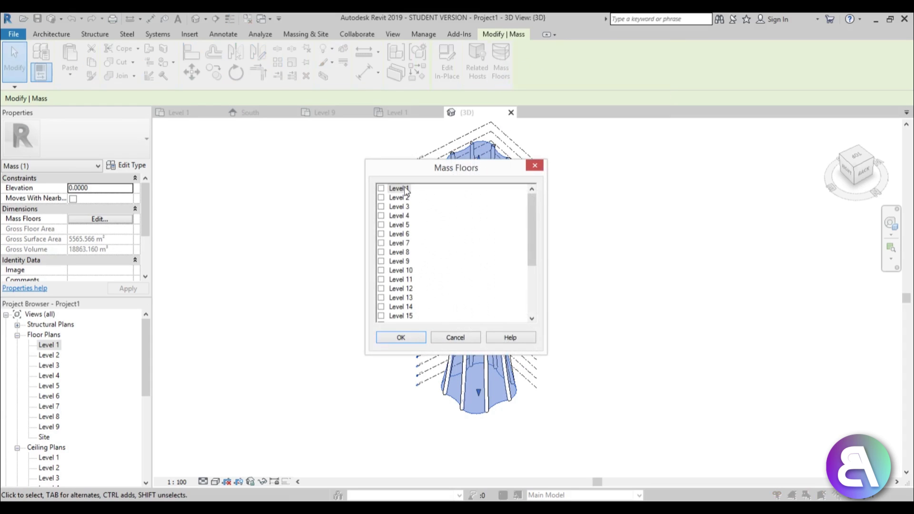
{"action": "left_click", "coordinate": [402, 188]}
{"action": "left_click_drag", "start_coordinate": [531, 224], "coordinate": [531, 308]}
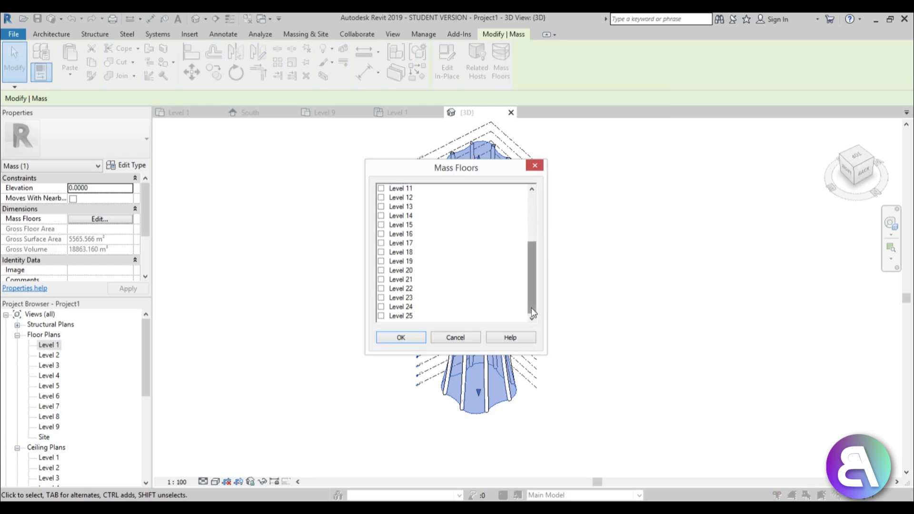
{"action": "left_click", "coordinate": [409, 316], "text": "shift"}
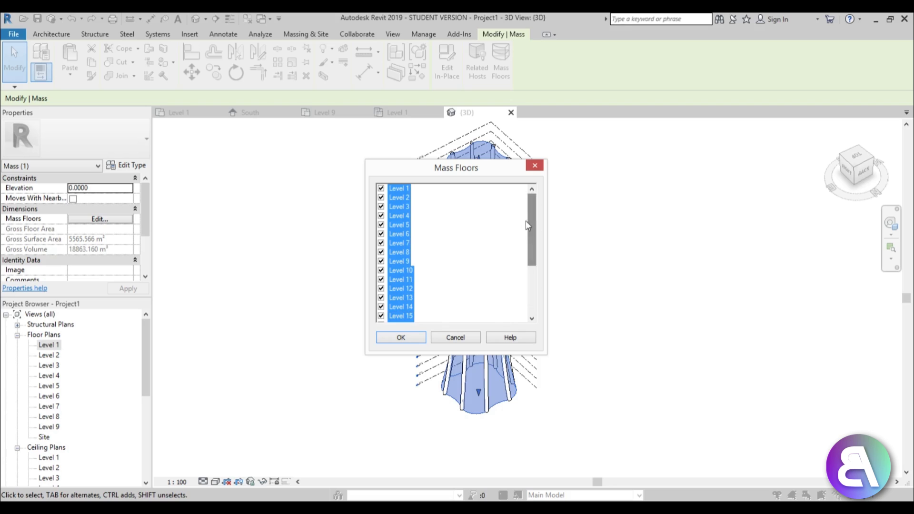
{"action": "left_click", "coordinate": [408, 339]}
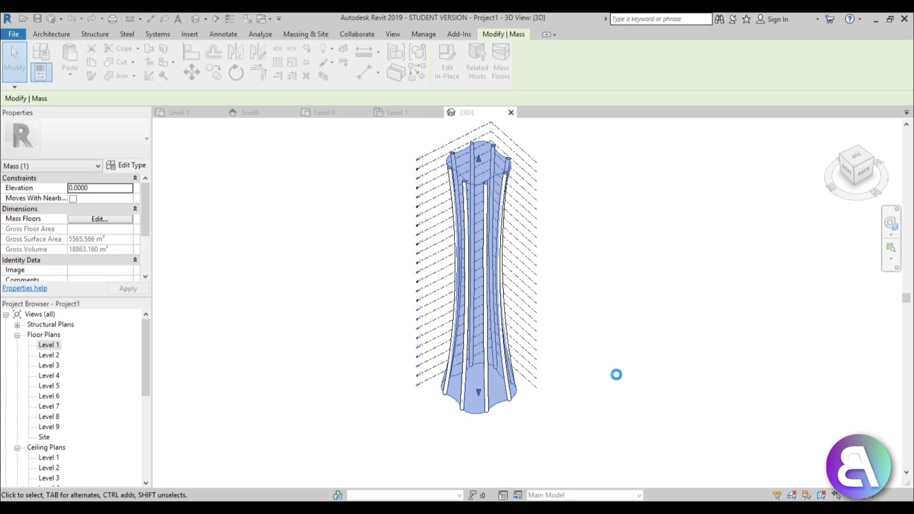
Step: Examine the mass floors up close and across the whole tower height
{"action": "middle_click_drag", "start_coordinate": [548, 432], "coordinate": [555, 279], "text": "shift"}
{"action": "scroll", "coordinate": [472, 263], "scroll_direction": "up", "scroll_amount": 5}
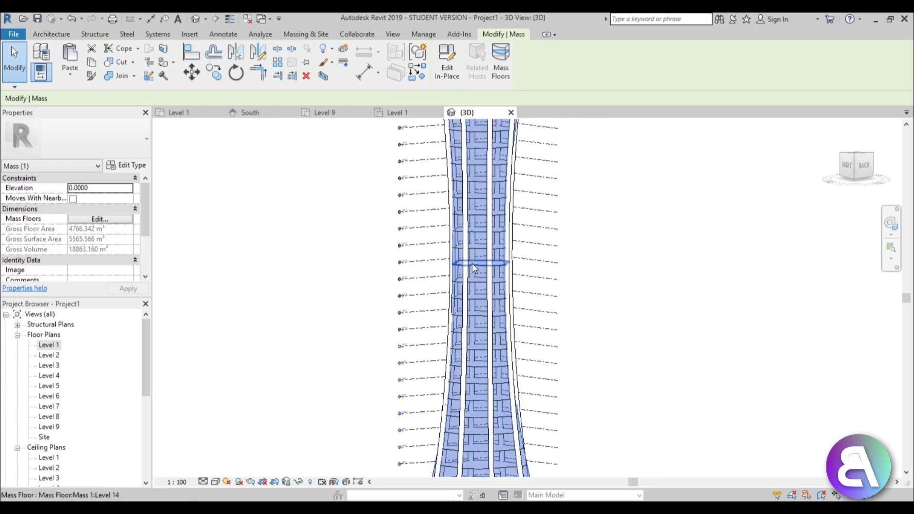
{"action": "scroll", "coordinate": [479, 273], "scroll_direction": "up", "scroll_amount": 6}
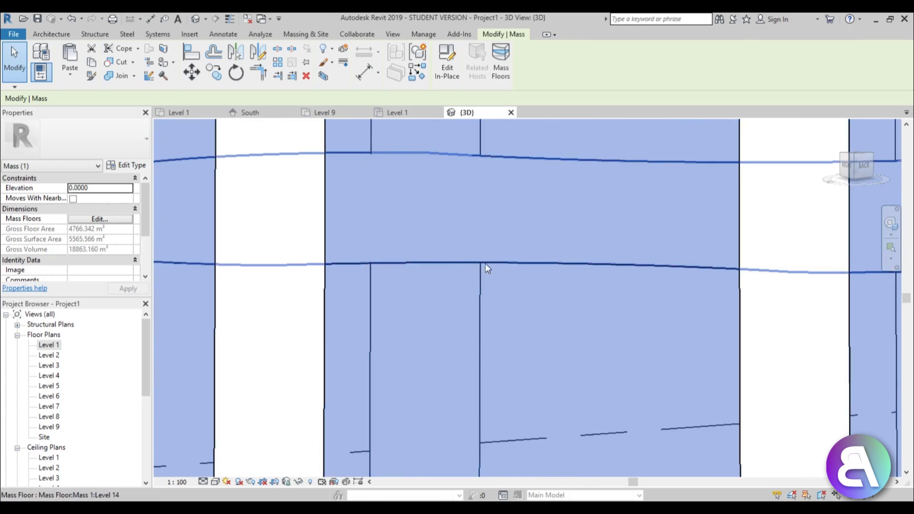
{"action": "scroll", "coordinate": [588, 262], "scroll_direction": "down", "scroll_amount": 4}
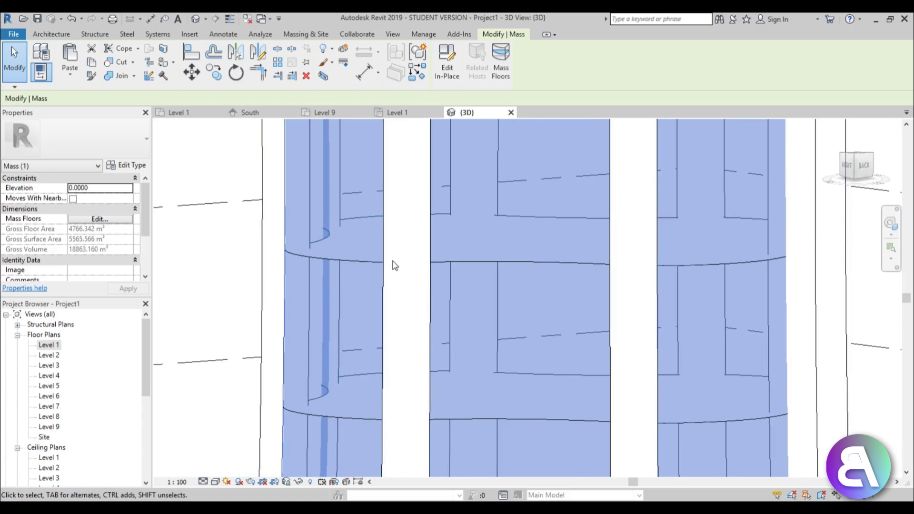
{"action": "scroll", "coordinate": [341, 258], "scroll_direction": "down", "scroll_amount": 6}
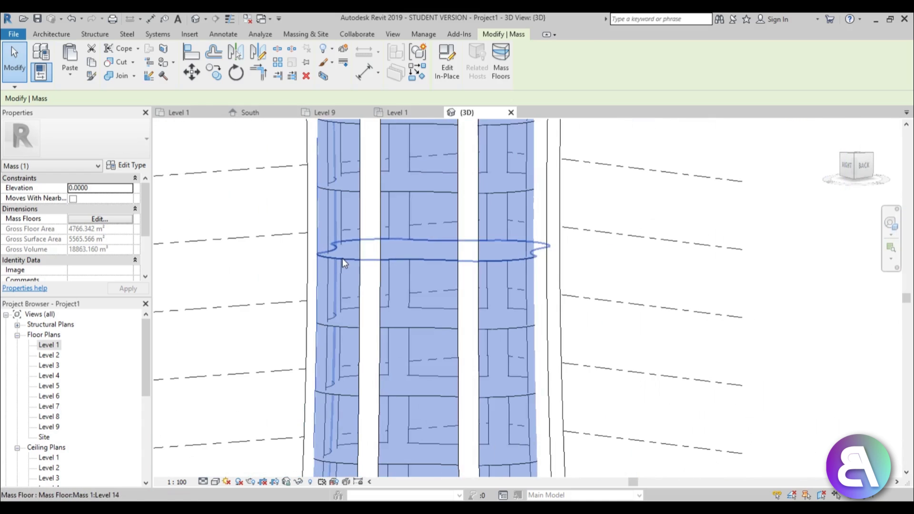
{"action": "middle_click_drag", "start_coordinate": [600, 273], "coordinate": [593, 312]}
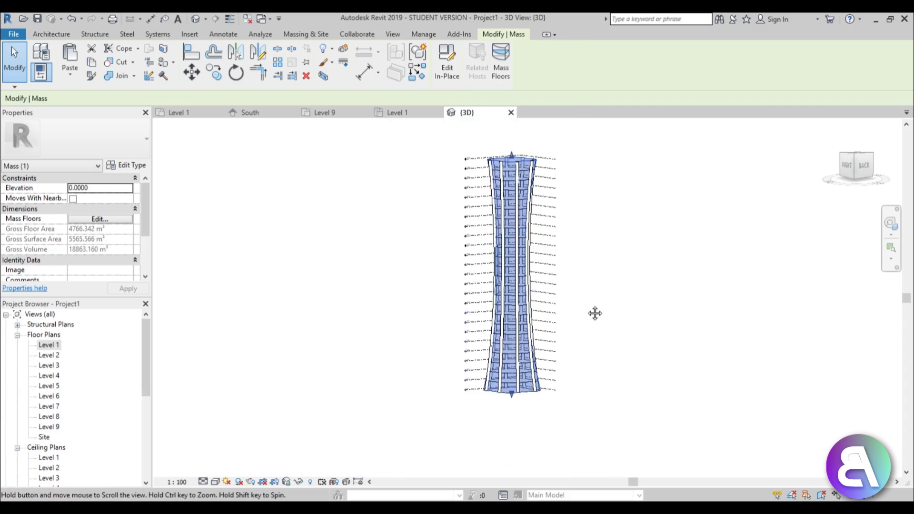
Step: Start placing floors by face and assign the Travertine material to the structure layer of the Generic 150mm floor type
{"action": "left_click", "coordinate": [605, 291]}
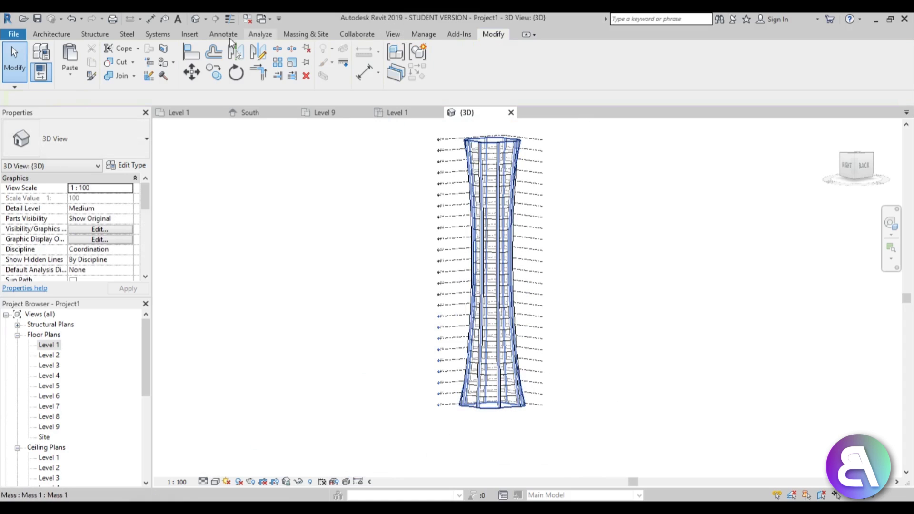
{"action": "left_click", "coordinate": [299, 37]}
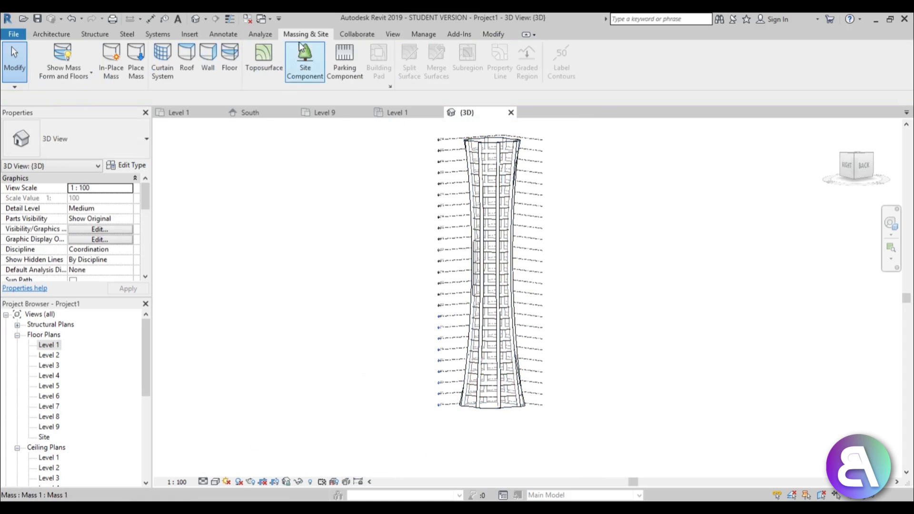
{"action": "left_click", "coordinate": [231, 62]}
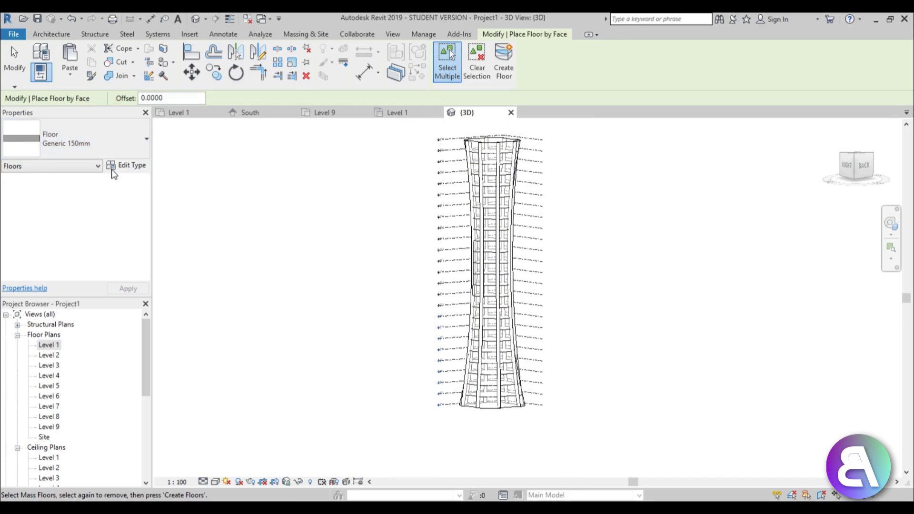
{"action": "left_click", "coordinate": [134, 166]}
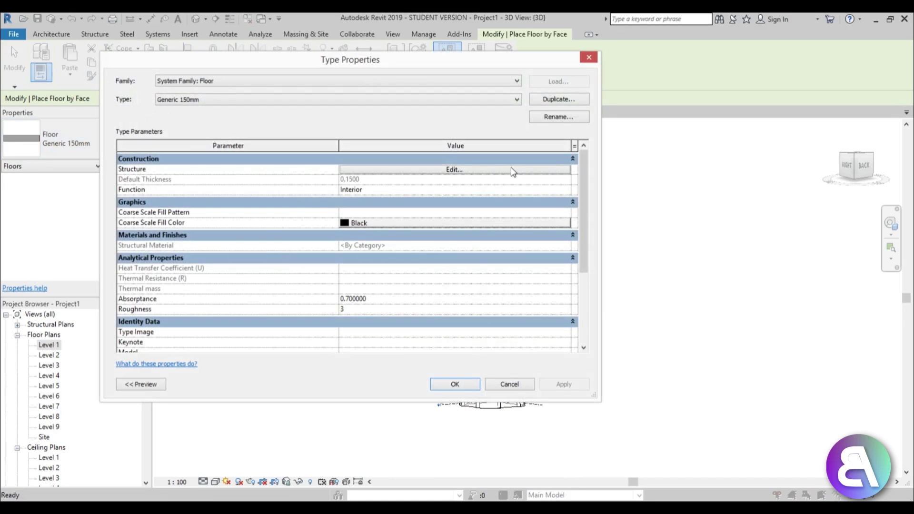
{"action": "left_click", "coordinate": [486, 172]}
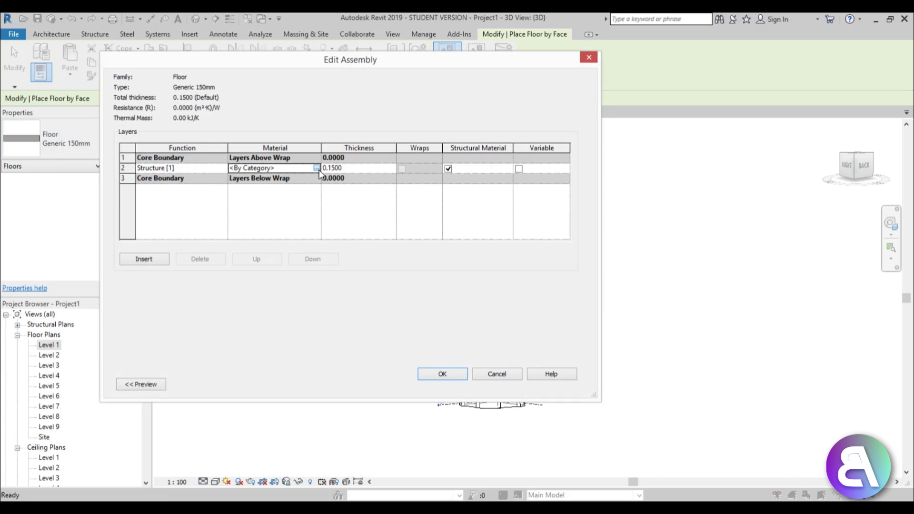
{"action": "left_click", "coordinate": [316, 169]}
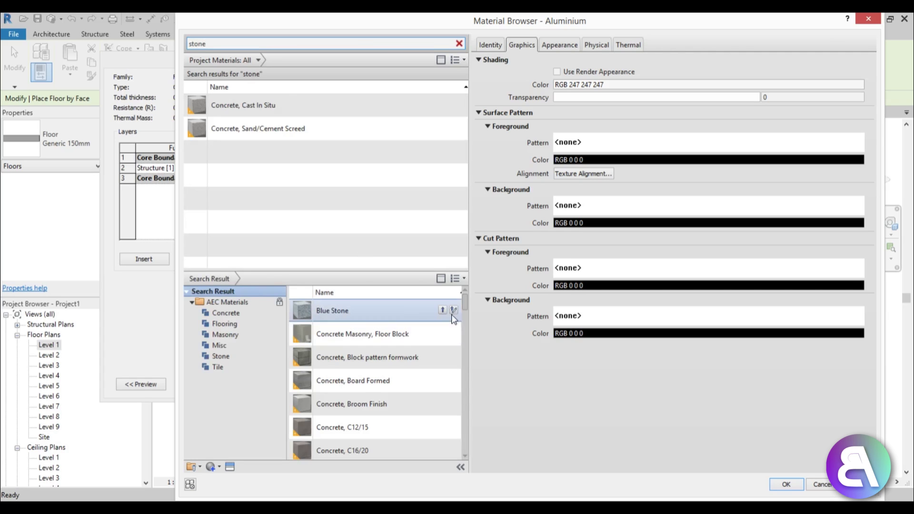
{"action": "left_click_drag", "start_coordinate": [464, 305], "coordinate": [460, 450]}
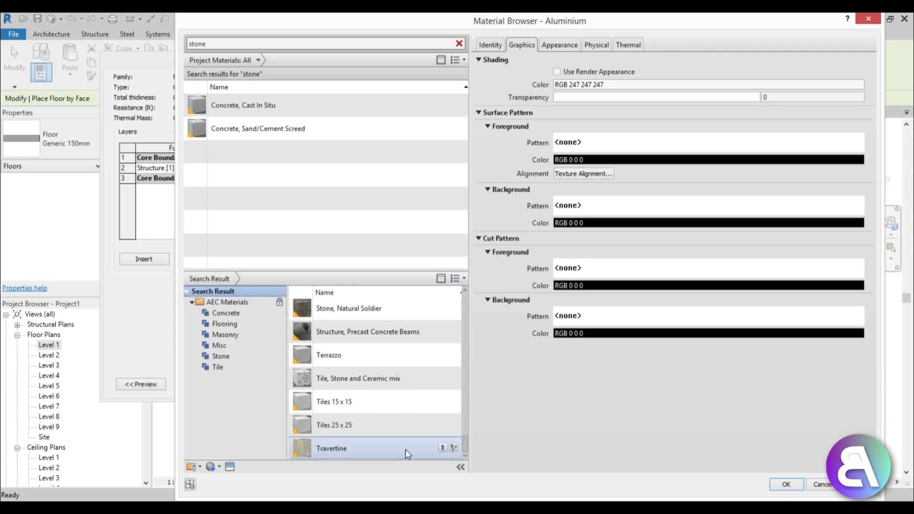
{"action": "left_click", "coordinate": [404, 450]}
{"action": "left_click", "coordinate": [442, 448]}
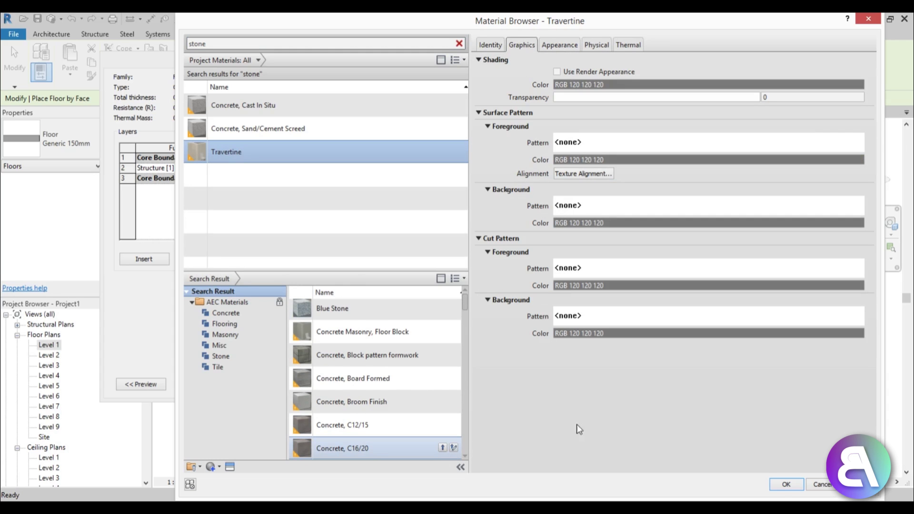
{"action": "left_click", "coordinate": [785, 484]}
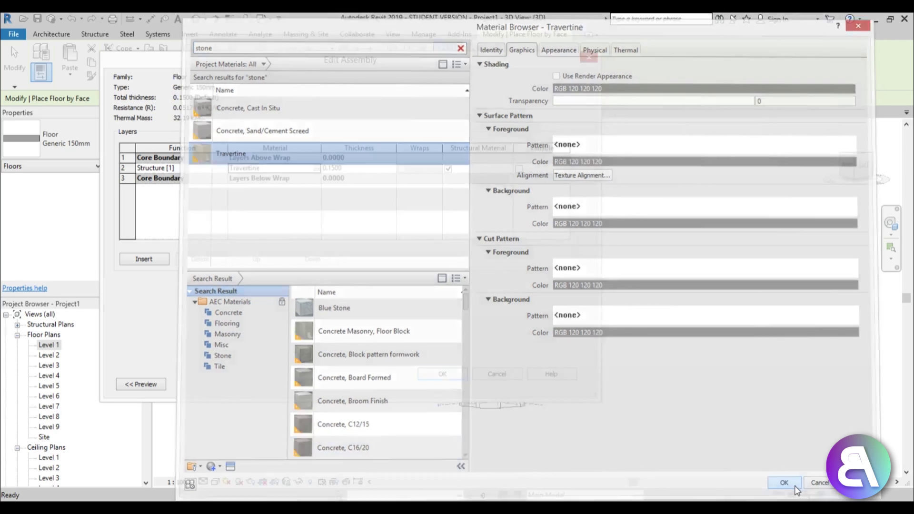
{"action": "left_click", "coordinate": [442, 375]}
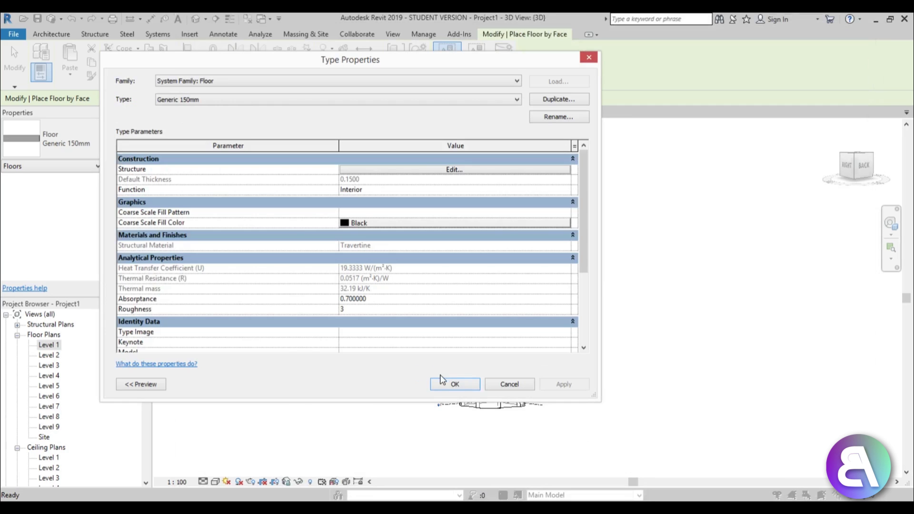
{"action": "left_click", "coordinate": [455, 384]}
Step: Create Generic 150mm floors from all the mass floors of the tower at once and finish placing floors by face
{"action": "middle_click_drag", "start_coordinate": [444, 204], "coordinate": [377, 164], "text": "shift"}
{"action": "left_click_drag", "start_coordinate": [352, 150], "coordinate": [531, 468]}
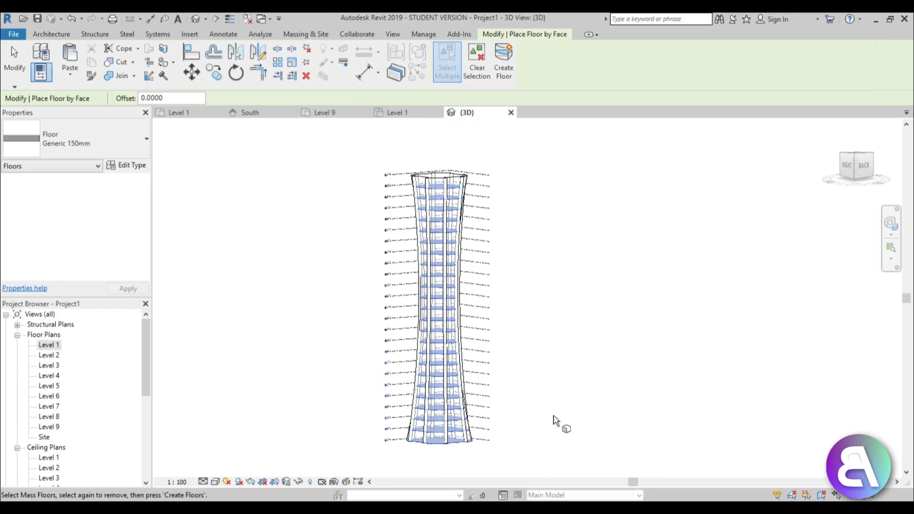
{"action": "left_click", "coordinate": [505, 72]}
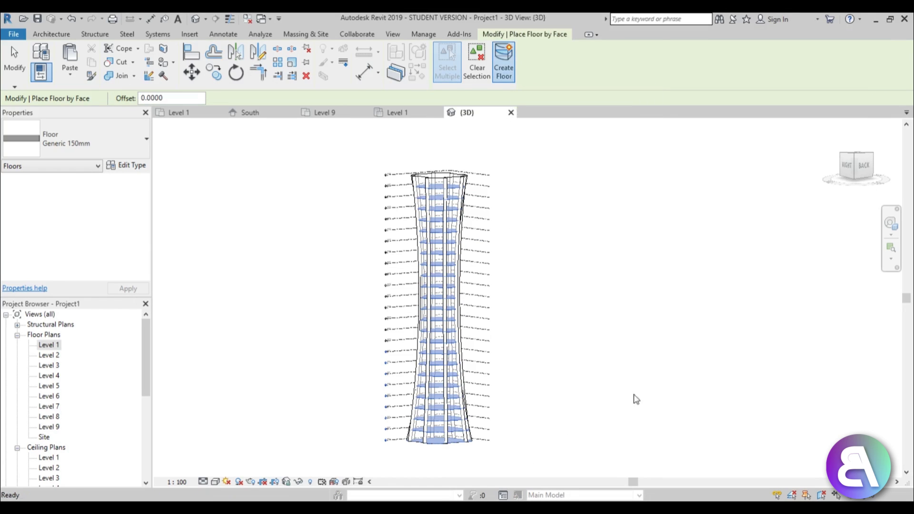
{"action": "scroll", "coordinate": [456, 224], "scroll_direction": "up", "scroll_amount": 5}
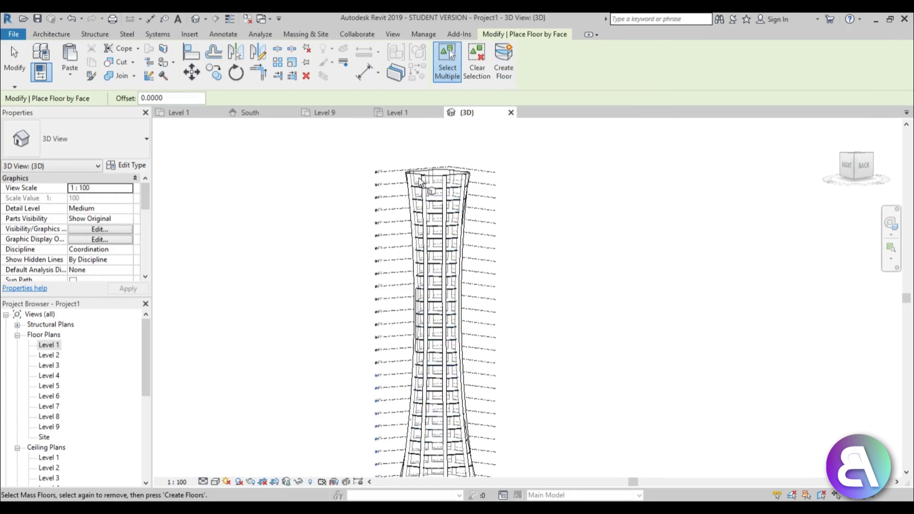
{"action": "scroll", "coordinate": [456, 220], "scroll_direction": "up", "scroll_amount": 3}
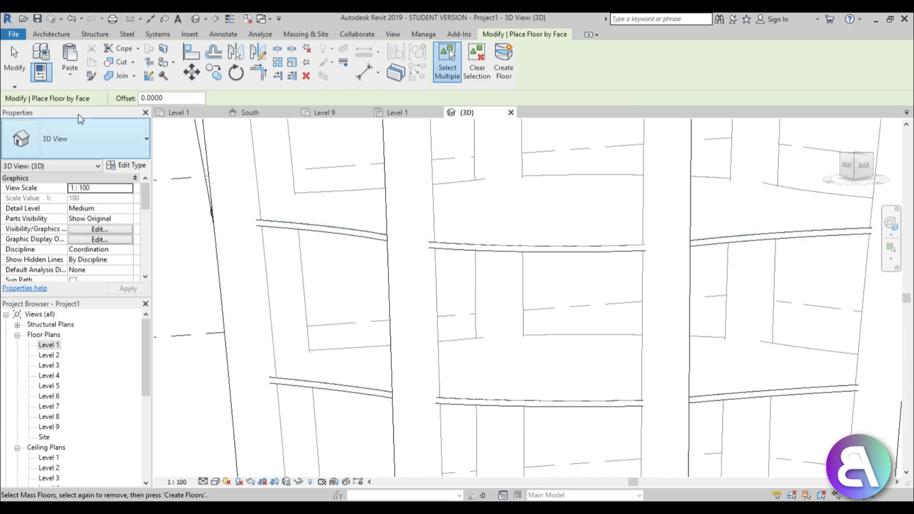
{"action": "left_click", "coordinate": [24, 74]}
{"action": "scroll", "coordinate": [321, 224], "scroll_direction": "down", "scroll_amount": 6}
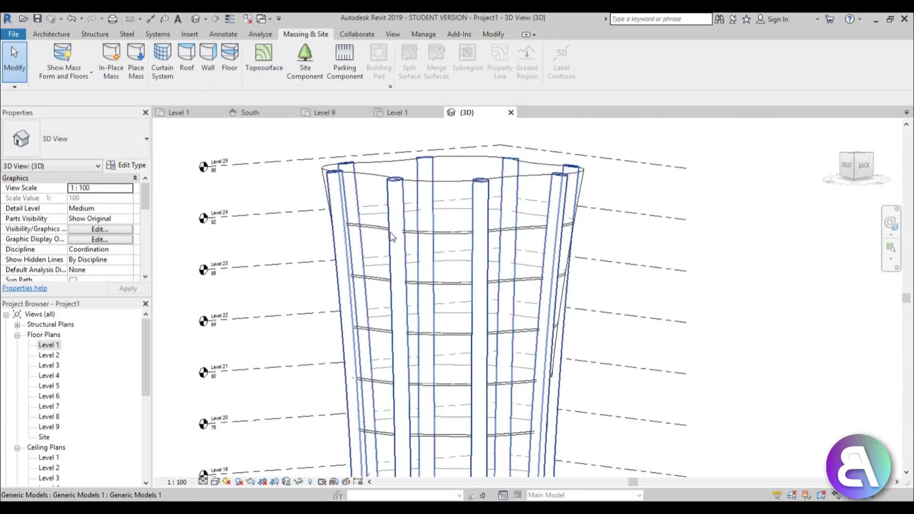
{"action": "scroll", "coordinate": [445, 206], "scroll_direction": "down", "scroll_amount": 4}
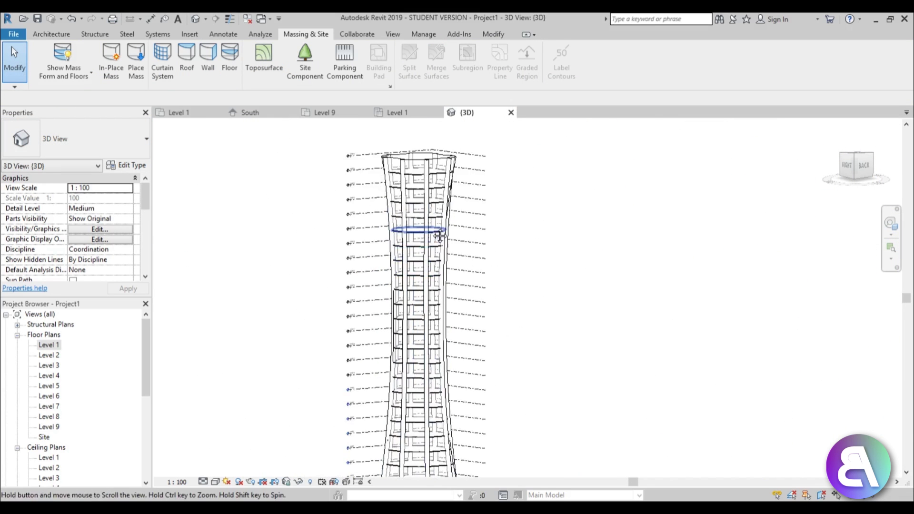
{"action": "scroll", "coordinate": [468, 286], "scroll_direction": "down", "scroll_amount": 3}
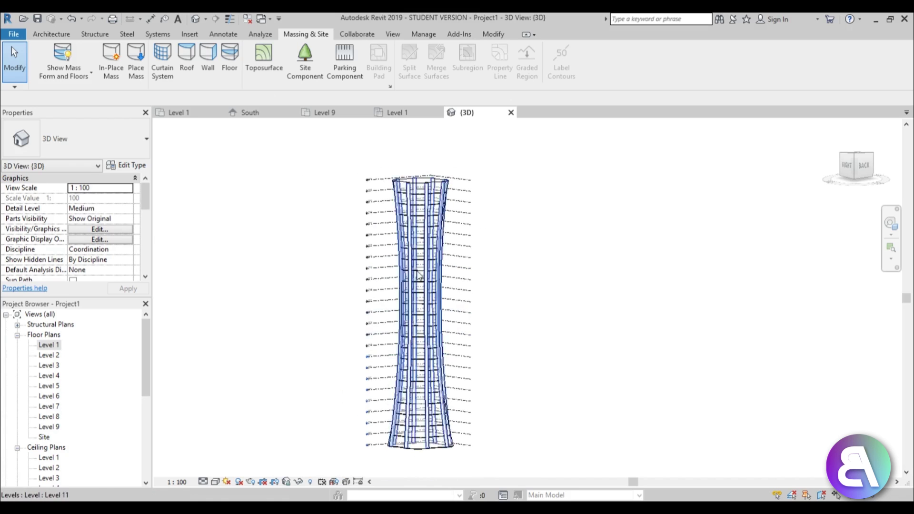
Step: Create a 1500 x 3000mm curtain system on all the curved side faces of the tower mass between the circular members
{"action": "left_click", "coordinate": [167, 81]}
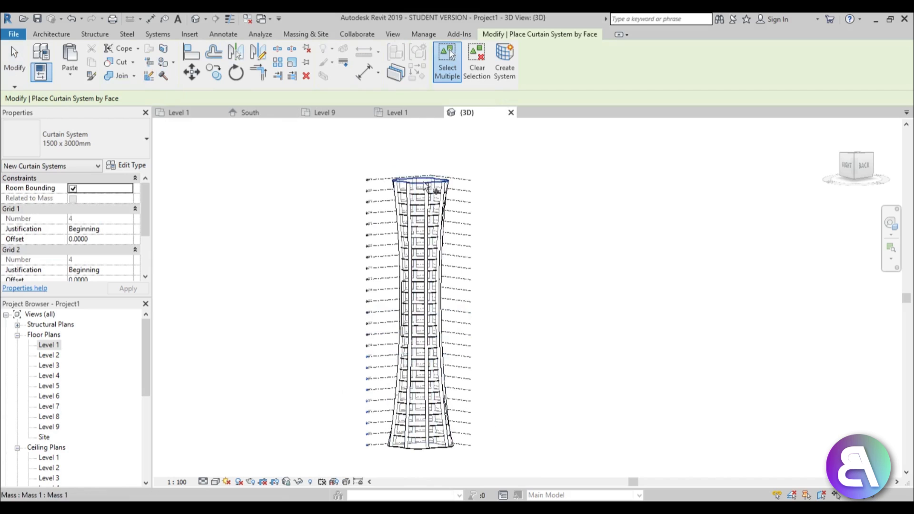
{"action": "middle_click_drag", "start_coordinate": [489, 193], "coordinate": [438, 228], "text": "shift"}
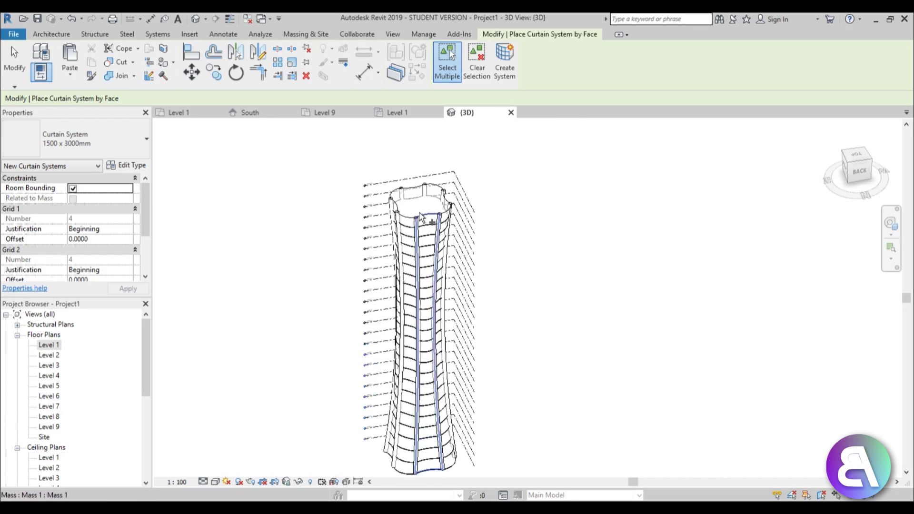
{"action": "scroll", "coordinate": [433, 223], "scroll_direction": "up", "scroll_amount": 5}
{"action": "left_click", "coordinate": [434, 224]}
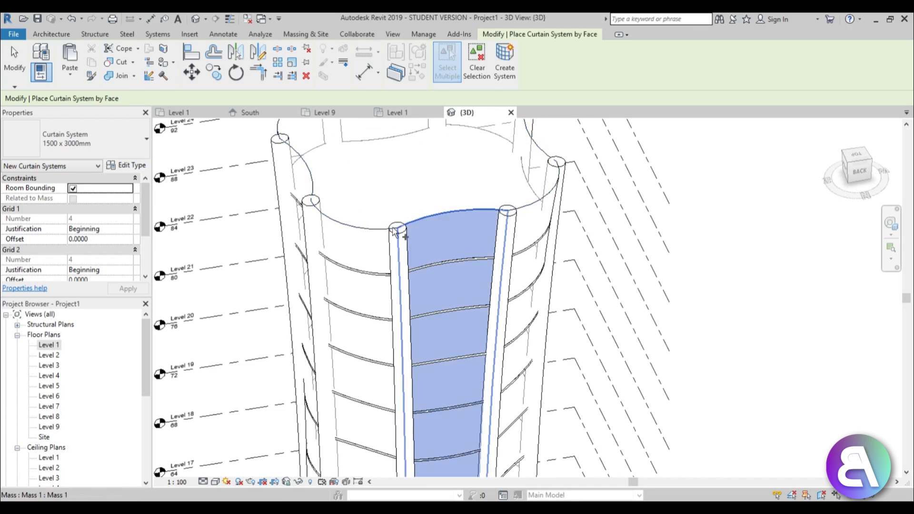
{"action": "left_click", "coordinate": [363, 235]}
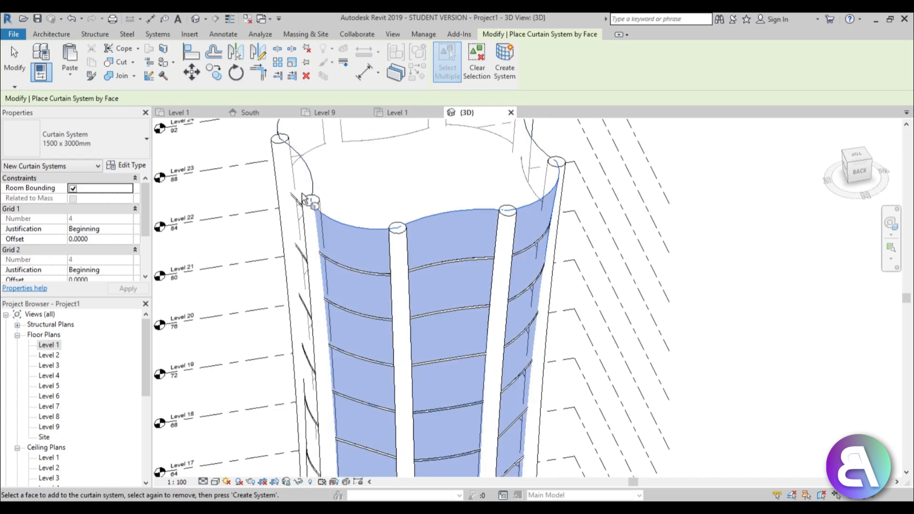
{"action": "middle_click_drag", "start_coordinate": [305, 176], "coordinate": [388, 285], "text": "shift"}
{"action": "left_click", "coordinate": [387, 288]}
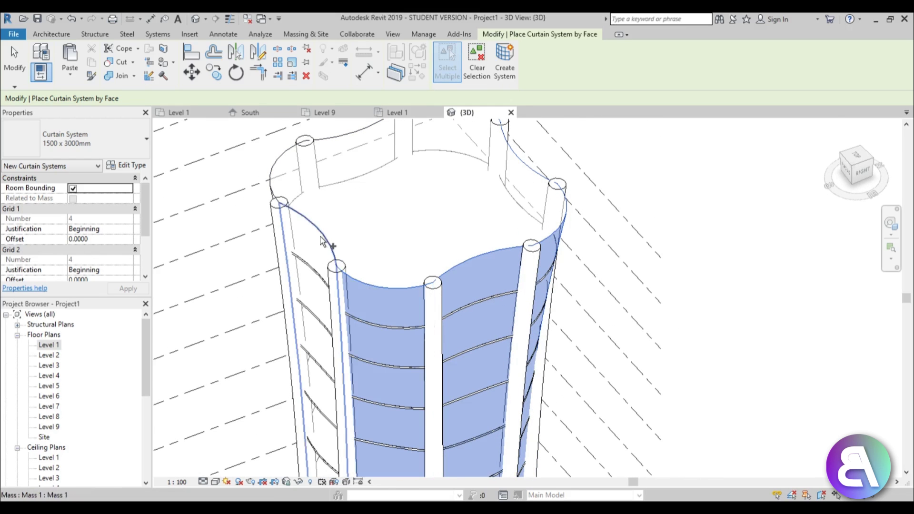
{"action": "left_click", "coordinate": [320, 248]}
{"action": "middle_click_drag", "start_coordinate": [210, 237], "coordinate": [491, 126], "text": "shift"}
{"action": "left_click", "coordinate": [301, 289]}
{"action": "left_click", "coordinate": [503, 72]}
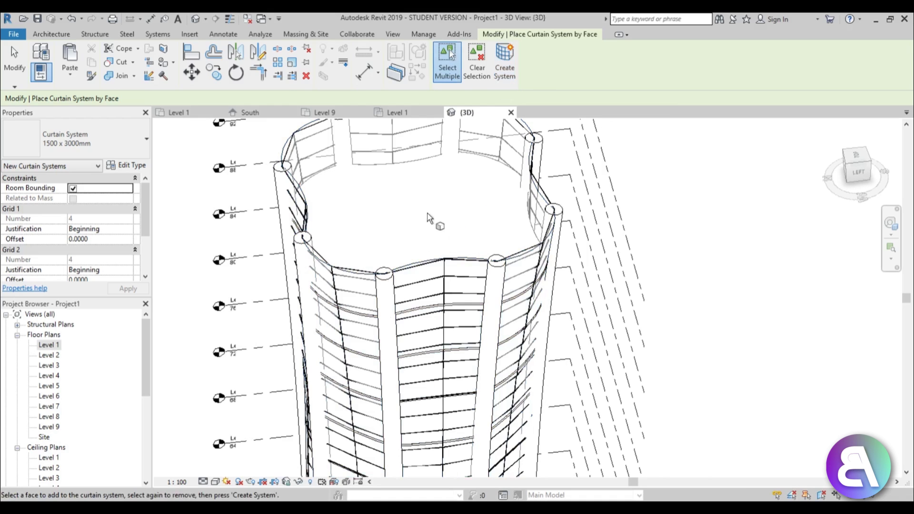
{"action": "scroll", "coordinate": [429, 218], "scroll_direction": "down", "scroll_amount": 5}
{"action": "key", "text": "Escape"}
Step: Open the Level 4 floor plan and place a camera aimed at the tower from its front-left corner
{"action": "middle_click_drag", "start_coordinate": [500, 190], "coordinate": [516, 456]}
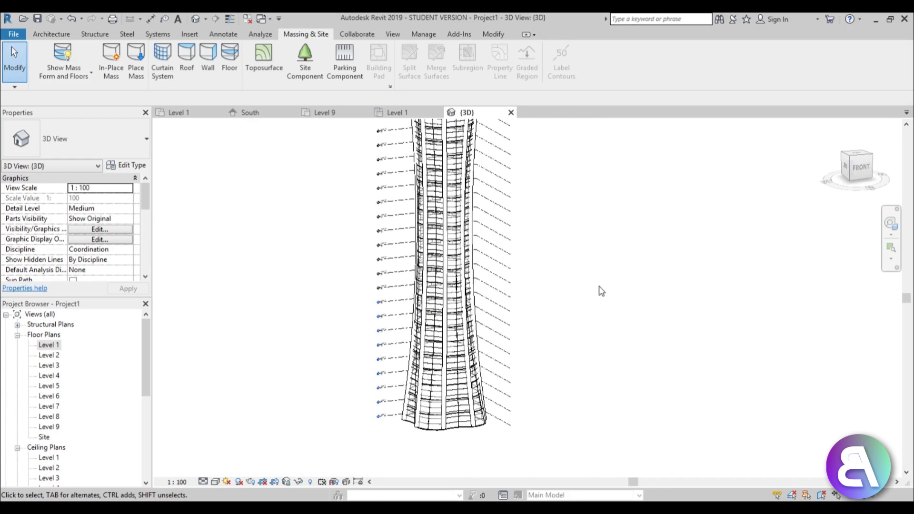
{"action": "middle_click_drag", "start_coordinate": [601, 291], "coordinate": [560, 365], "text": "shift"}
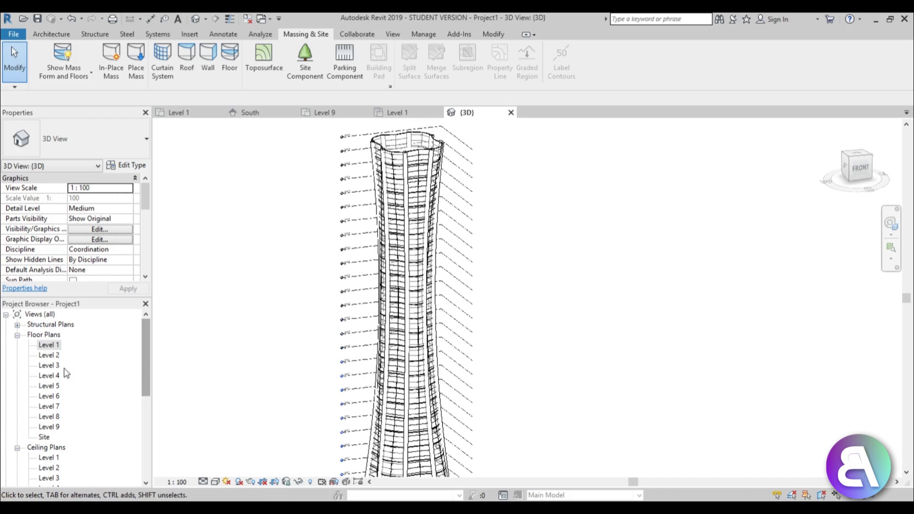
{"action": "double_click", "coordinate": [49, 375]}
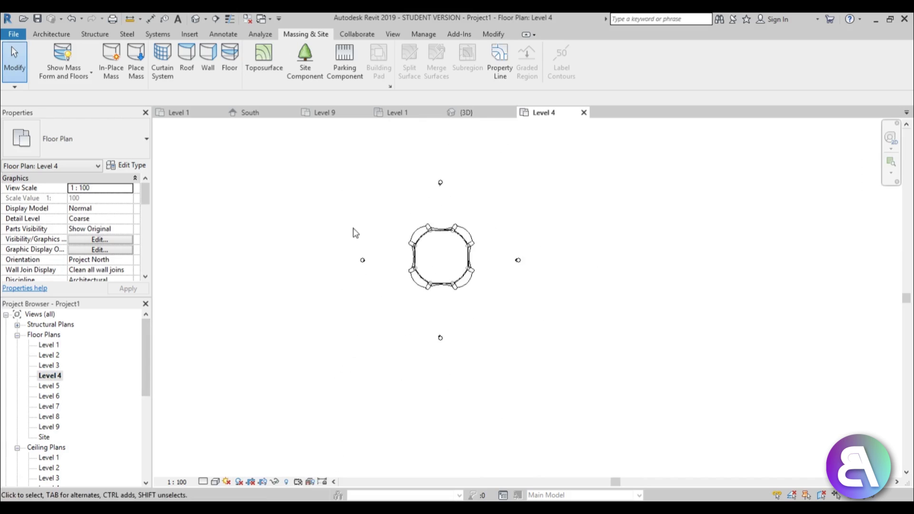
{"action": "scroll", "coordinate": [374, 336], "scroll_direction": "down", "scroll_amount": 2}
{"action": "middle_click_drag", "start_coordinate": [374, 336], "coordinate": [399, 278]}
{"action": "left_click", "coordinate": [206, 20]}
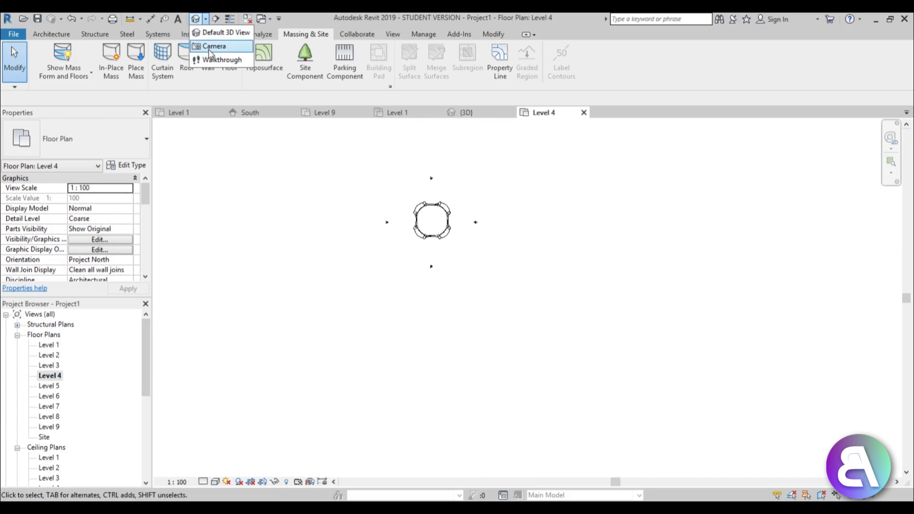
{"action": "left_click", "coordinate": [214, 46]}
{"action": "left_click", "coordinate": [500, 128]}
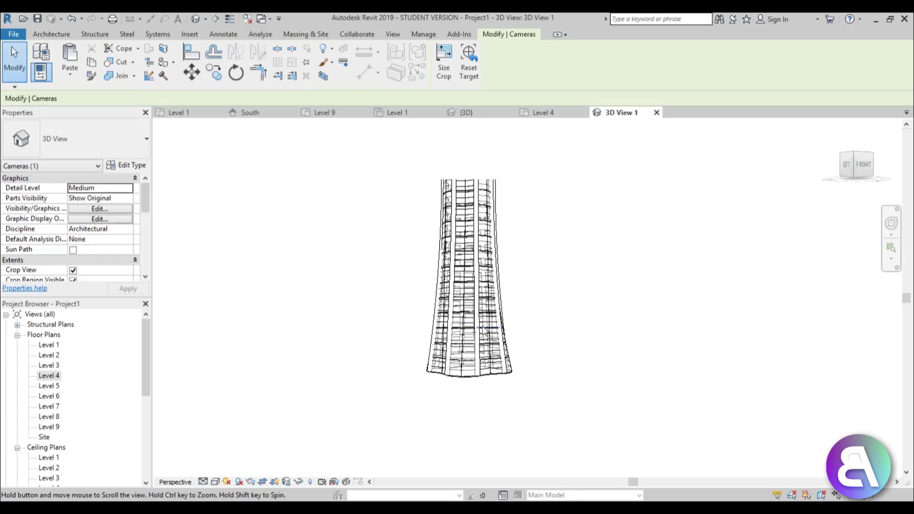
Step: Adjust the camera view with the SteeringWheel so it looks at the tower from a higher angle
{"action": "key", "text": "F8"}
{"action": "left_click_drag", "start_coordinate": [508, 342], "coordinate": [499, 286]}
{"action": "key", "text": "Escape"}
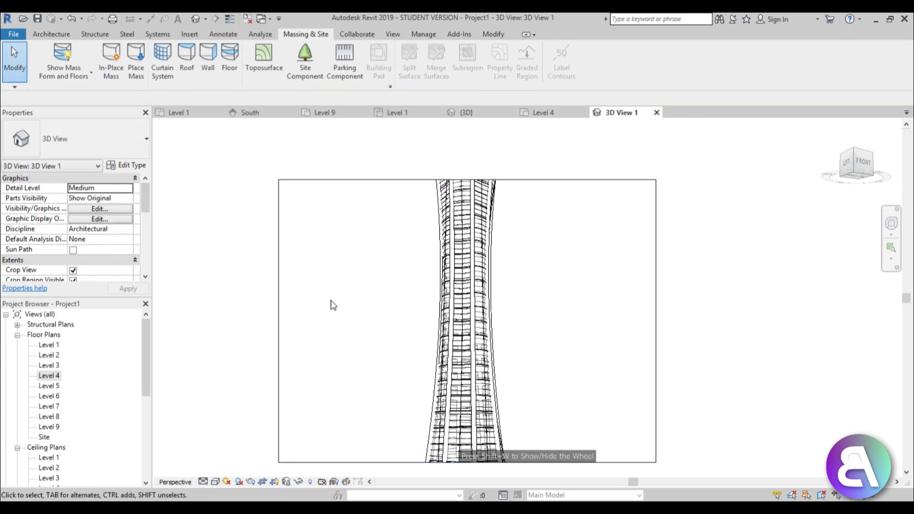
Step: Resize the camera view's crop region, narrowing the sides and extending the top and base to frame the whole tower
{"action": "left_click", "coordinate": [279, 305]}
{"action": "left_click_drag", "start_coordinate": [278, 320], "coordinate": [394, 320]}
{"action": "left_click_drag", "start_coordinate": [656, 320], "coordinate": [558, 320]}
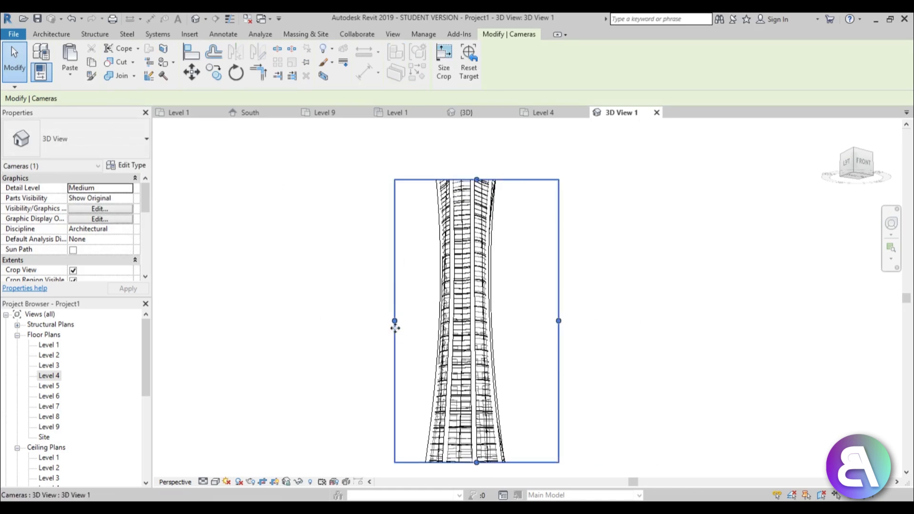
{"action": "left_click_drag", "start_coordinate": [474, 180], "coordinate": [473, 131]}
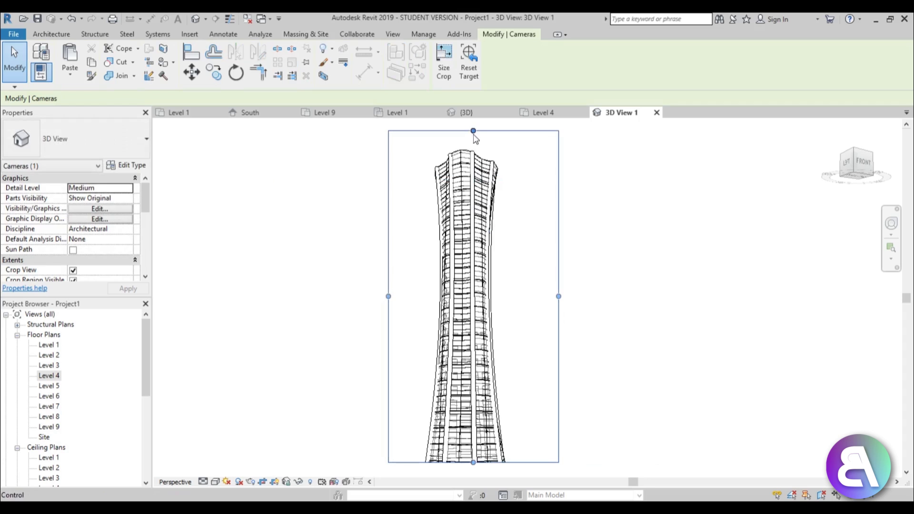
{"action": "left_click_drag", "start_coordinate": [470, 405], "coordinate": [471, 452]}
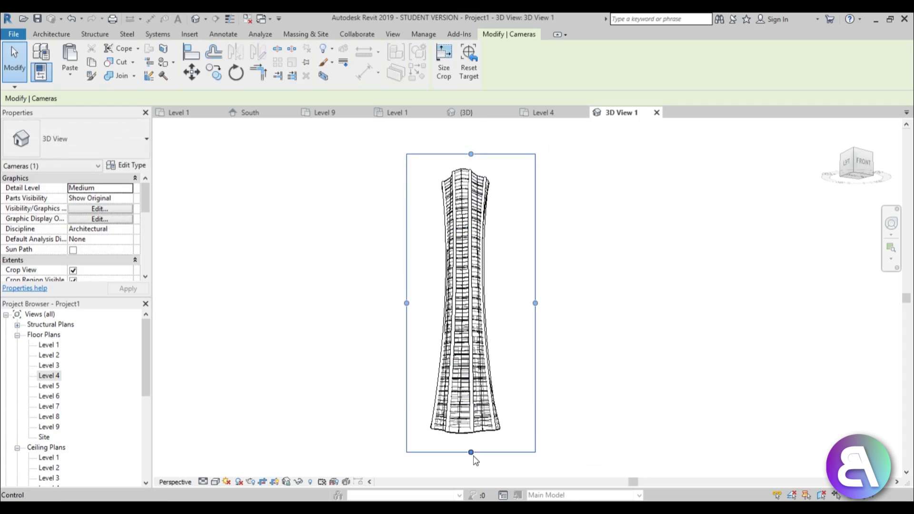
{"action": "scroll", "coordinate": [518, 361], "scroll_direction": "up", "scroll_amount": 2}
{"action": "middle_click_drag", "start_coordinate": [519, 361], "coordinate": [501, 314]}
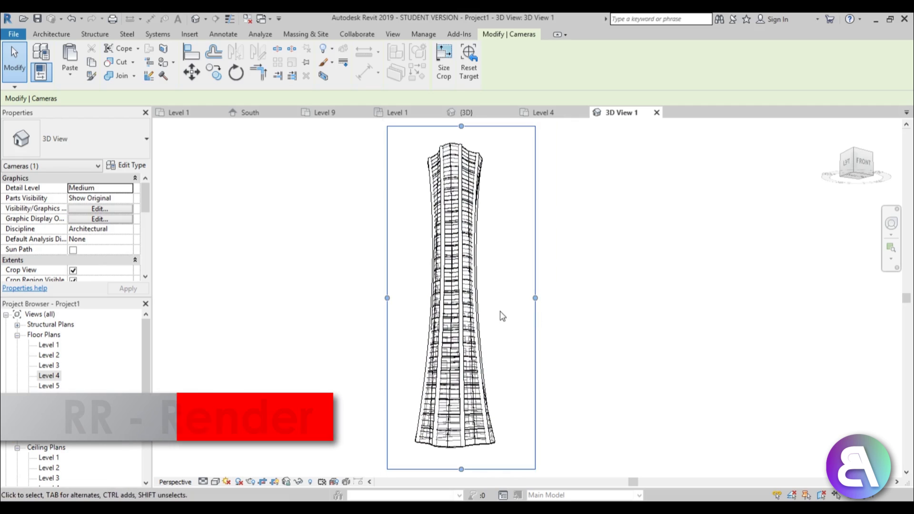
Step: Open the rendering settings for the camera view and set the output resolution to Printer at 150 DPI
{"action": "key", "text": "r"}
{"action": "key", "text": "r"}
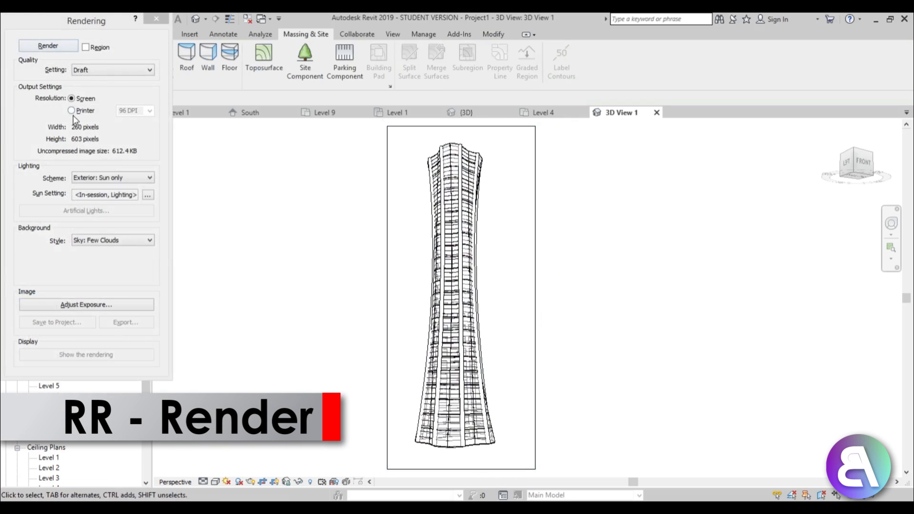
{"action": "left_click", "coordinate": [83, 112]}
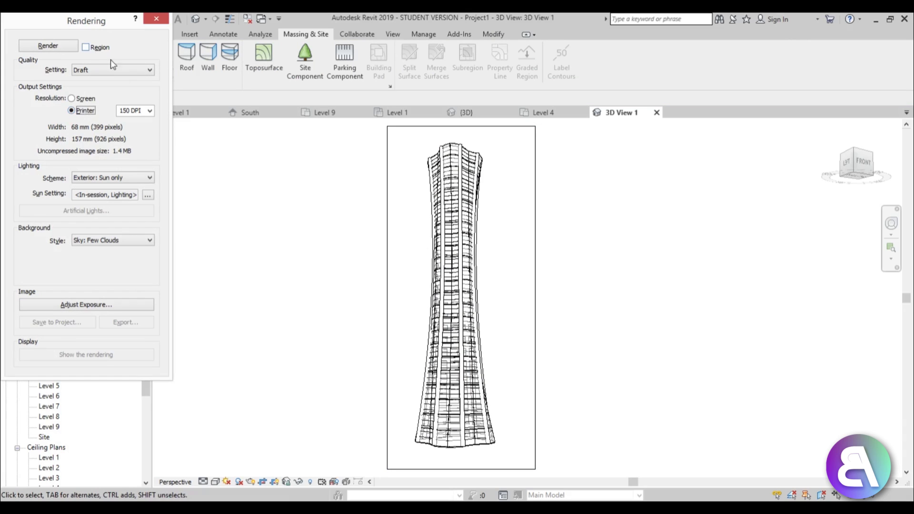
Step: Set the rendering's printer resolution to 300 DPI and its quality to Medium
{"action": "left_click", "coordinate": [149, 114]}
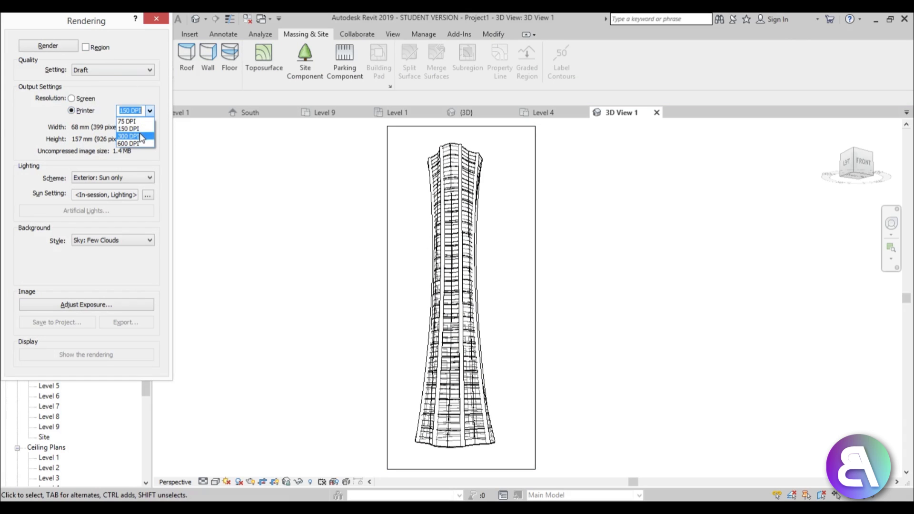
{"action": "left_click", "coordinate": [142, 136]}
{"action": "left_click", "coordinate": [107, 71]}
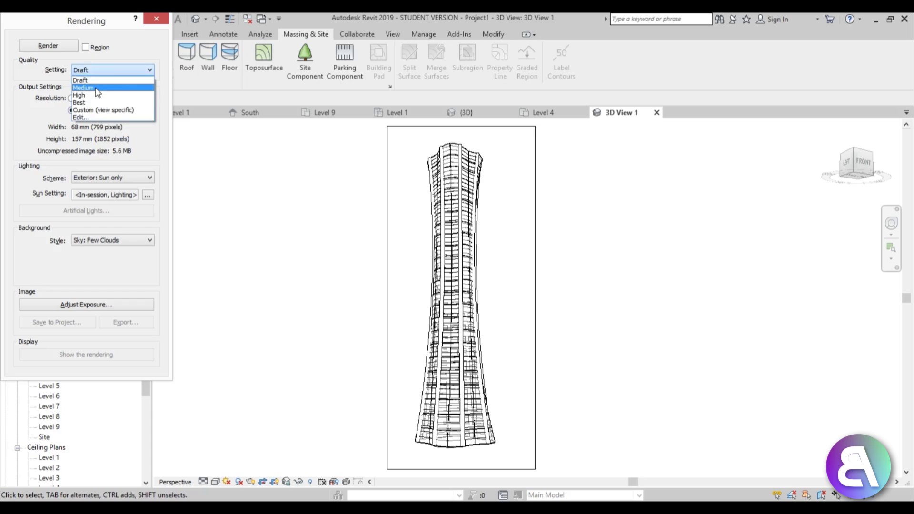
{"action": "left_click", "coordinate": [84, 88]}
{"action": "left_click", "coordinate": [55, 48]}
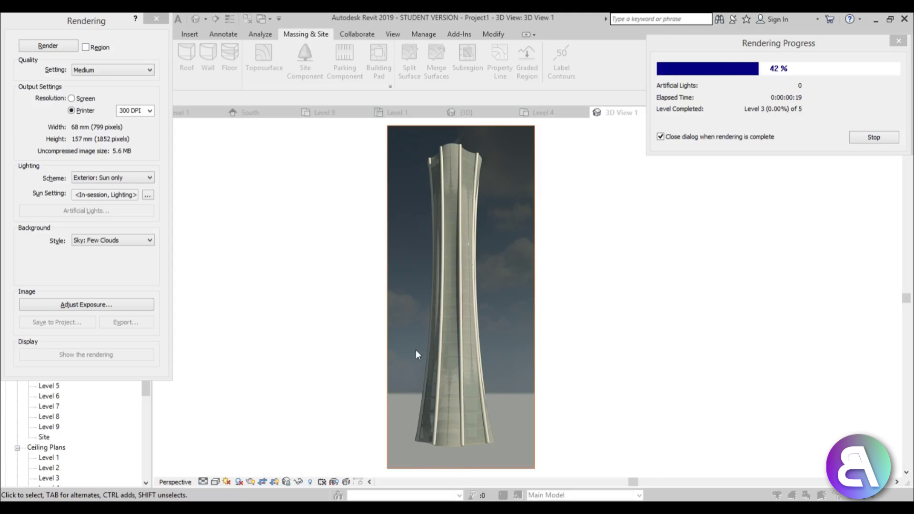
{"action": "left_click", "coordinate": [860, 139]}
{"action": "left_click", "coordinate": [484, 263]}
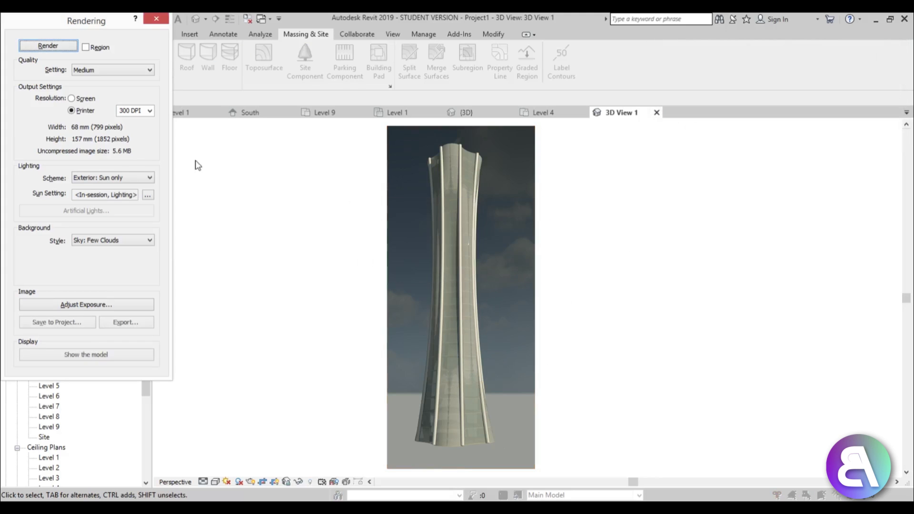
{"action": "left_click", "coordinate": [156, 18]}
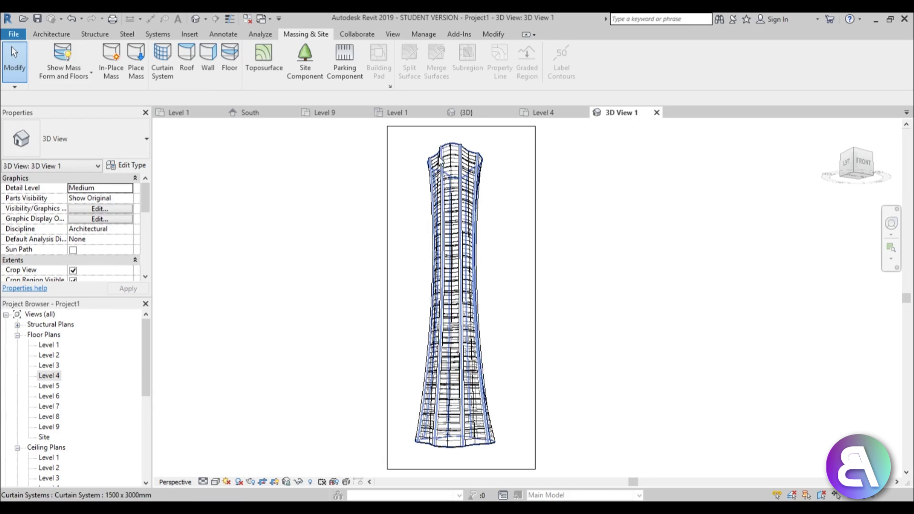
Step: Change the camera view's visual style to show surface colours, and set mass visibility to Show Mass by View Settings
{"action": "scroll", "coordinate": [478, 450], "scroll_direction": "up", "scroll_amount": 3}
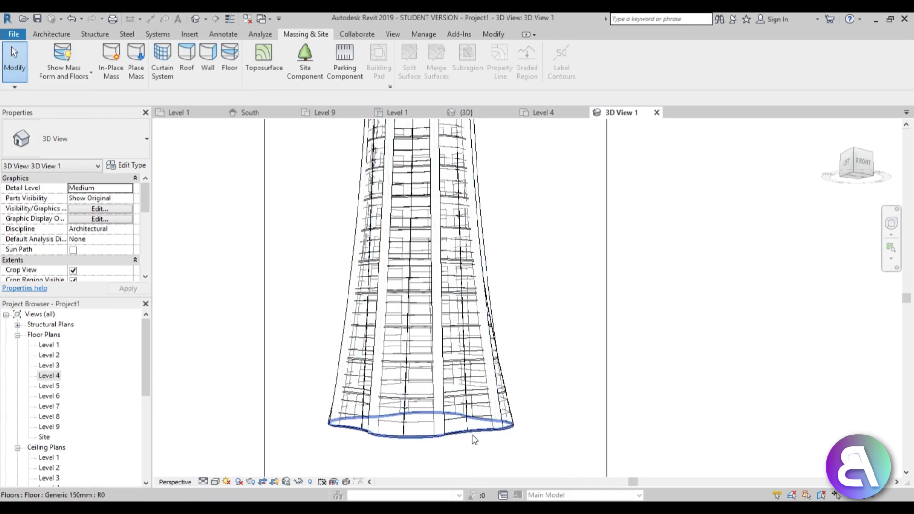
{"action": "scroll", "coordinate": [483, 289], "scroll_direction": "down", "scroll_amount": 5}
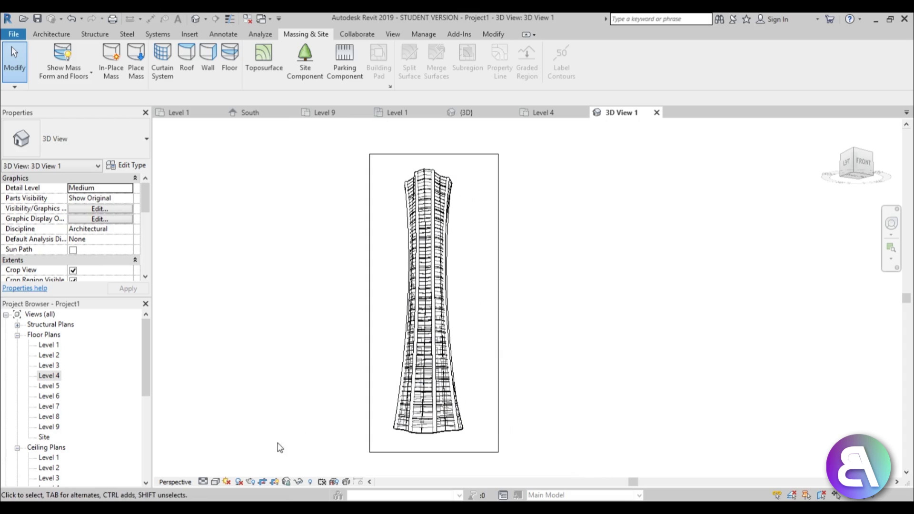
{"action": "left_click", "coordinate": [213, 482]}
{"action": "left_click", "coordinate": [238, 456]}
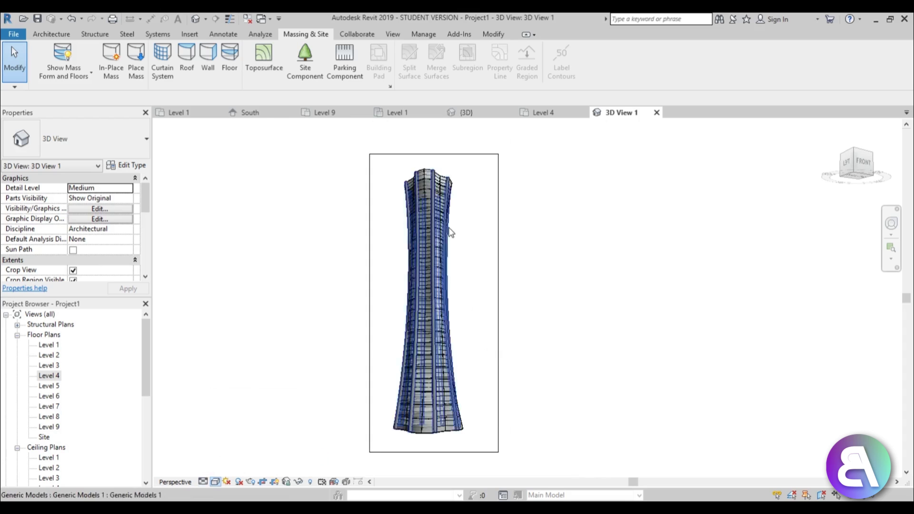
{"action": "mouse_move", "coordinate": [495, 277]}
{"action": "middle_mouse_down"}
{"action": "mouse_move", "coordinate": [497, 286]}
{"action": "mouse_move", "coordinate": [457, 247]}
{"action": "middle_mouse_up"}
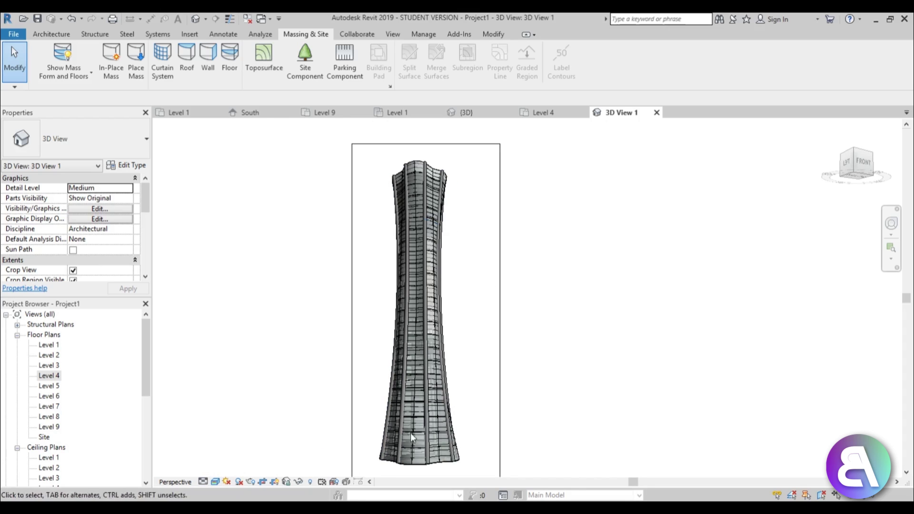
{"action": "left_click", "coordinate": [57, 61]}
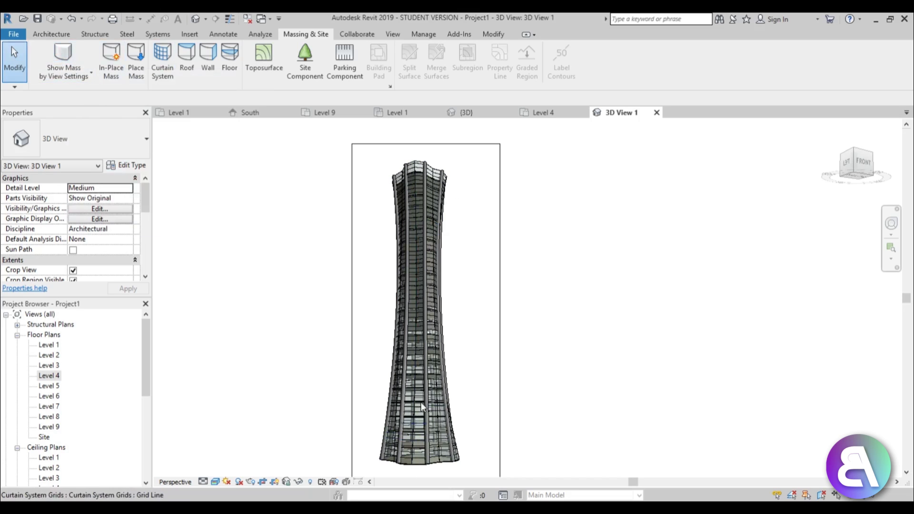
{"action": "scroll", "coordinate": [453, 162], "scroll_direction": "up", "scroll_amount": 3}
{"action": "scroll", "coordinate": [505, 186], "scroll_direction": "down", "scroll_amount": 4}
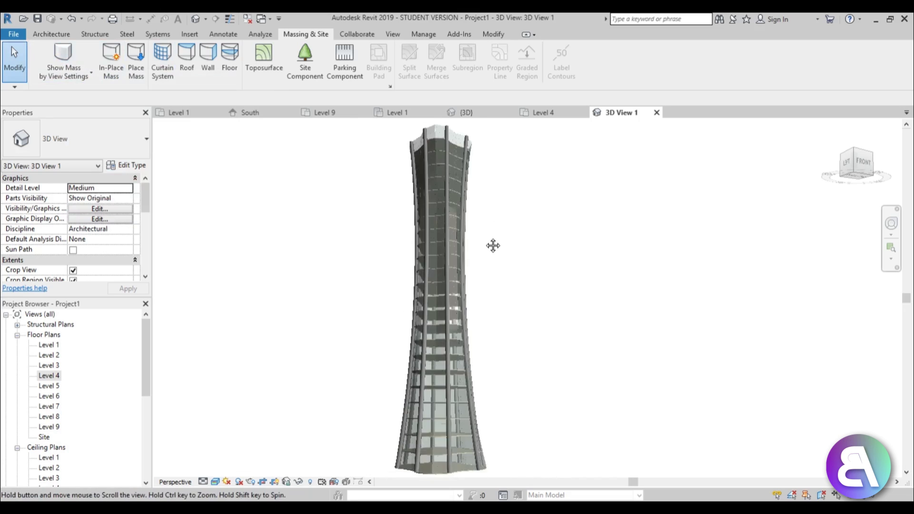
{"action": "scroll", "coordinate": [484, 271], "scroll_direction": "up", "scroll_amount": 2}
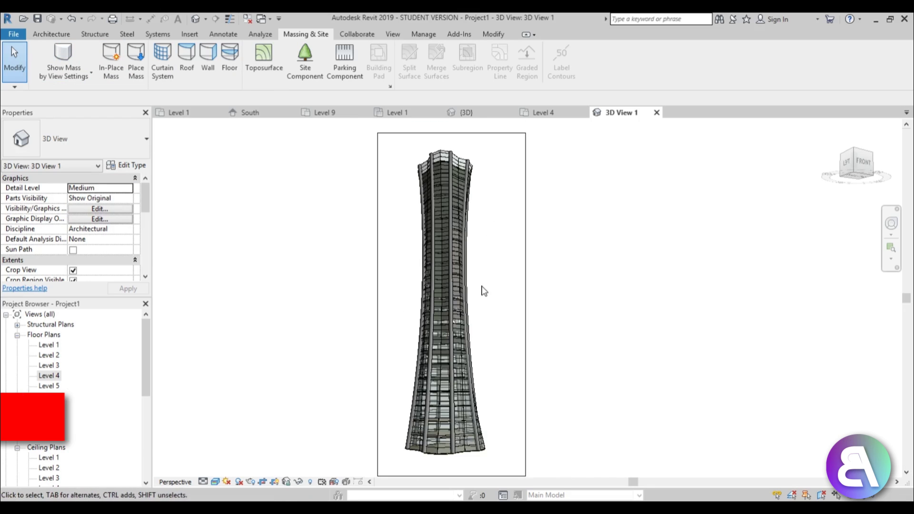
Step: Open the rendering settings for the camera view again and render the tower with the existing settings
{"action": "key", "text": "r"}
{"action": "key", "text": "r"}
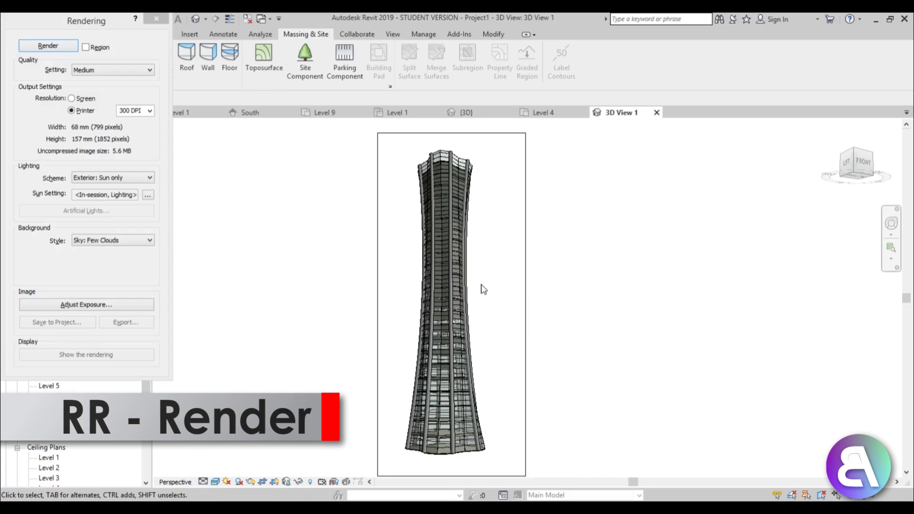
{"action": "left_click", "coordinate": [48, 45]}
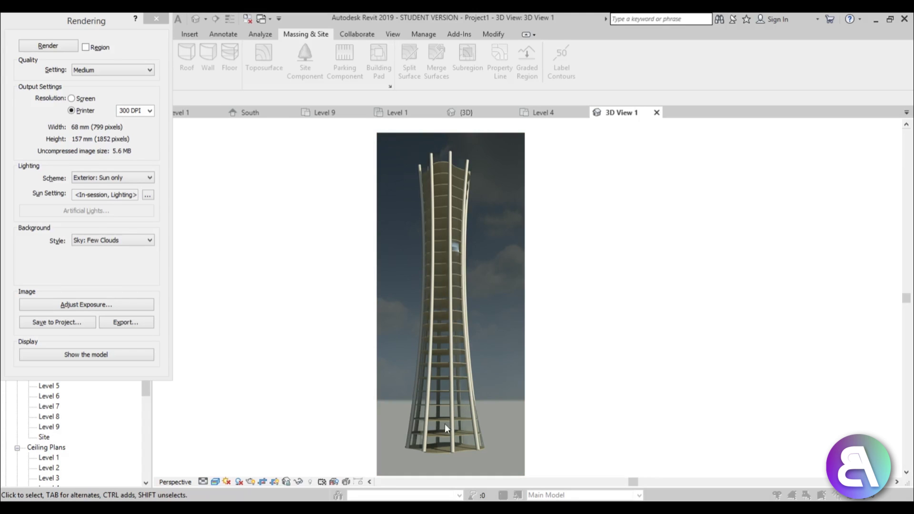
Step: Examine the rendered tower up close, checking the floors, members and glazing at its base, middle and crown
{"action": "scroll", "coordinate": [444, 432], "scroll_direction": "up", "scroll_amount": 6}
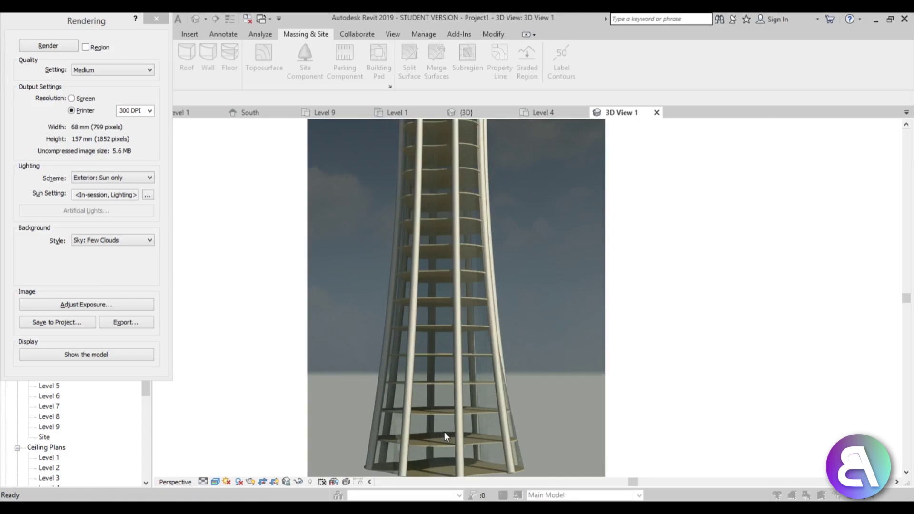
{"action": "middle_click_drag", "start_coordinate": [455, 408], "coordinate": [467, 210]}
{"action": "scroll", "coordinate": [456, 372], "scroll_direction": "up", "scroll_amount": 3}
{"action": "scroll", "coordinate": [456, 372], "scroll_direction": "down", "scroll_amount": 5}
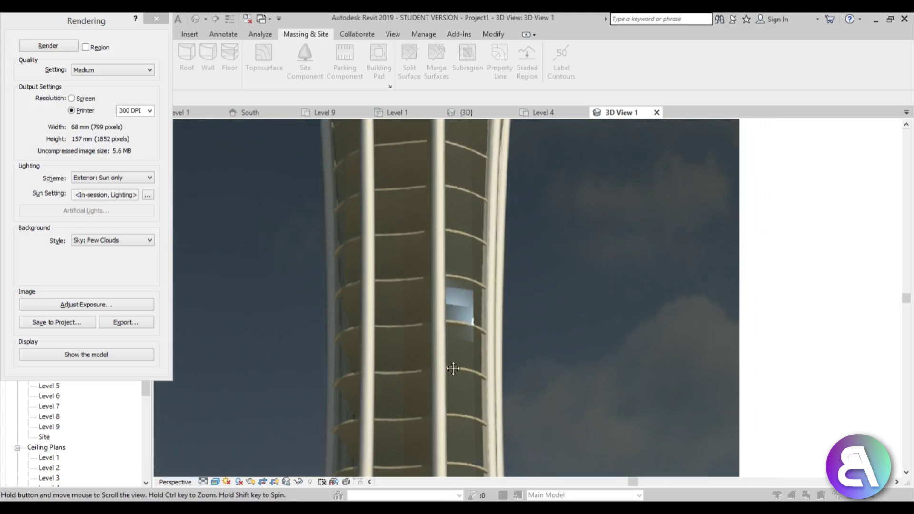
{"action": "scroll", "coordinate": [413, 245], "scroll_direction": "up", "scroll_amount": 2}
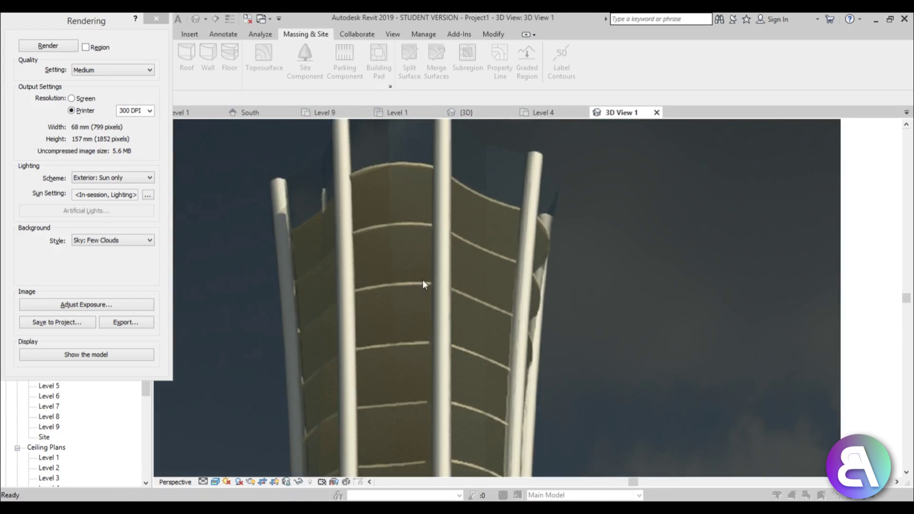
{"action": "middle_click_drag", "start_coordinate": [422, 283], "coordinate": [414, 216]}
{"action": "scroll", "coordinate": [414, 216], "scroll_direction": "down", "scroll_amount": 2}
{"action": "scroll", "coordinate": [432, 290], "scroll_direction": "up", "scroll_amount": 3}
{"action": "scroll", "coordinate": [445, 310], "scroll_direction": "down", "scroll_amount": 5}
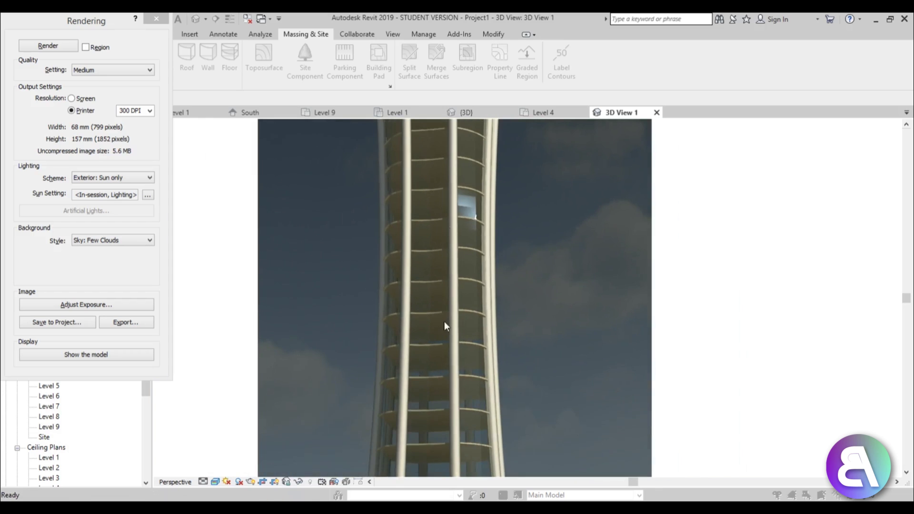
{"action": "middle_click_drag", "start_coordinate": [464, 269], "coordinate": [465, 337]}
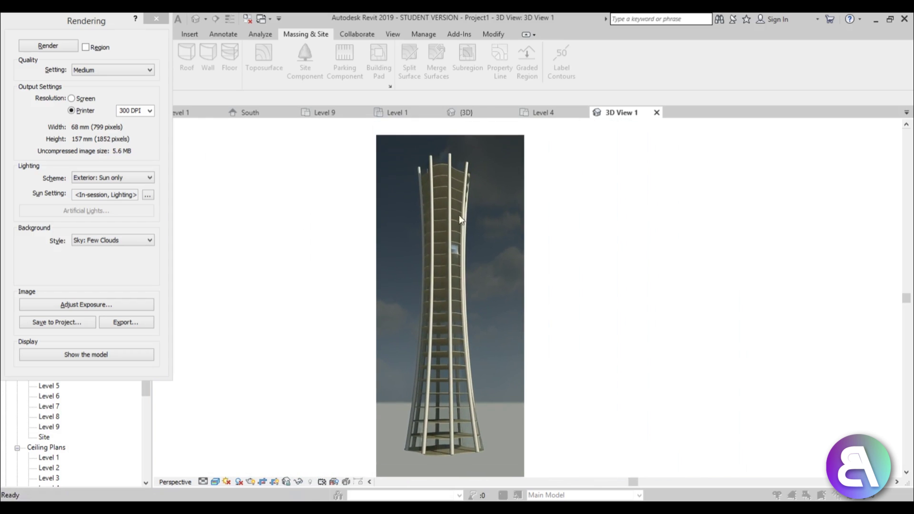